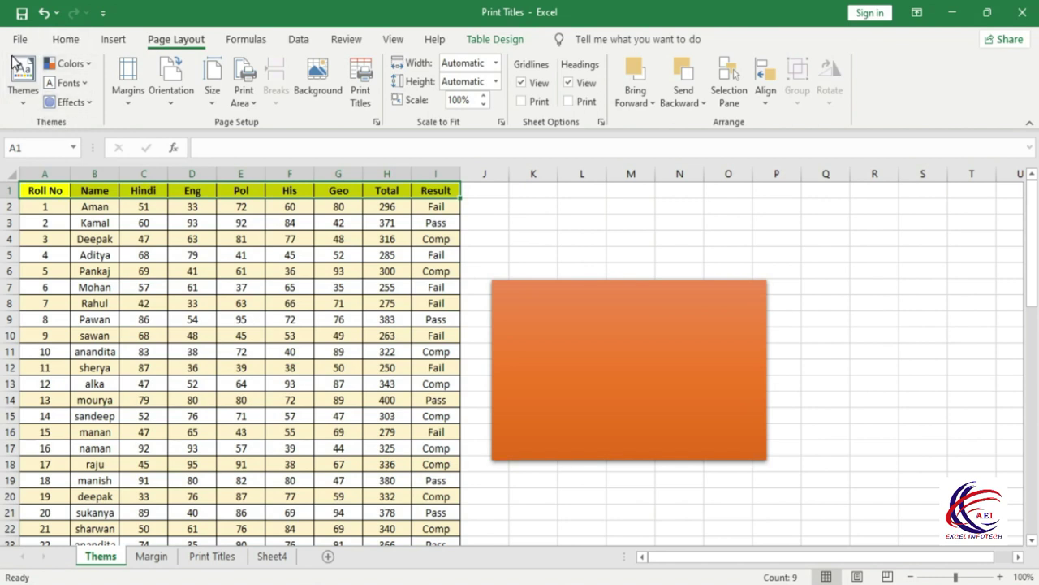
- Preview the workbook themes, colour sets, font pairings and effect styles without applying any
left_click(31, 103)
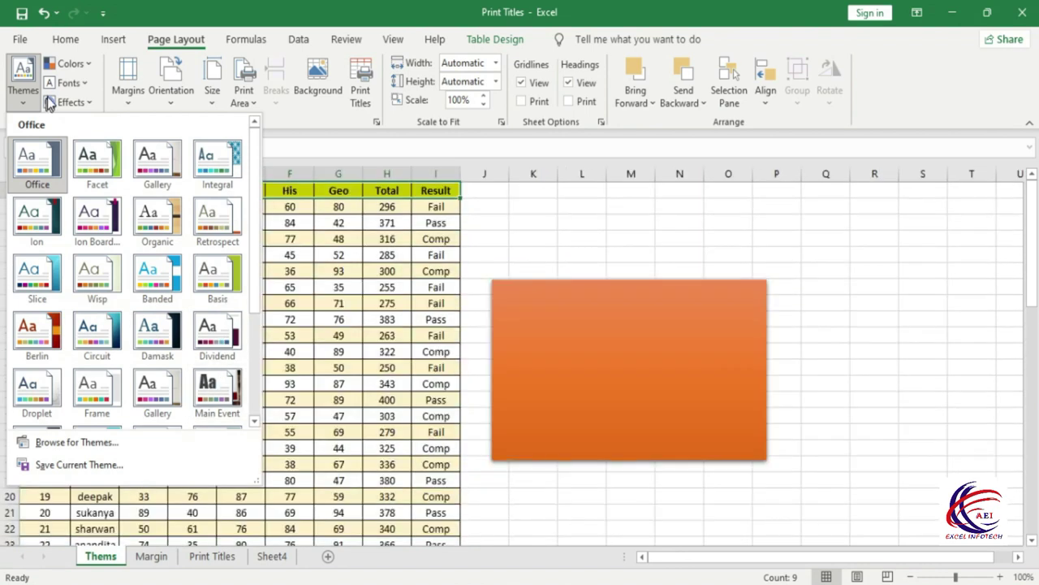
left_click(68, 64)
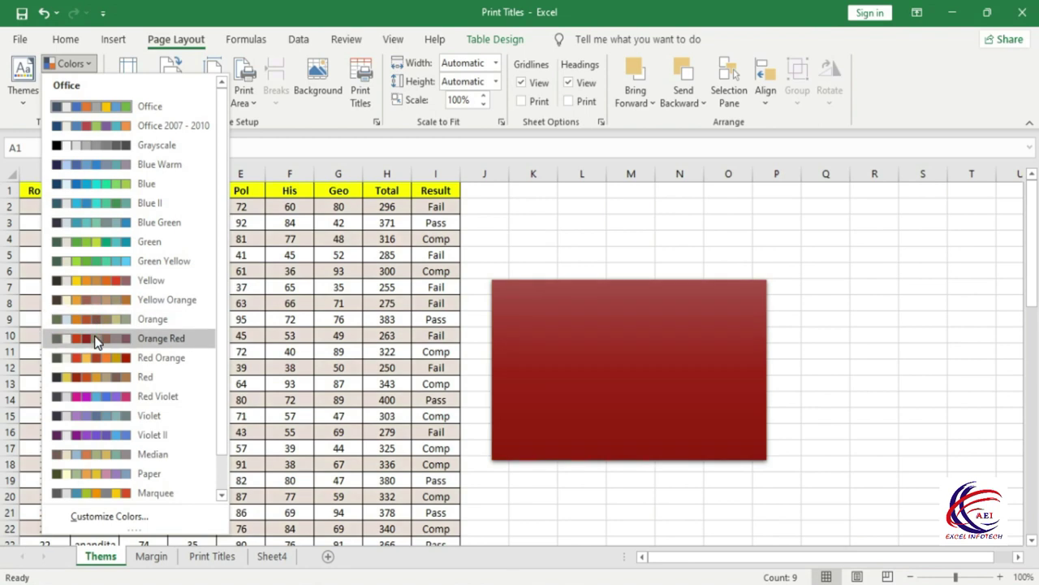
left_click(65, 82)
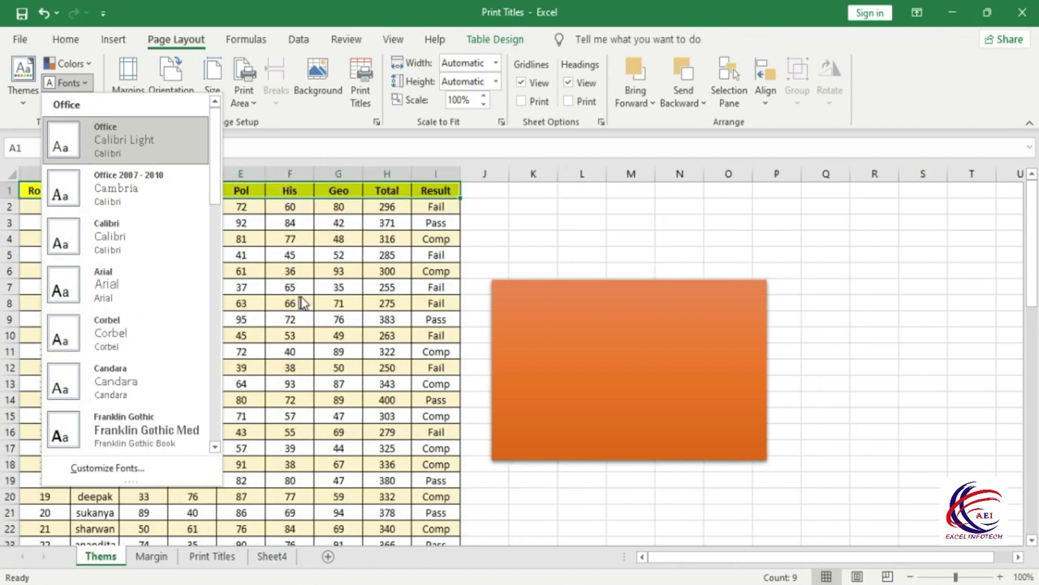
left_click(536, 237)
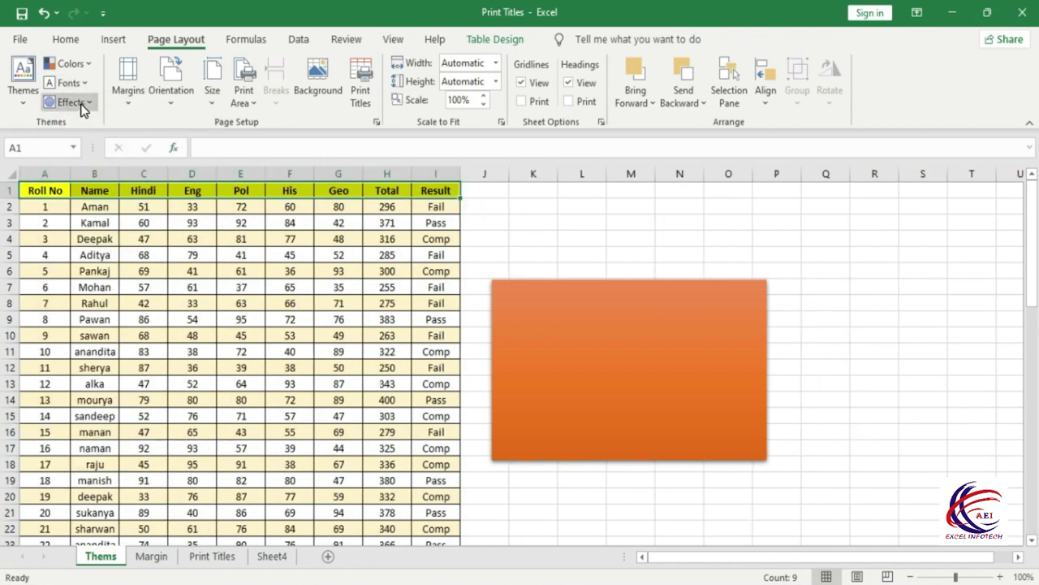
left_click(72, 101)
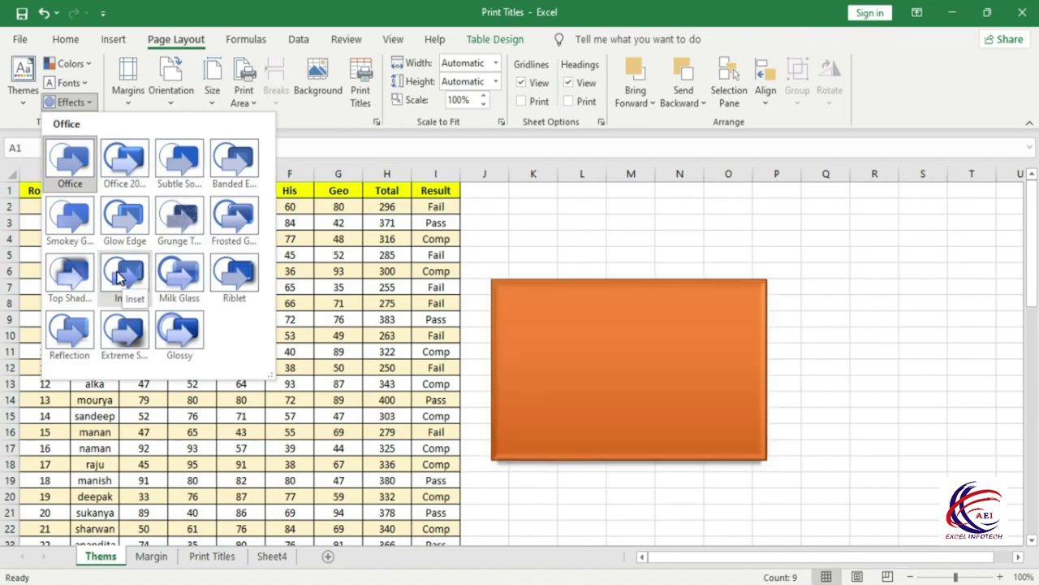
left_click(178, 329)
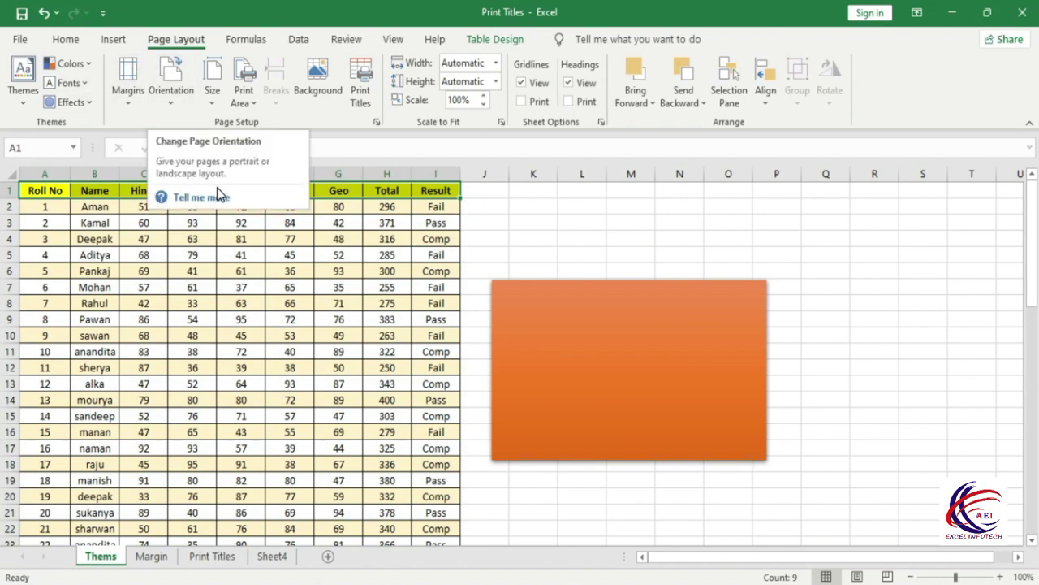
- Apply the last custom 2.5 cm margins and open the print preview
left_click(134, 104)
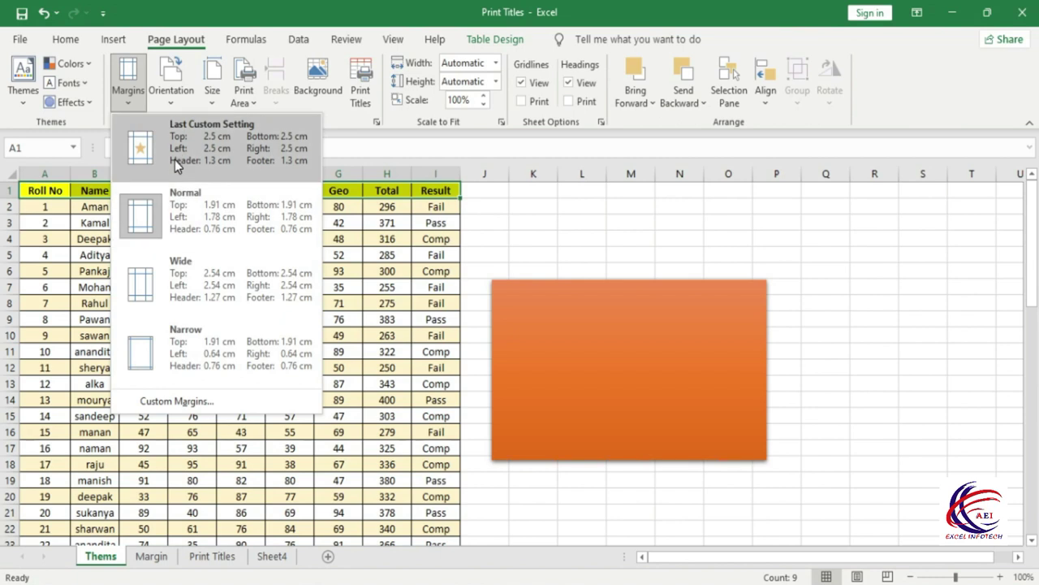
left_click(207, 146)
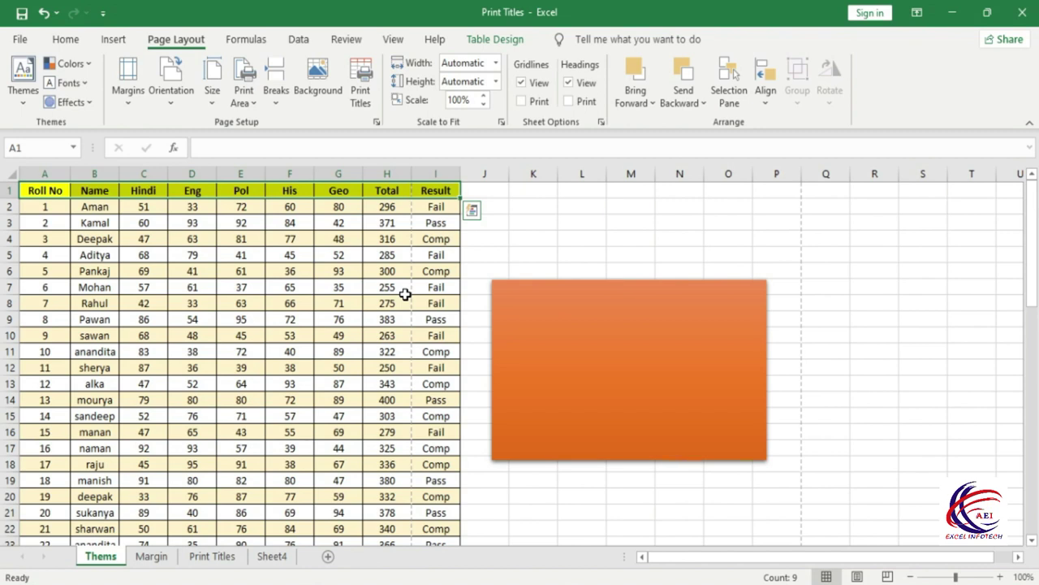
key("ctrl+F2")
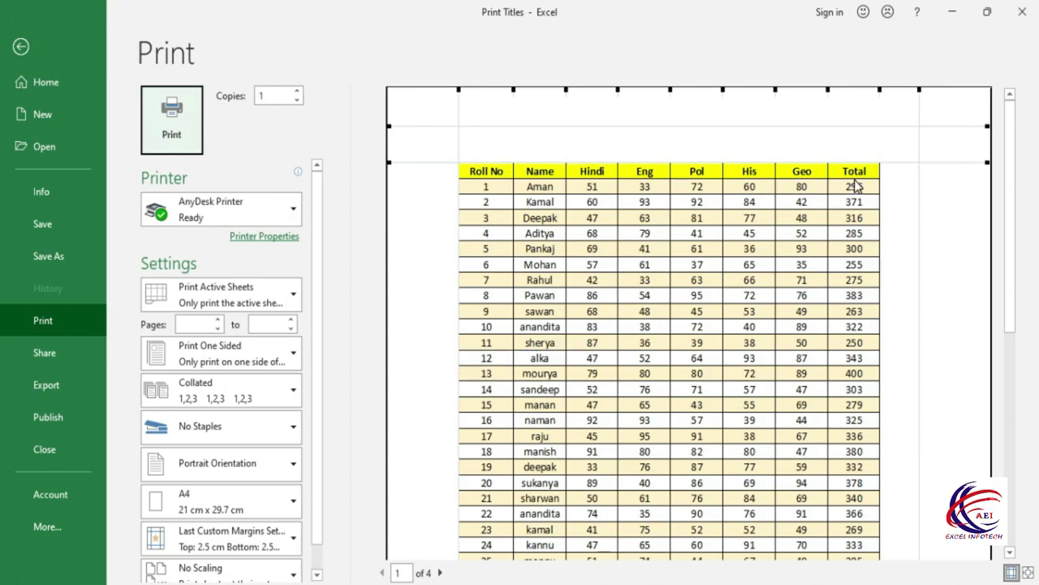
- Exit the four-page print preview, recheck it once more, and return to the marks worksheet
key("Escape")
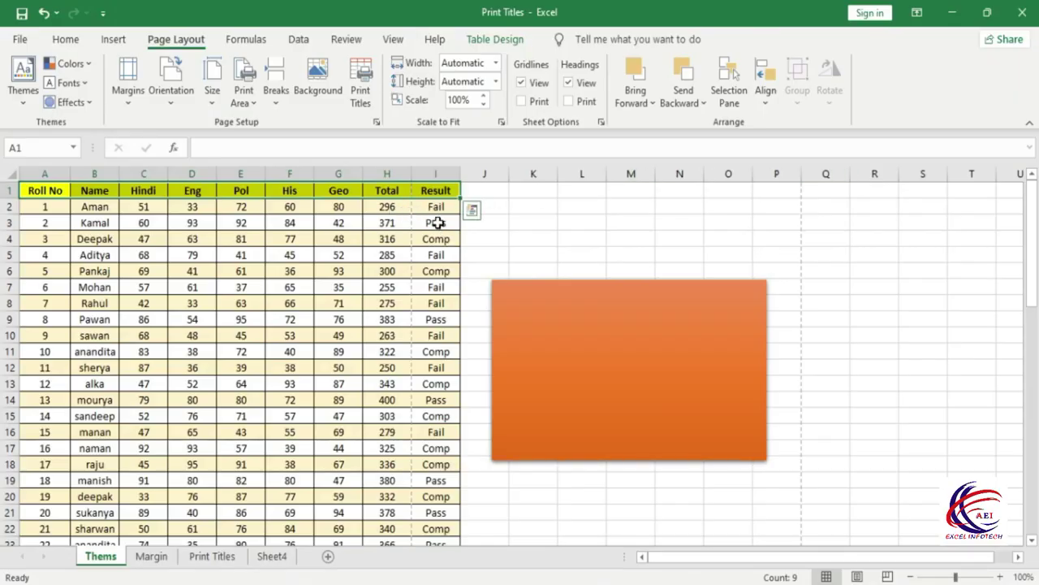
key("ctrl+p")
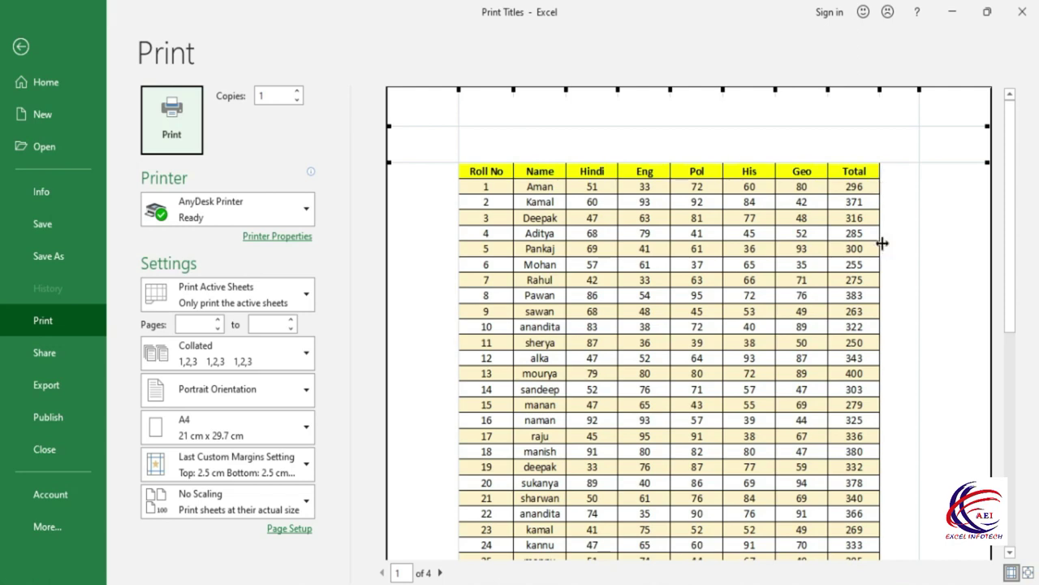
key("Escape")
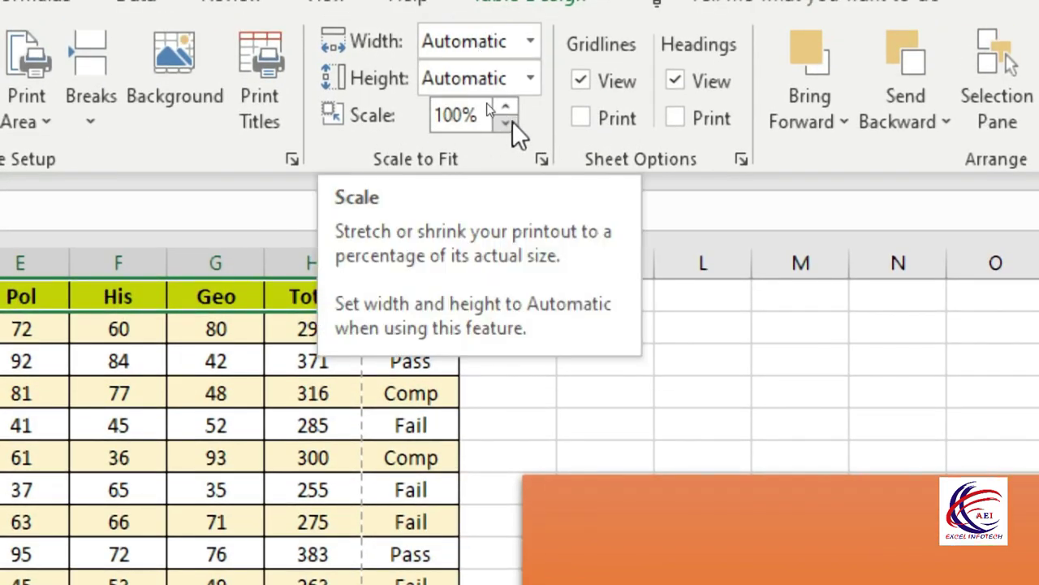
- Scale the printout down to 85% and preview the resulting three-page printout
left_click(507, 122)
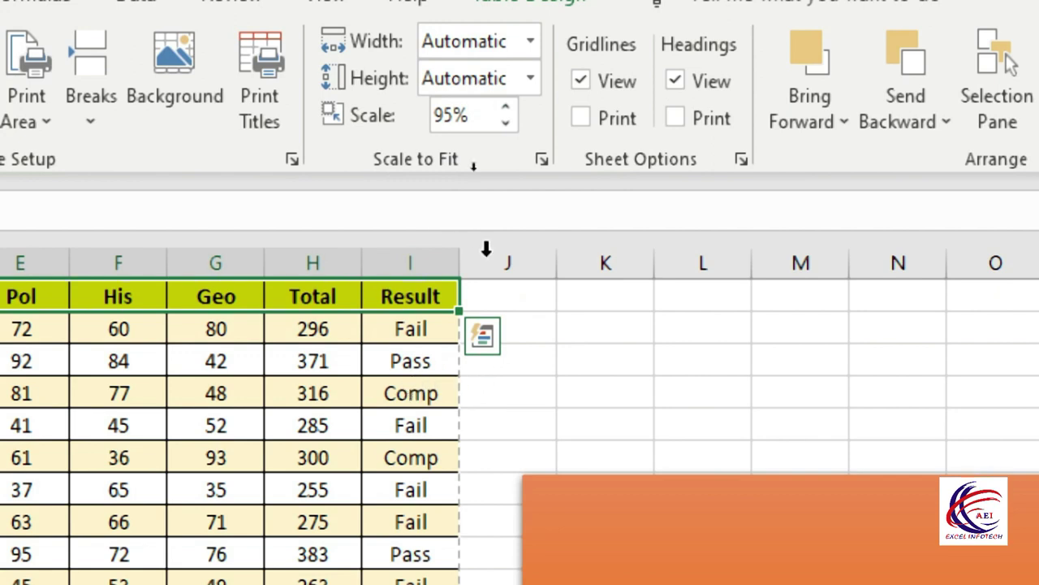
left_click(506, 125)
left_click(506, 126)
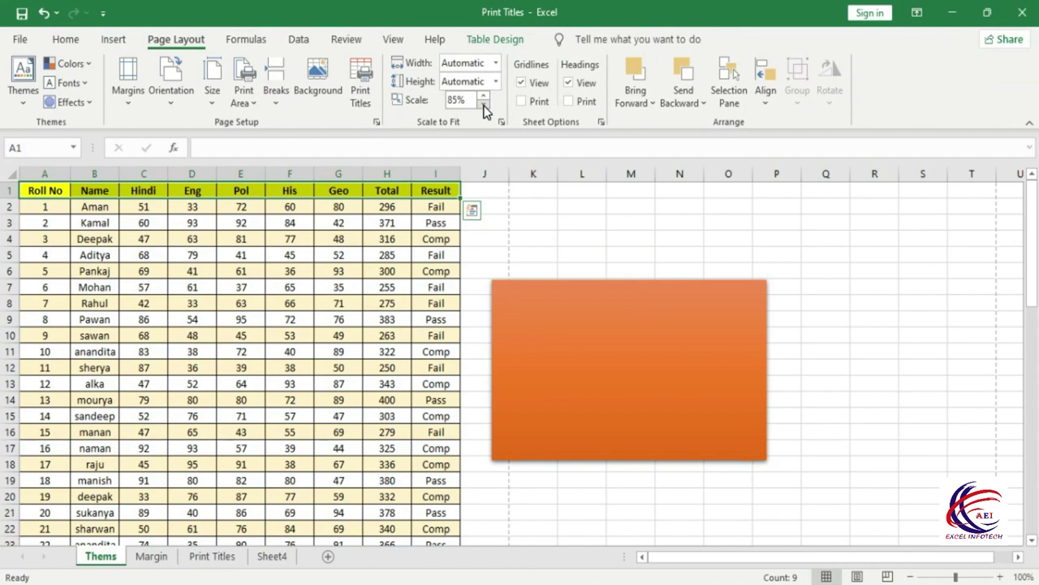
key("ctrl+p")
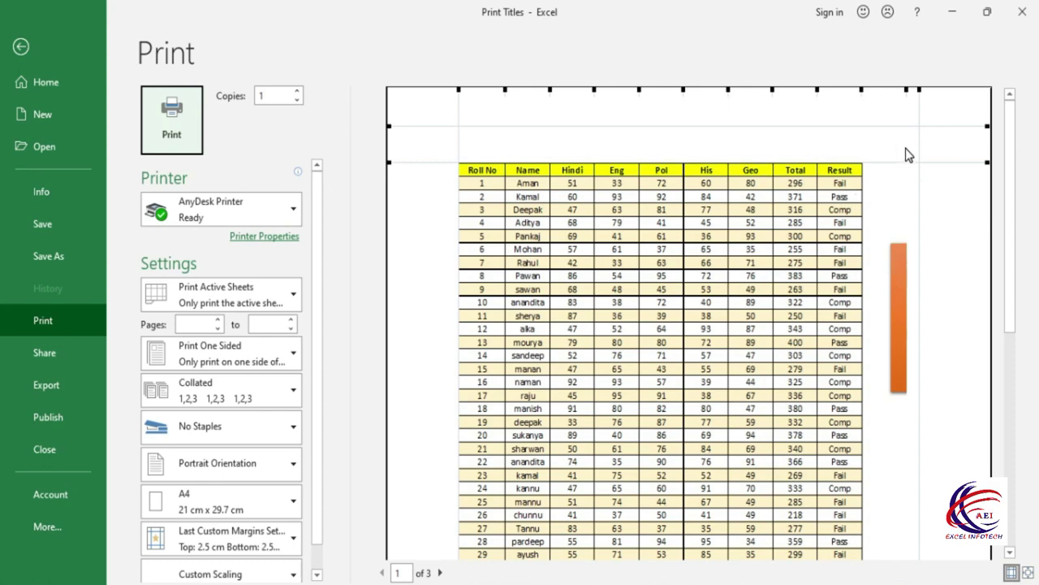
- Return to the worksheet and apply Narrow margins, moving the first page break after column L
key("Escape")
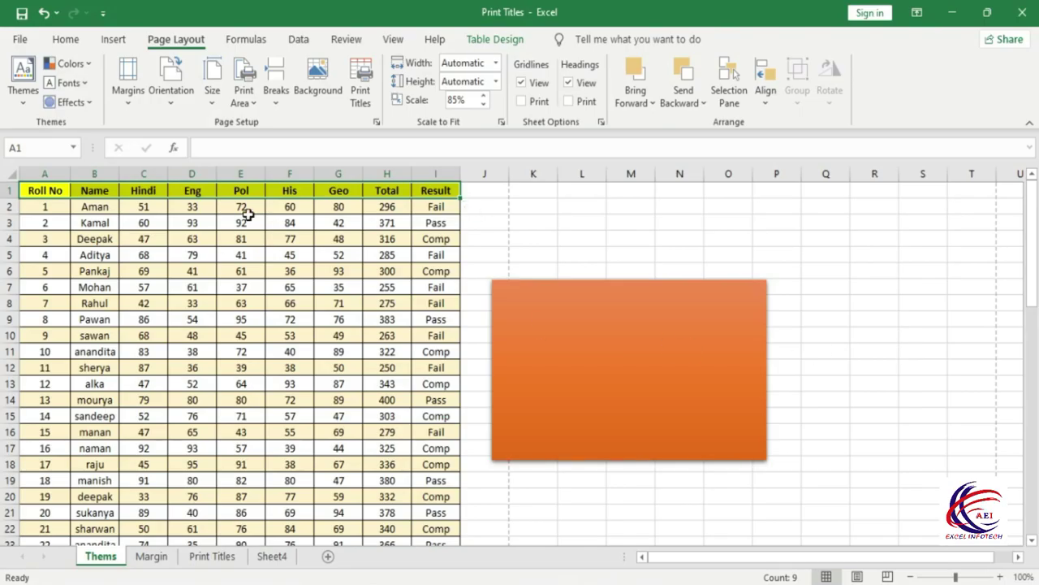
left_click(124, 88)
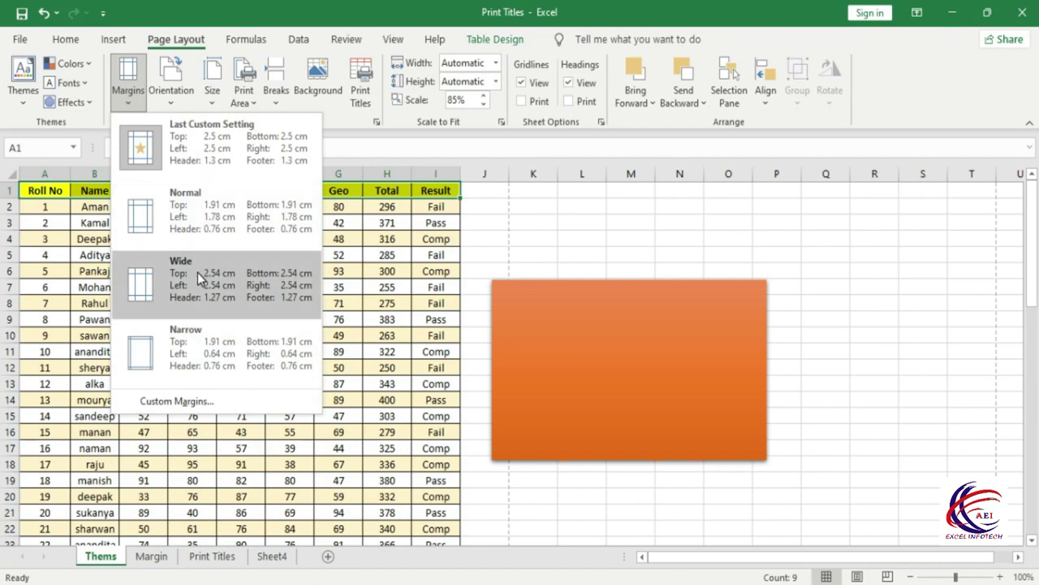
left_click(188, 354)
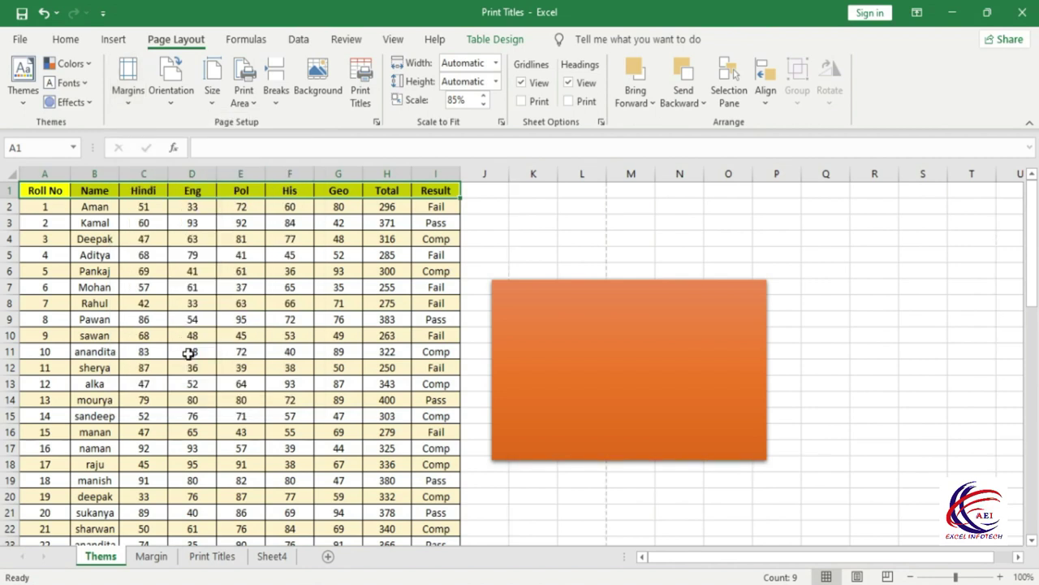
left_click(130, 90)
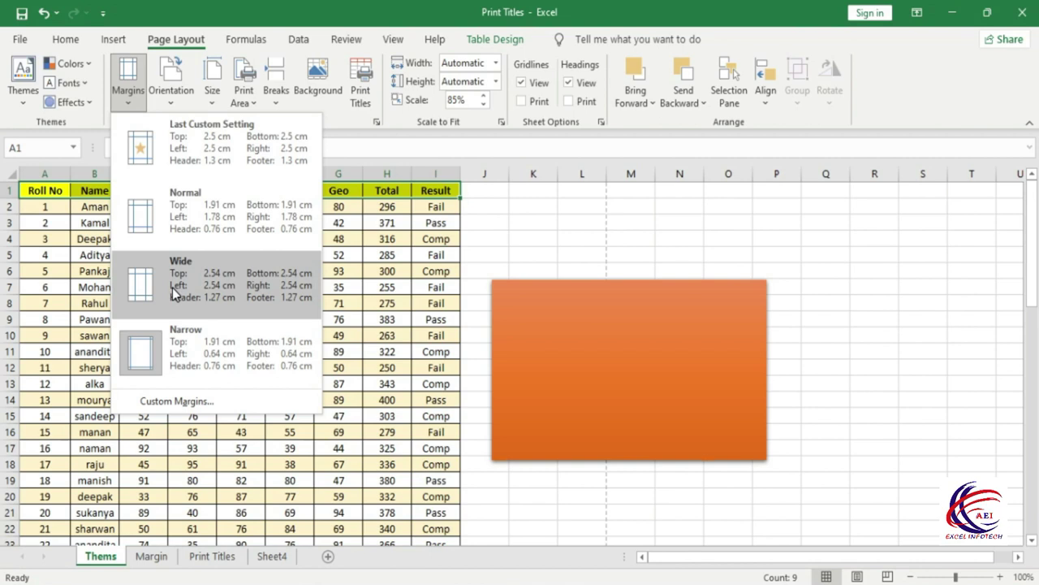
left_click(303, 277)
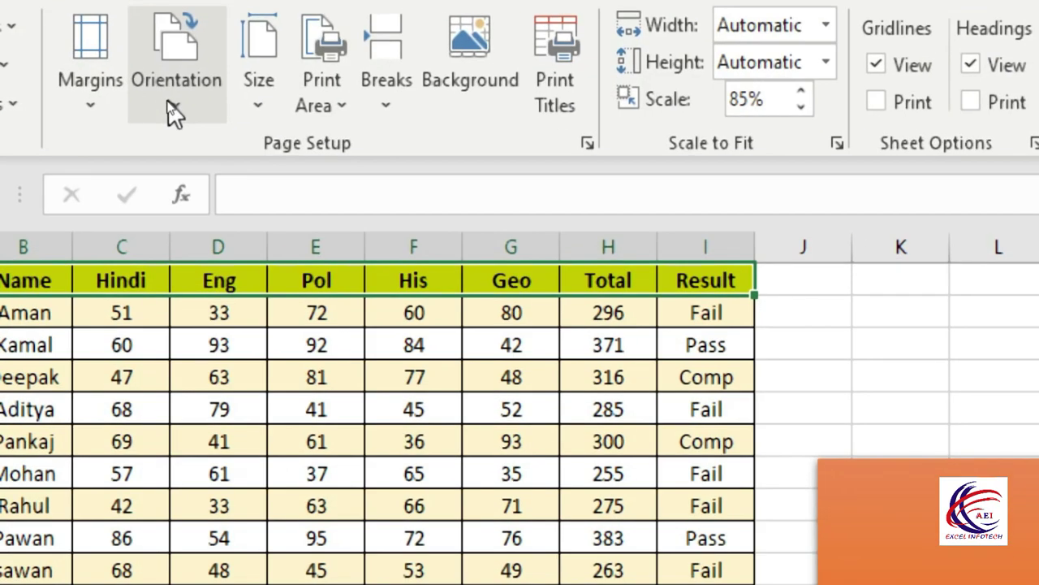
- Try landscape orientation and preview the resulting two-page printout
left_click(168, 107)
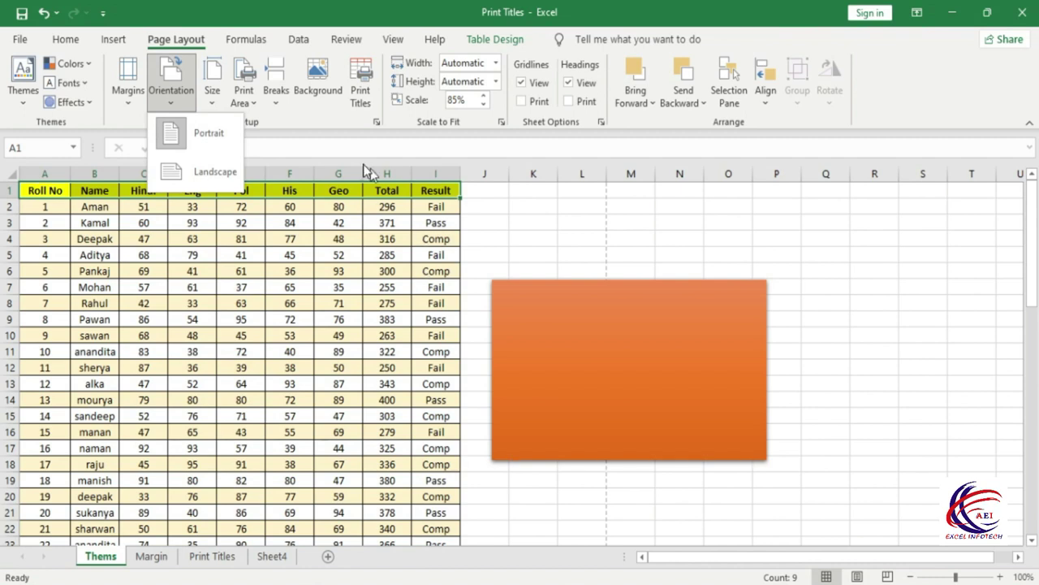
left_click(216, 171)
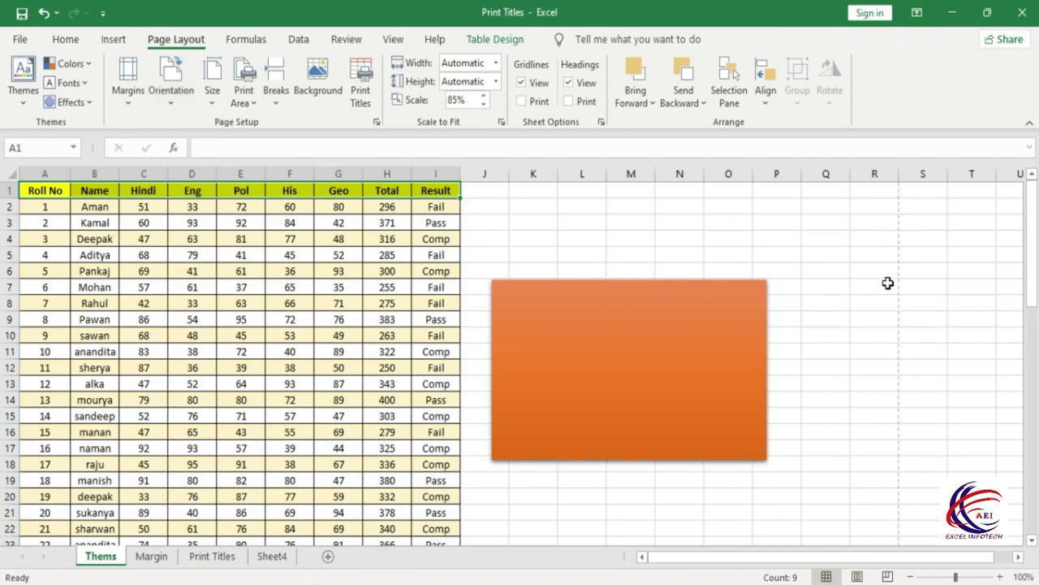
scroll(199, 491, "down", 5)
scroll(199, 491, "down", 5)
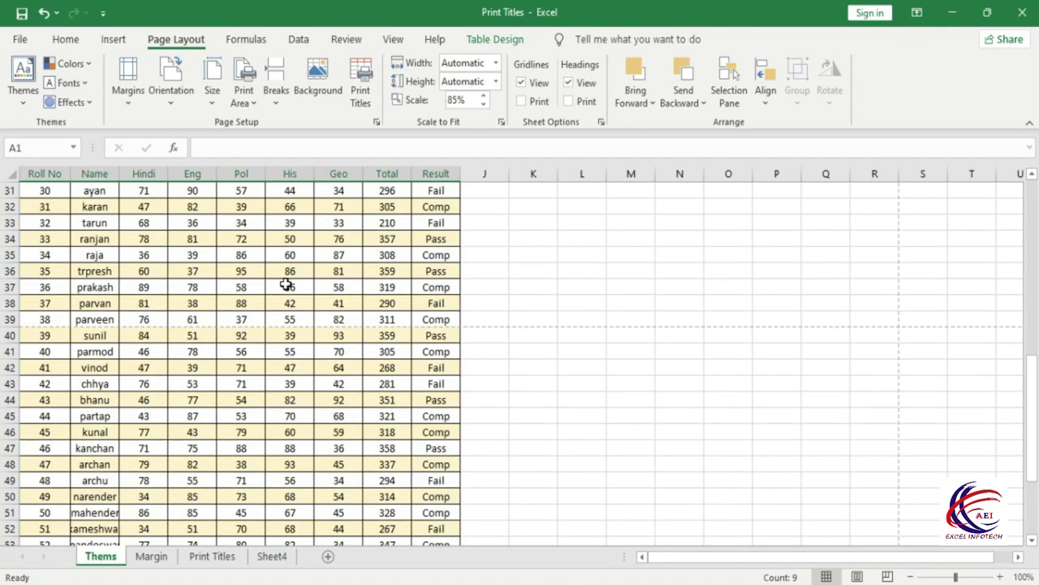
key("ctrl+p")
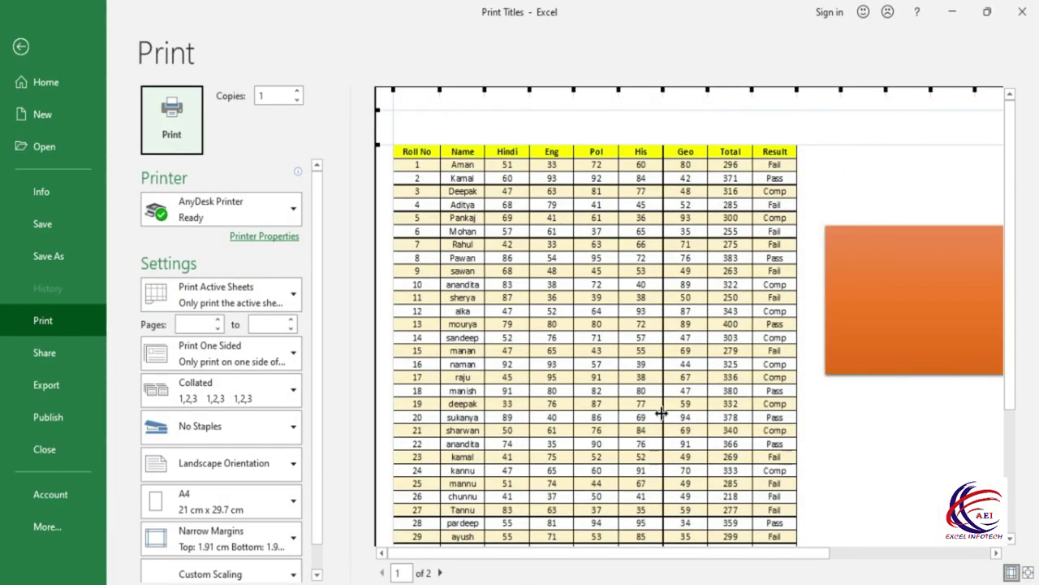
key("Escape")
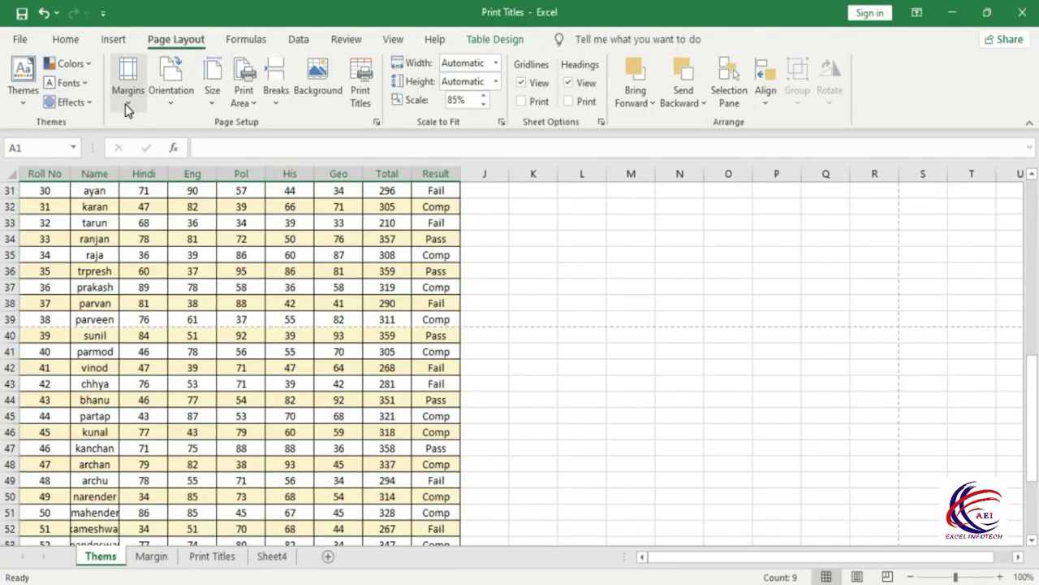
- Switch back to portrait orientation and confirm the three-page printout in preview
left_click(158, 105)
left_click(187, 119)
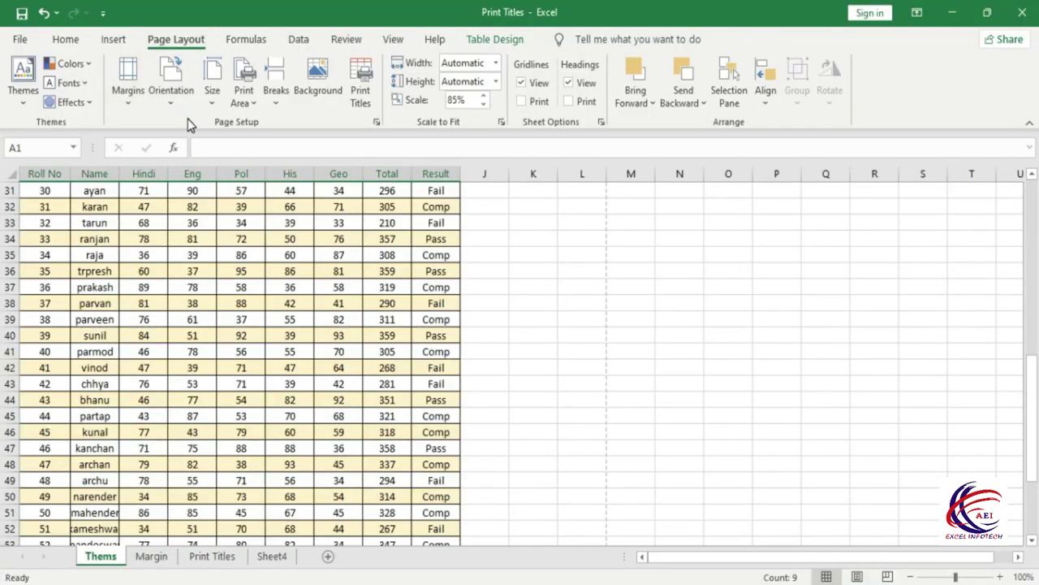
key("ctrl+p")
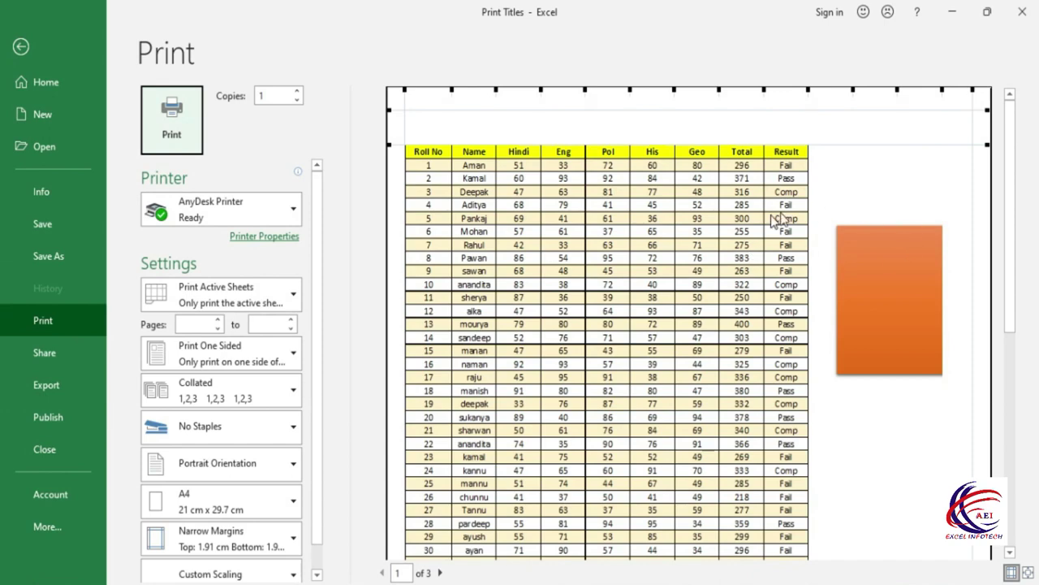
key("Escape")
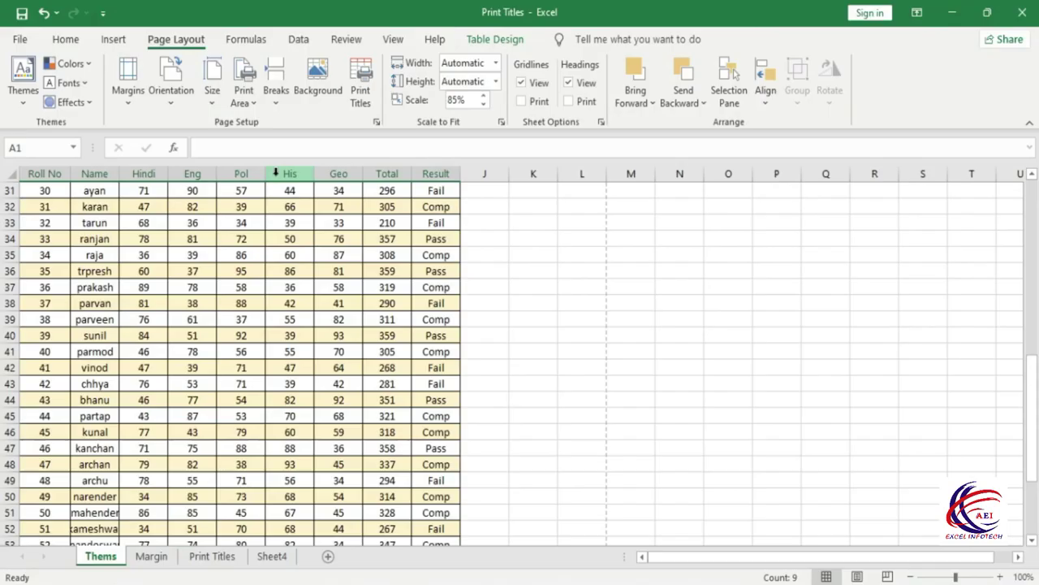
- Review the page orientation choices, then browse the list of available paper sizes
left_click(165, 100)
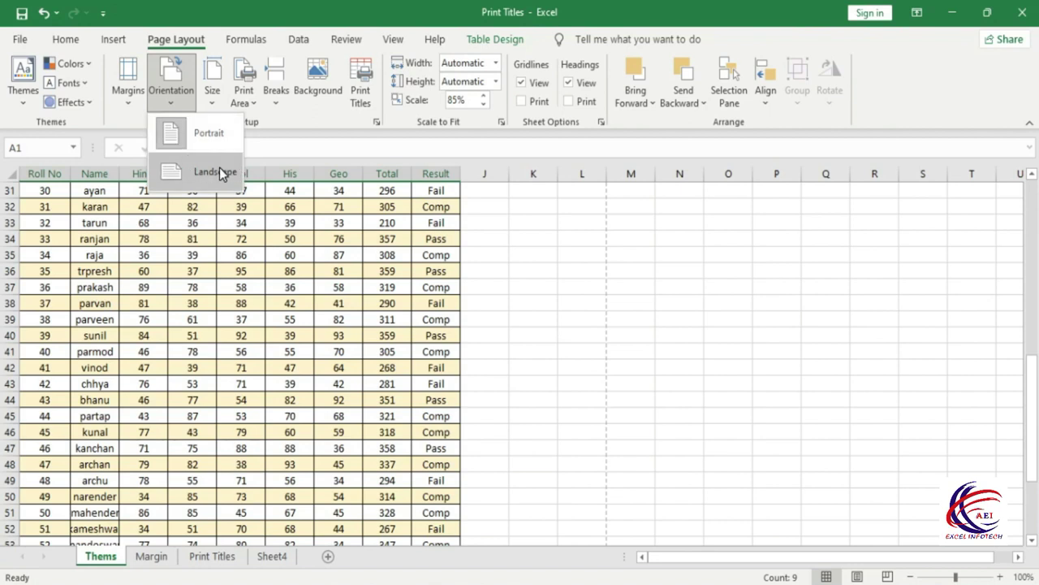
left_click(215, 104)
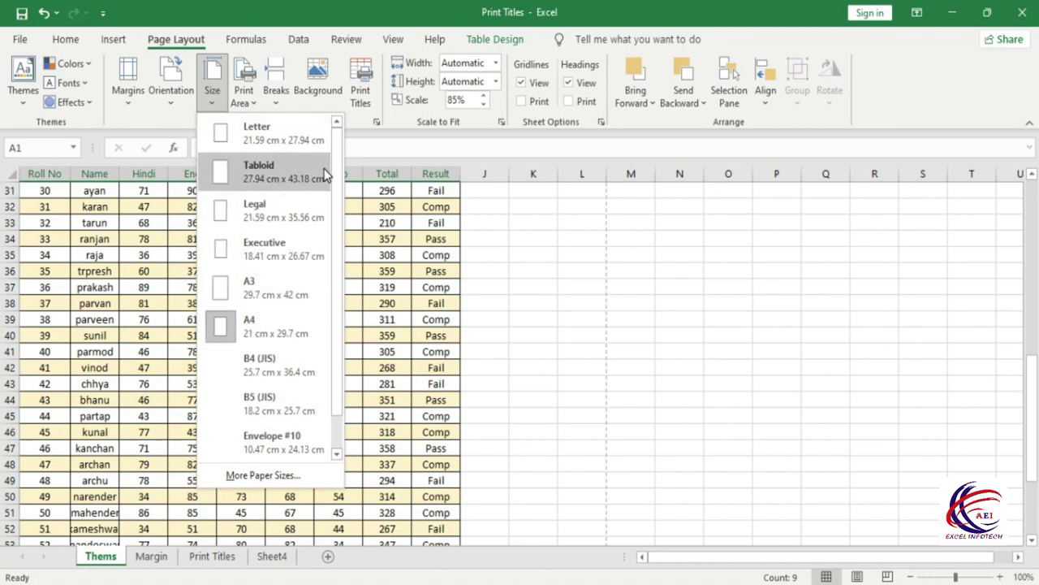
scroll(343, 185, "down", 1)
scroll(331, 197, "up", 1)
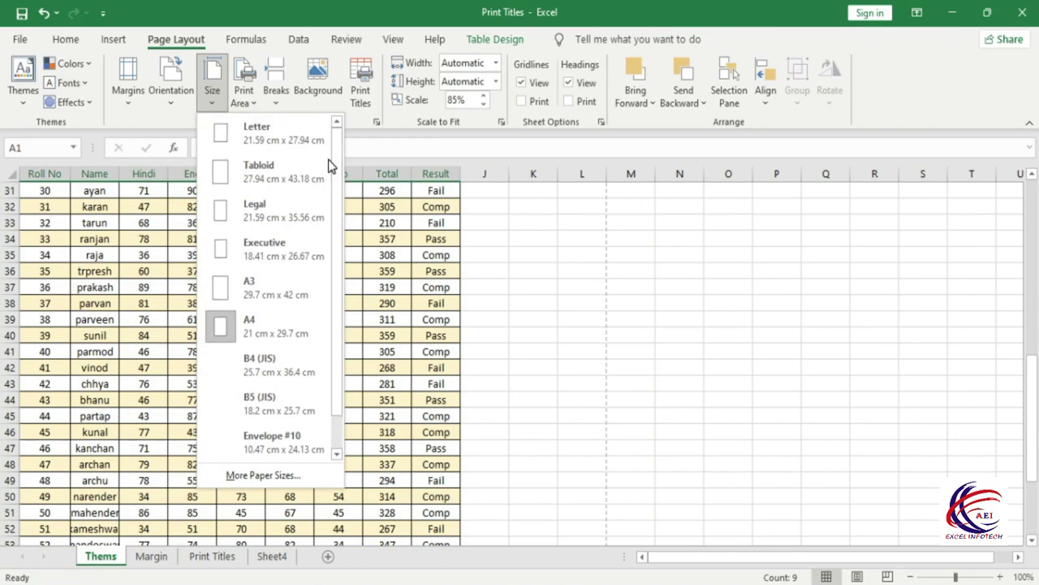
- Set the paper size to A4 and scroll back to the top of the sheet
left_click(248, 334)
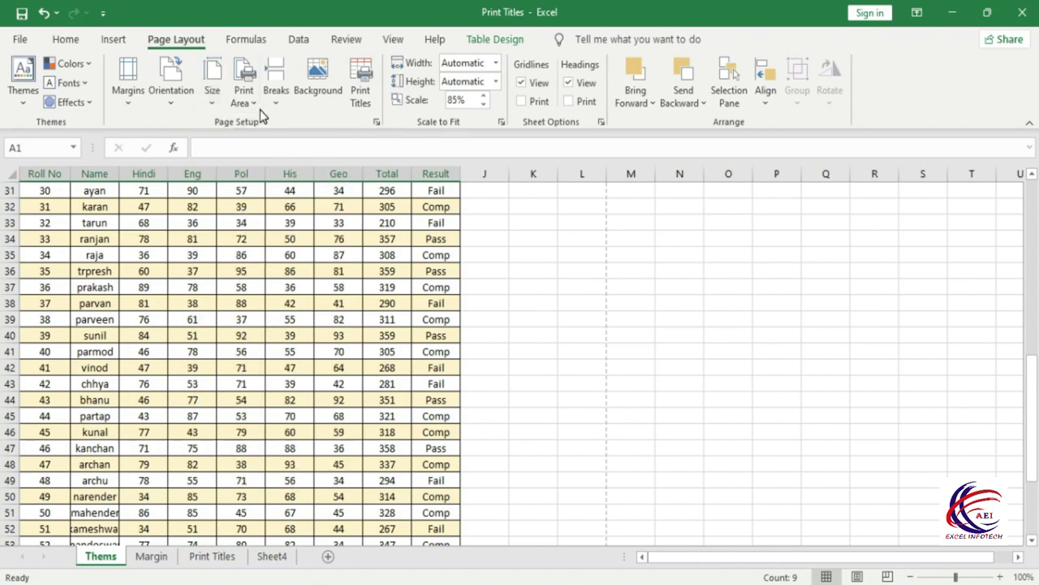
scroll(287, 293, "up", 5)
scroll(288, 292, "up", 1)
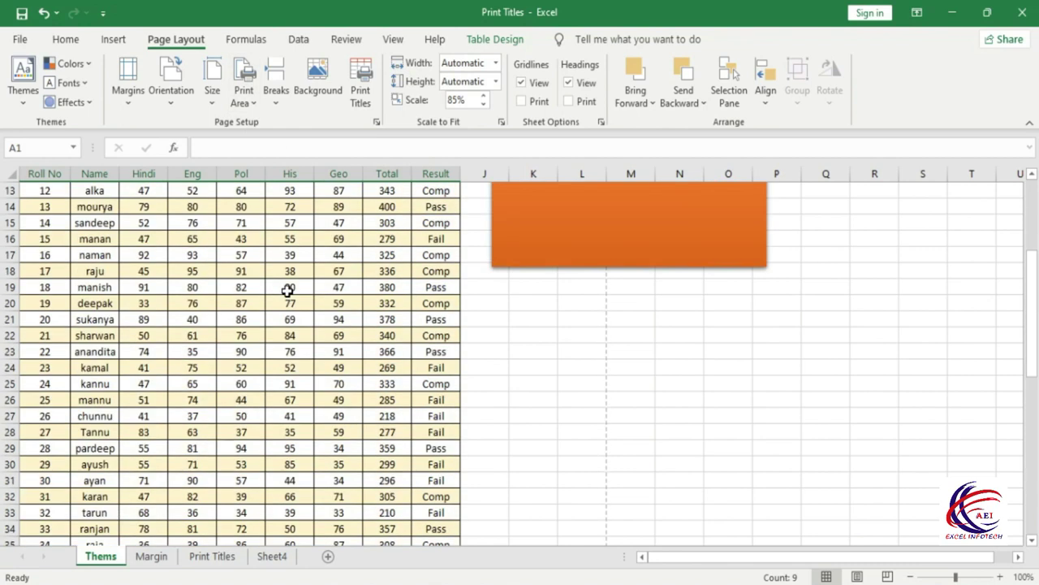
scroll(287, 292, "up", 4)
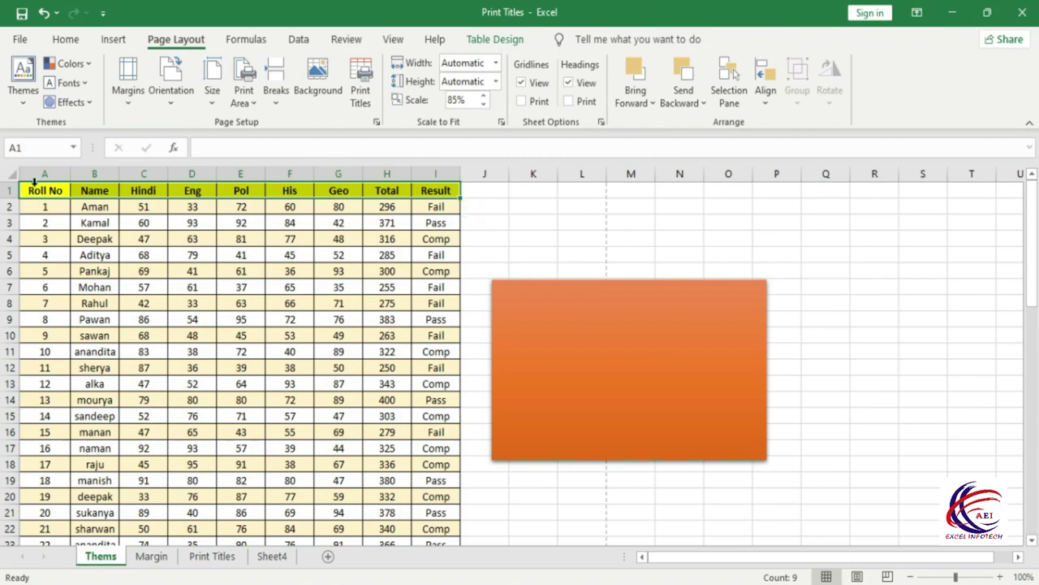
- Select the range A1:I15, covering the header and first 14 student rows
left_click_drag(28, 186, 424, 336)
left_click(535, 270)
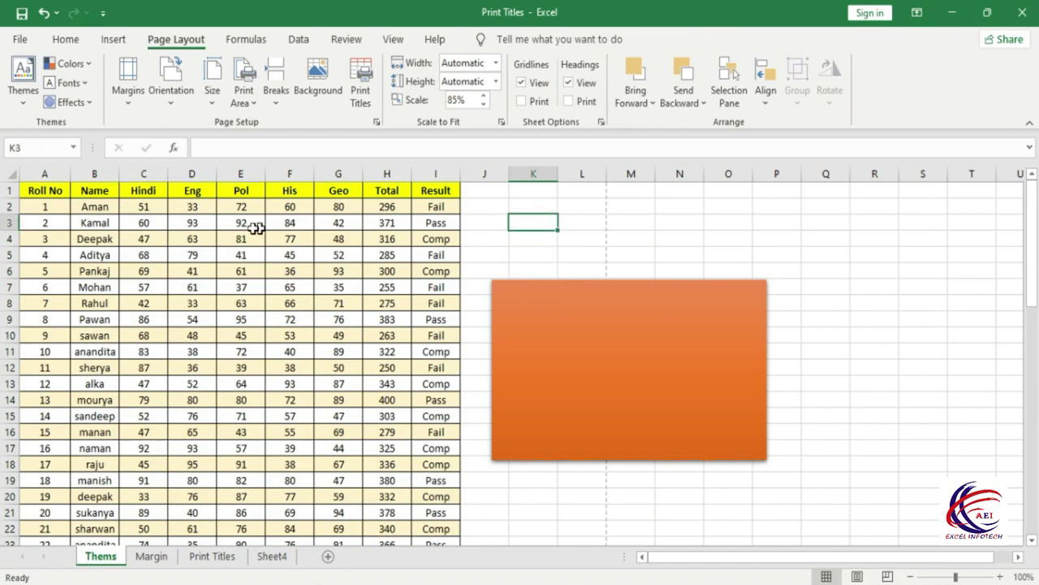
left_click(29, 185)
left_click(139, 235)
mouse_move(49, 191)
left_mouse_down()
mouse_move(283, 283)
mouse_move(441, 413)
left_mouse_up()
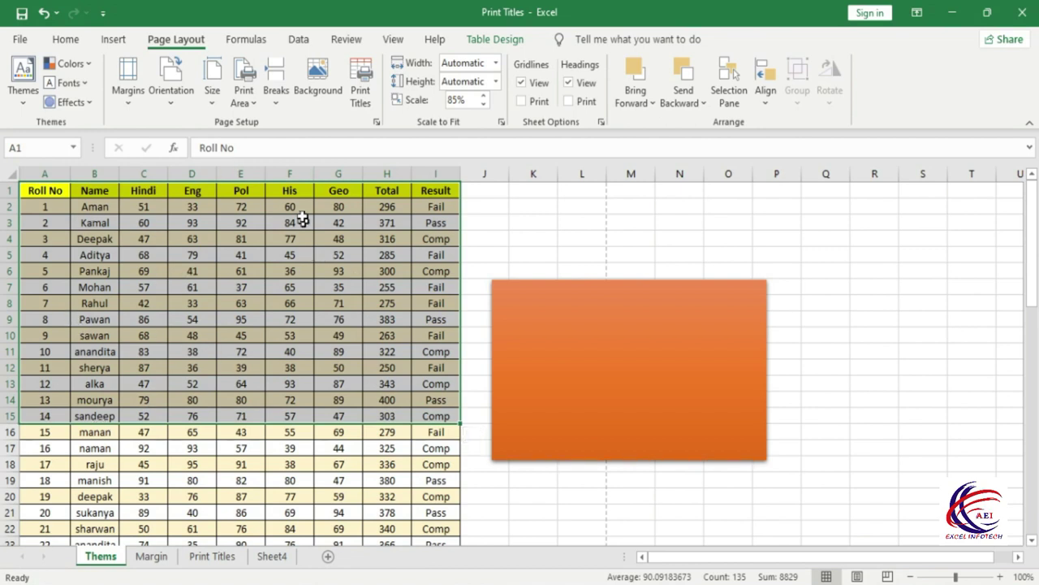
- Set rows 1–15 as the print area and preview how it prints
left_click(248, 102)
left_click(272, 123)
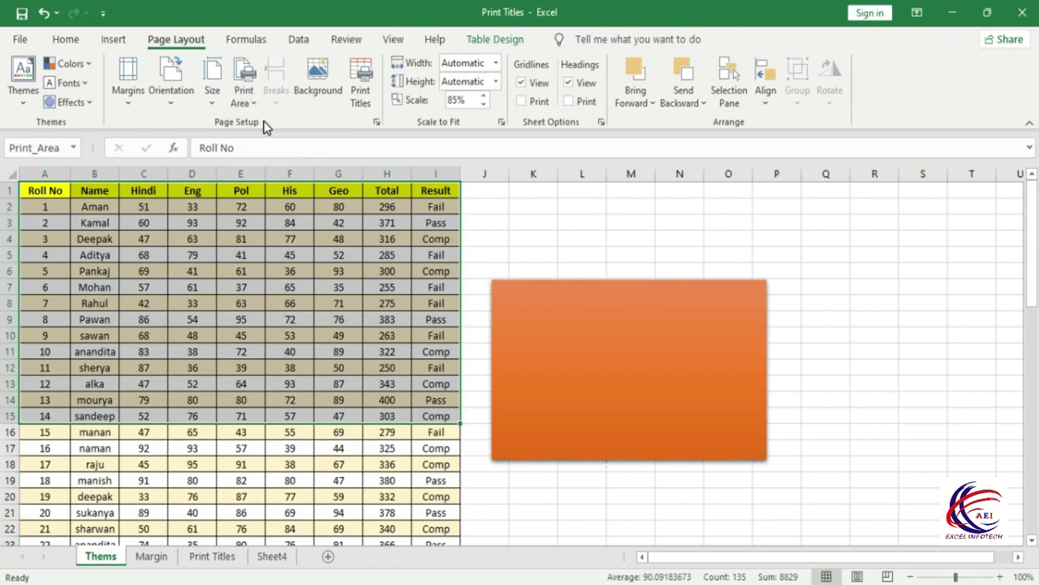
left_click(523, 337)
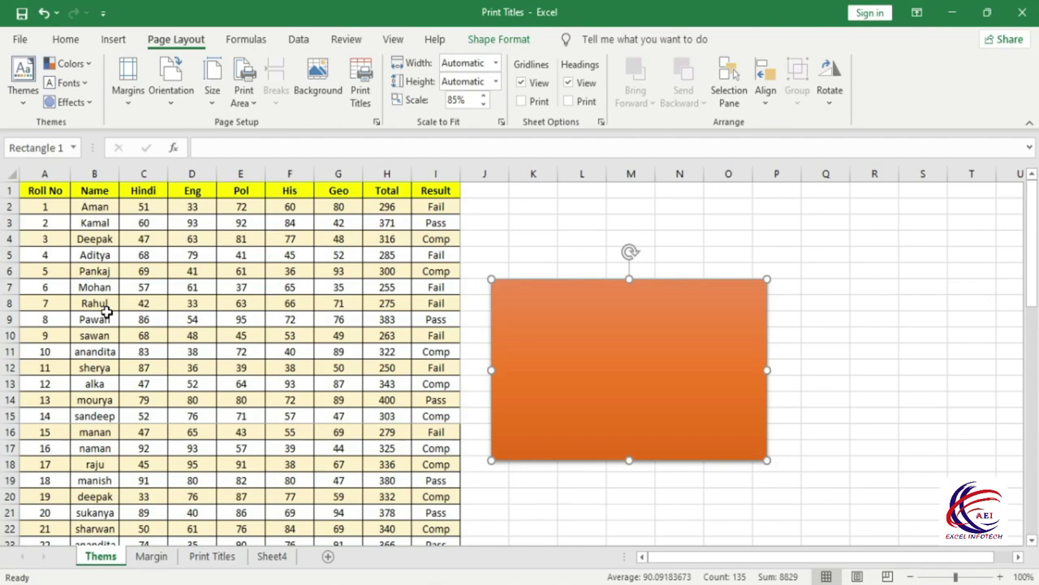
key("ctrl+p")
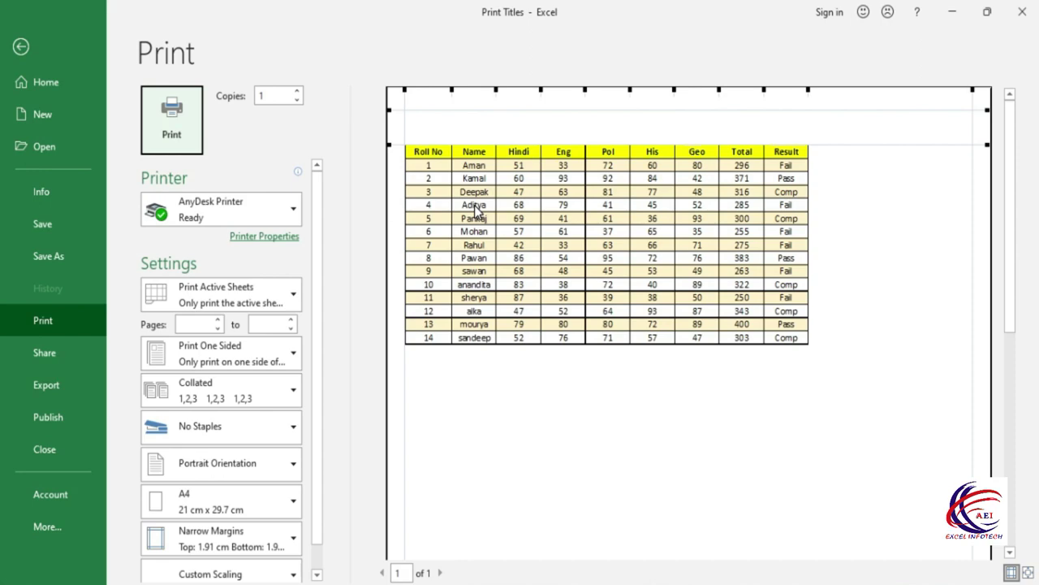
key("Escape")
- Clear the print area and preview the whole sheet printing across 3 pages again
left_click(253, 103)
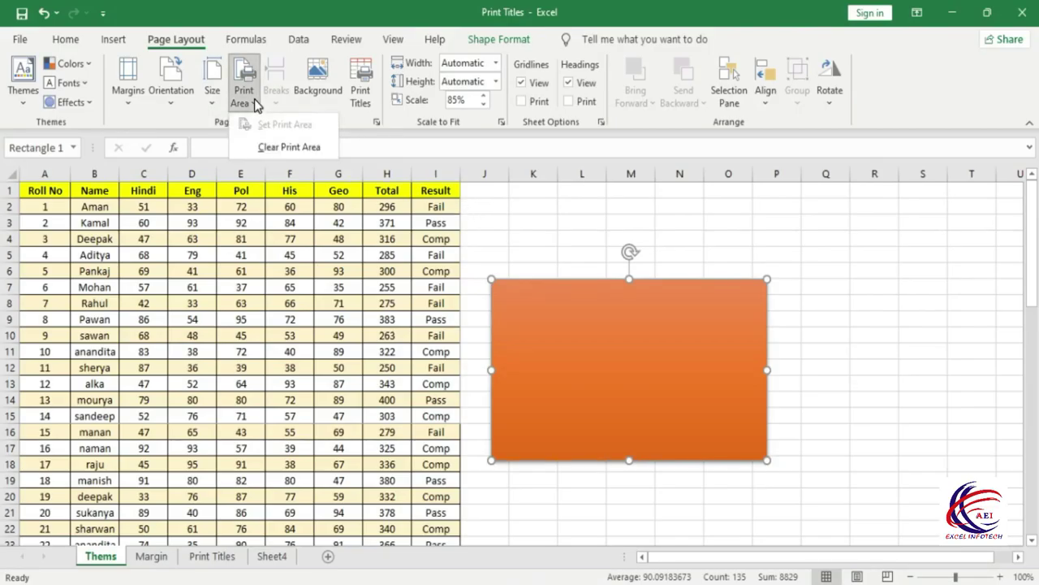
left_click(296, 148)
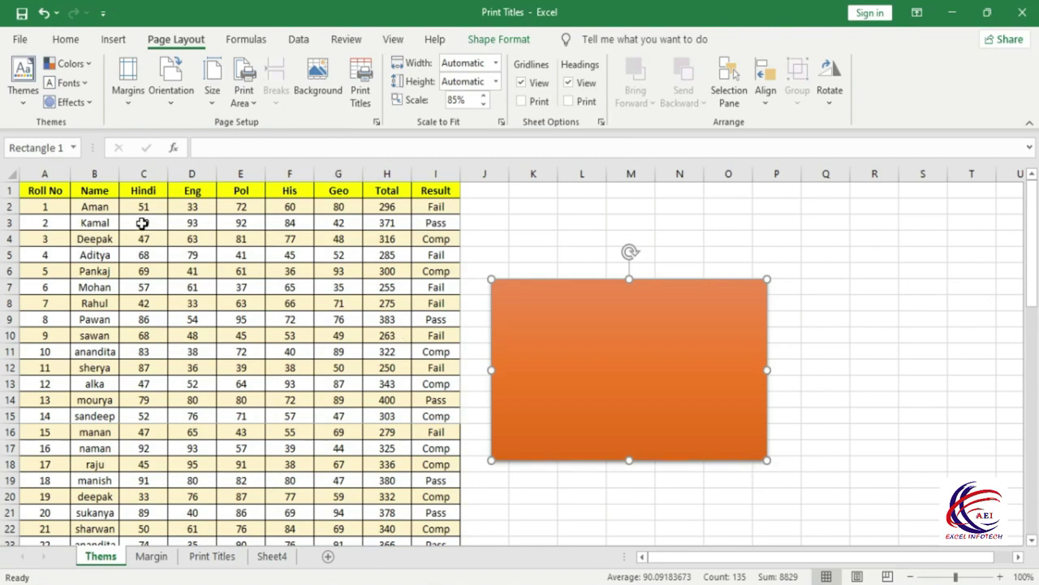
key("ctrl+p")
key("Escape")
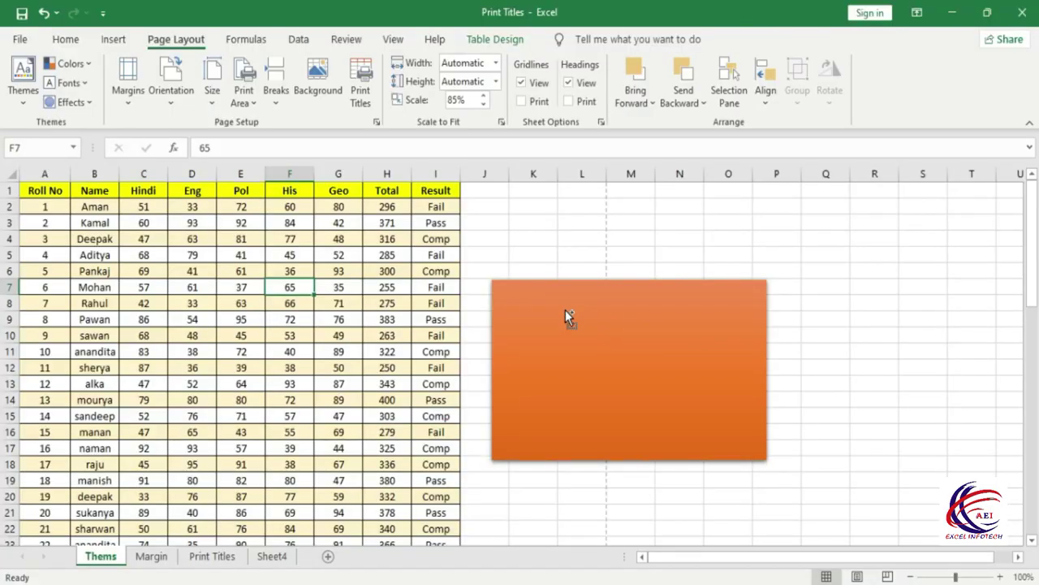
key("ctrl+p")
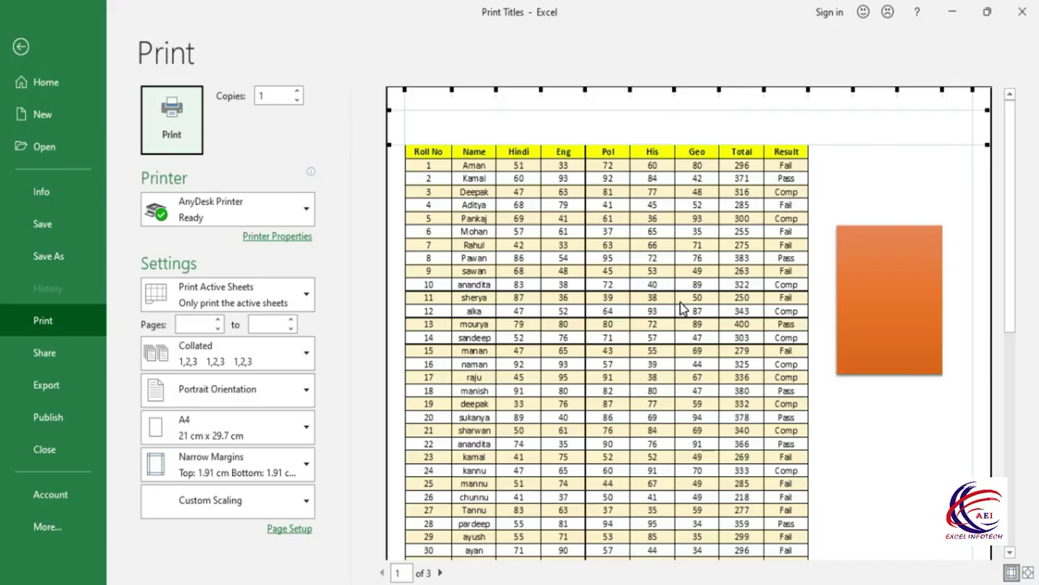
key("Escape")
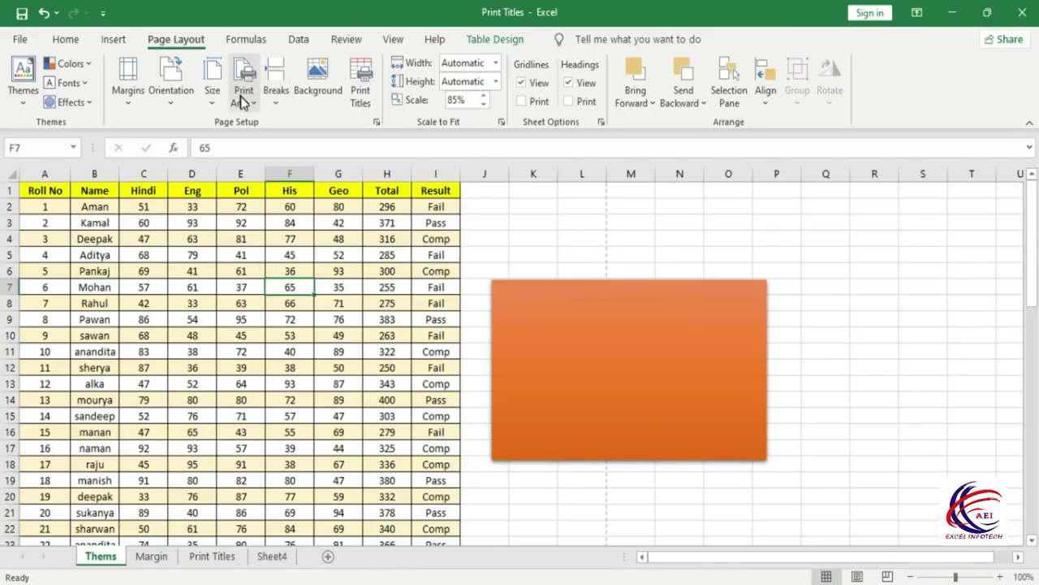
left_click(243, 96)
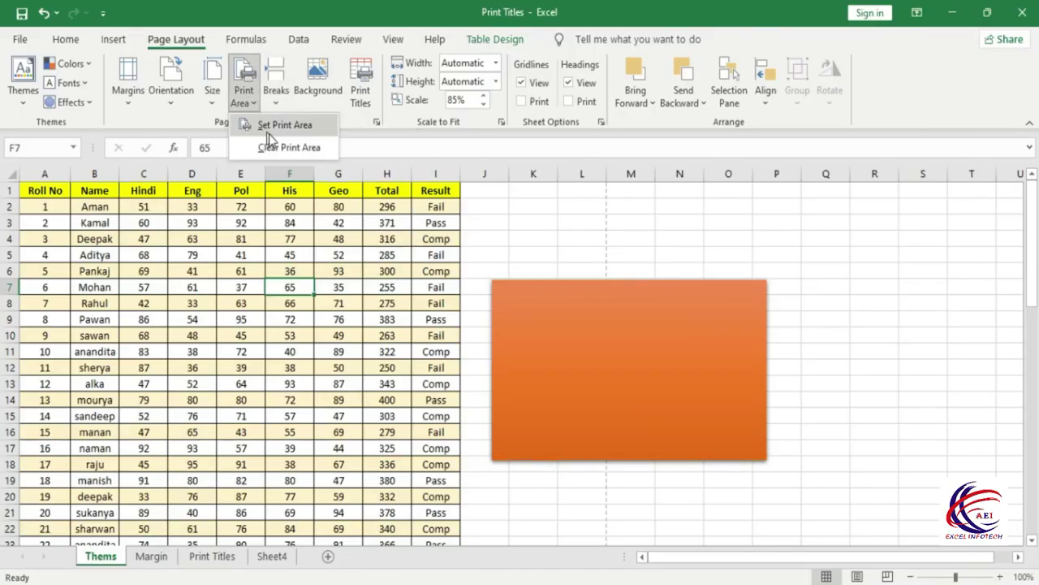
left_click(498, 209)
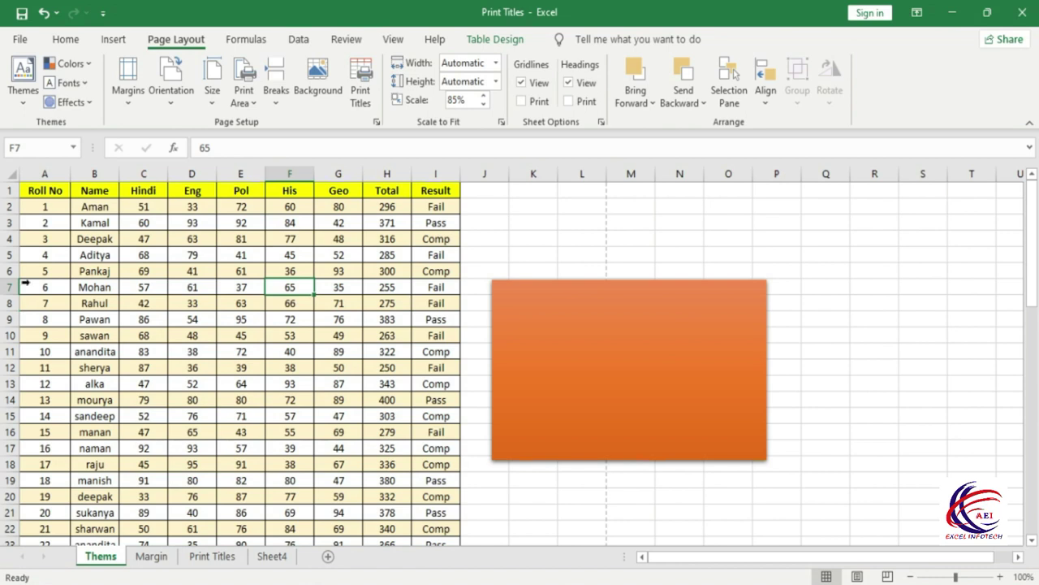
- Insert a page break above row 12 and confirm page 2 of the preview starts with student 11
left_click(24, 367)
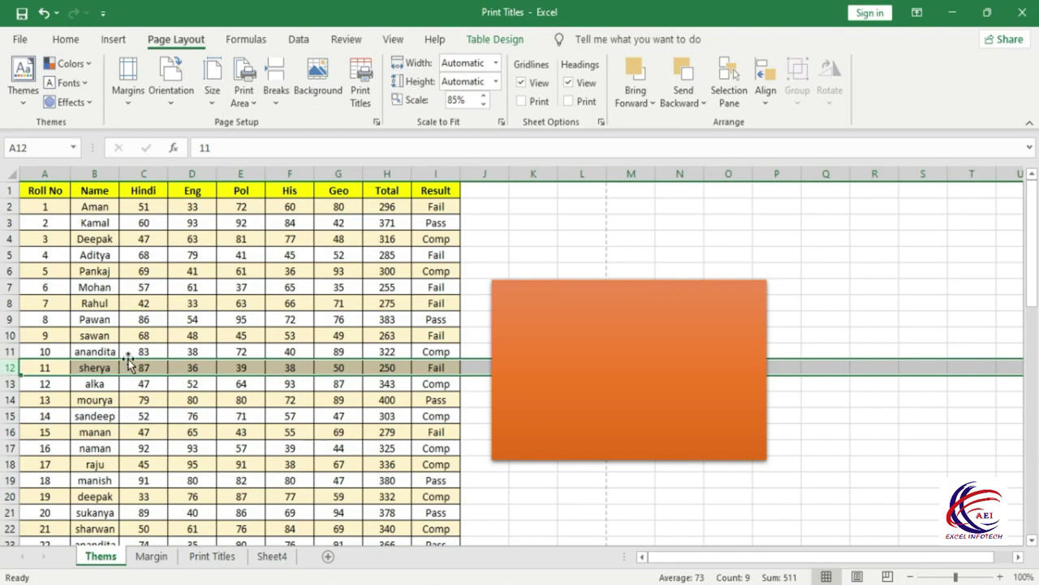
left_click(283, 108)
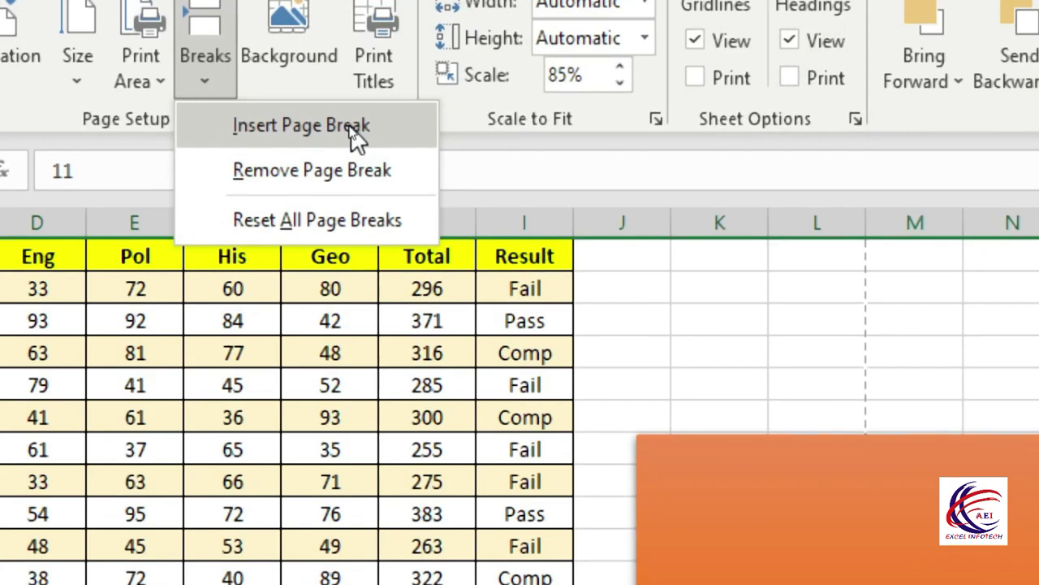
left_click(351, 129)
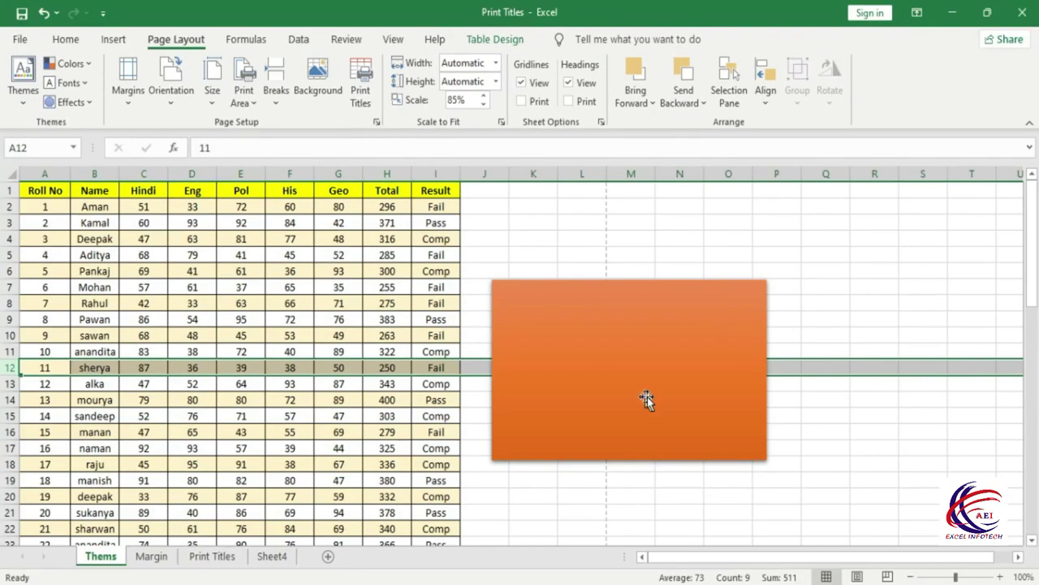
left_click(581, 479)
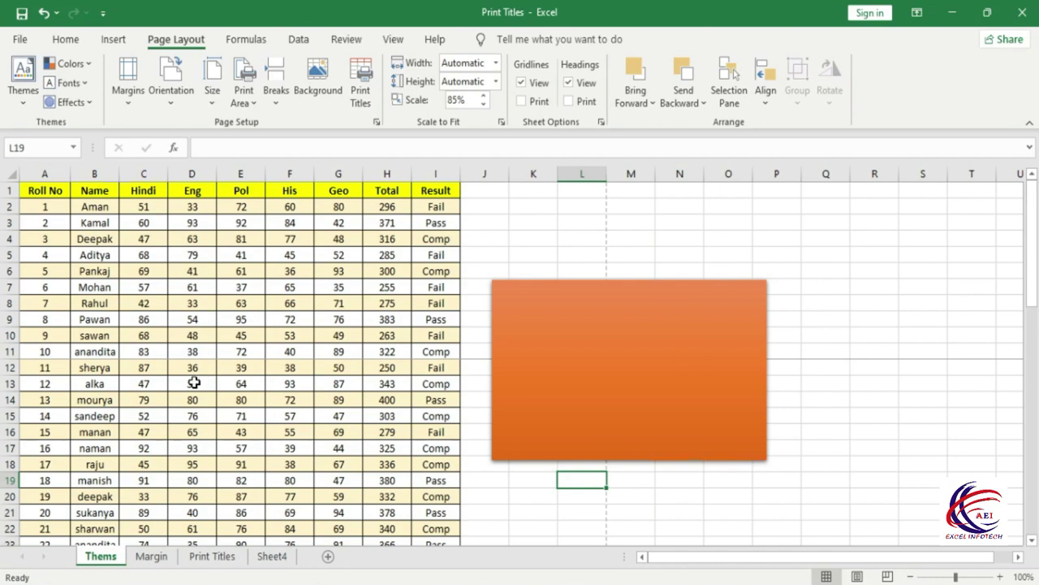
key("ctrl+p")
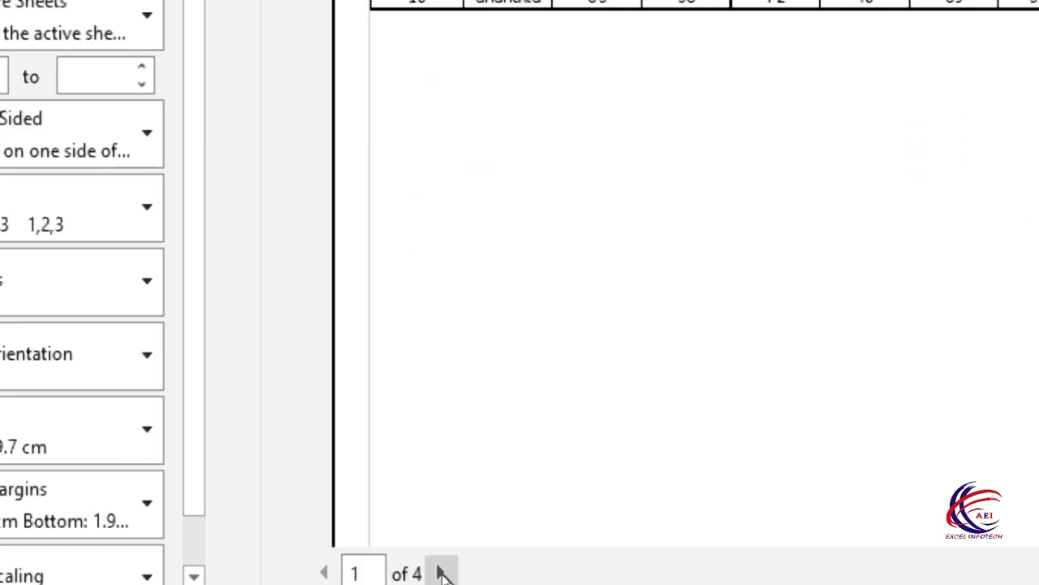
left_click(442, 573)
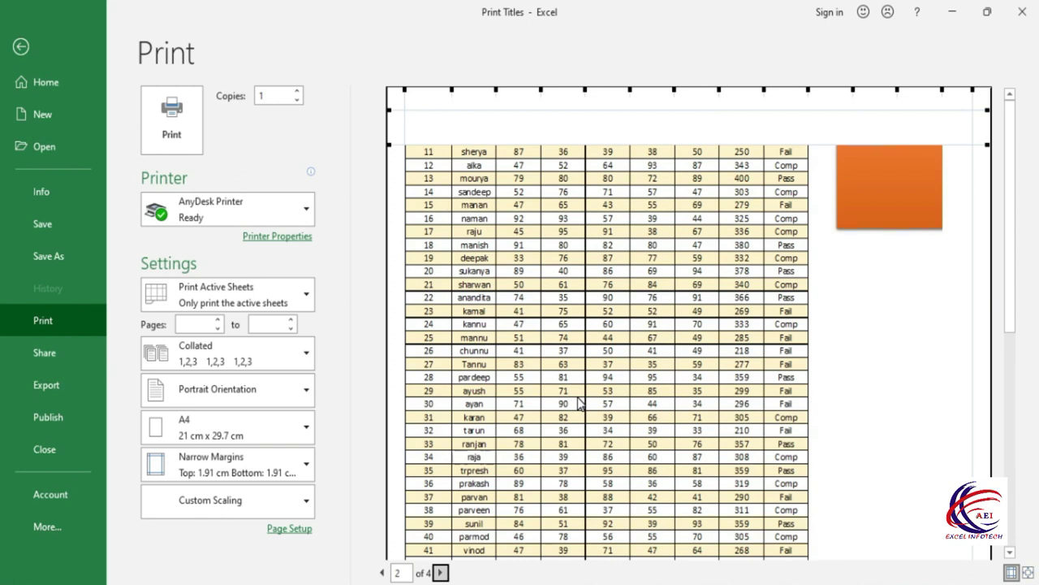
key("Escape")
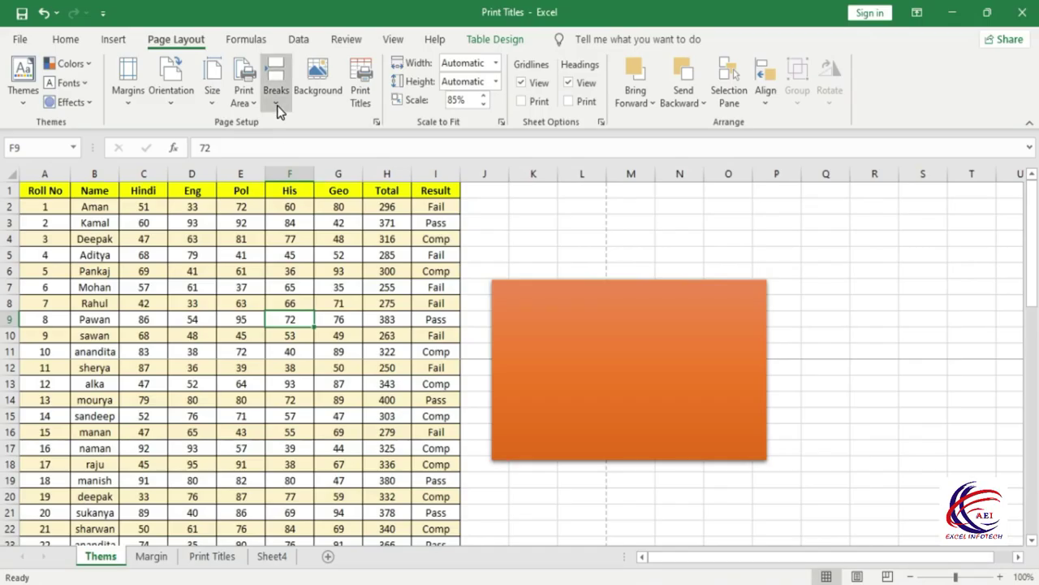
- Remove the manual page break above row 12
left_click(276, 96)
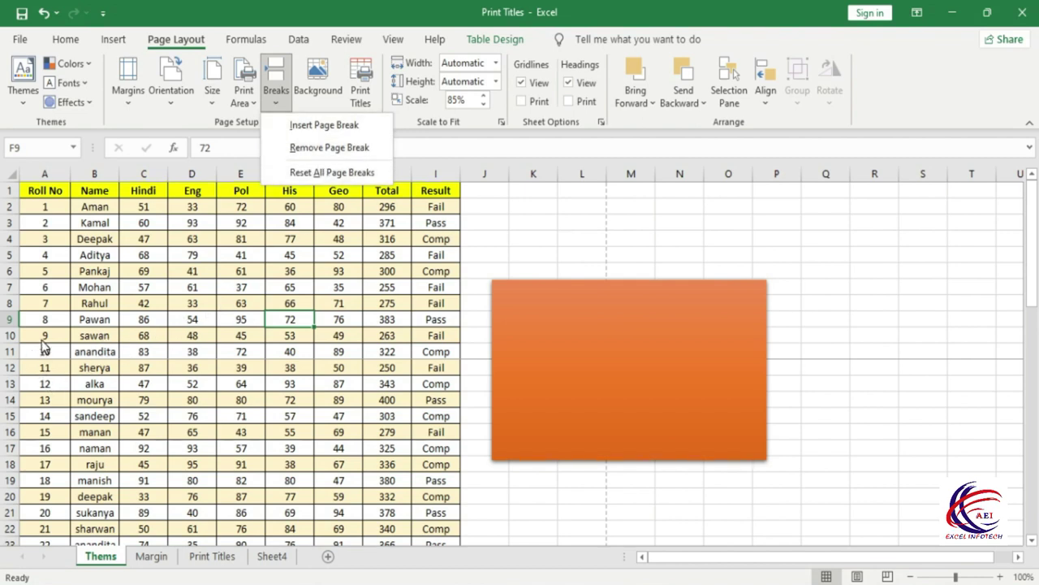
left_click(11, 366)
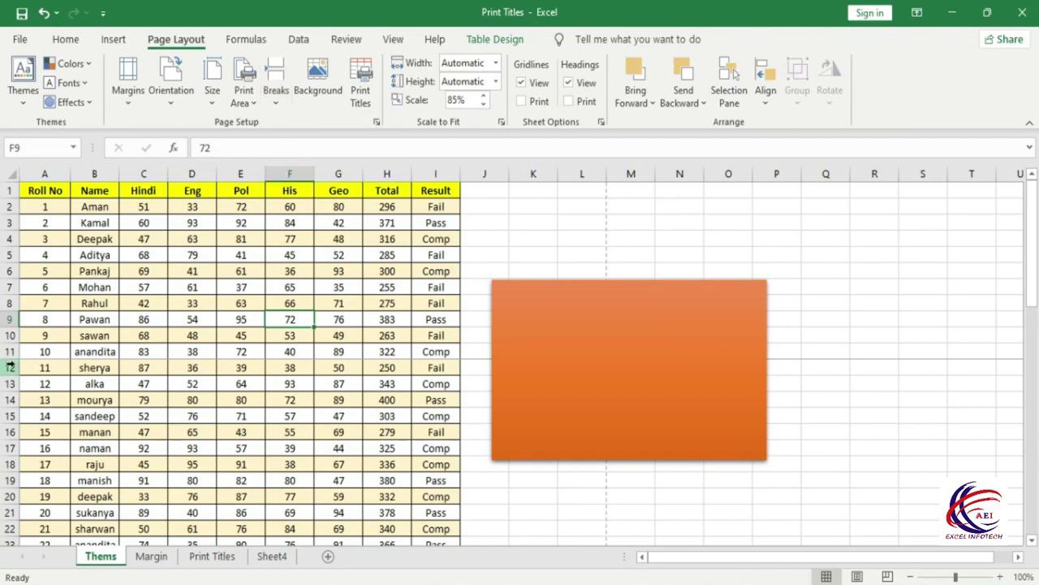
left_click(11, 367)
left_click(281, 99)
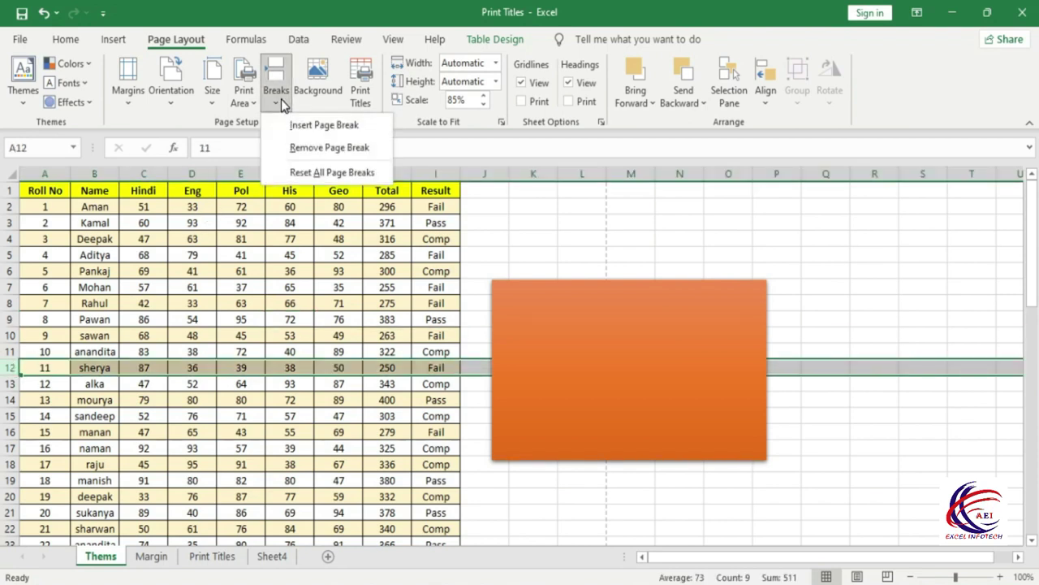
left_click(359, 152)
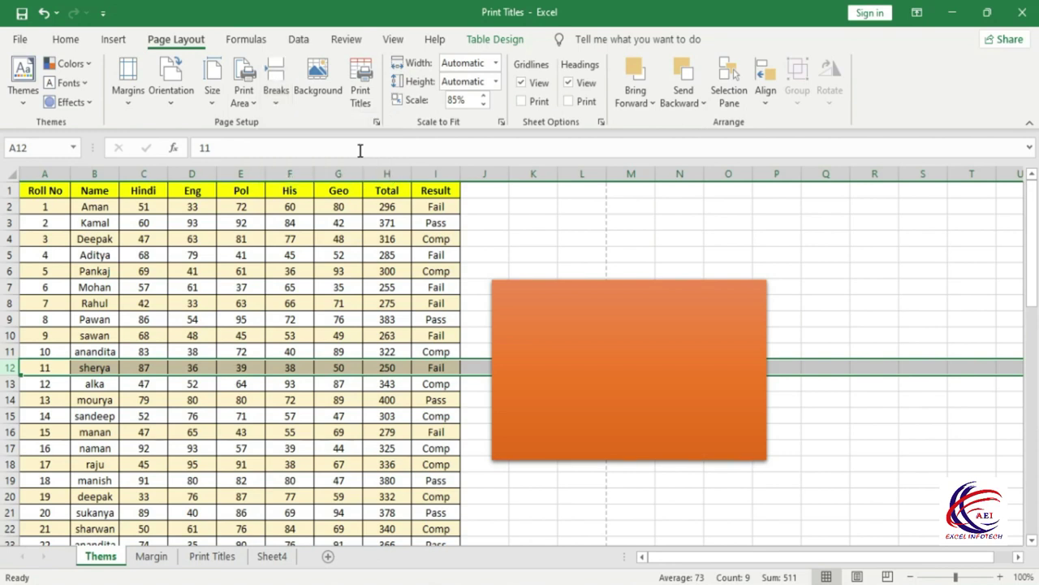
- Reset all page breaks on the sheet from cell I16
left_click(427, 428)
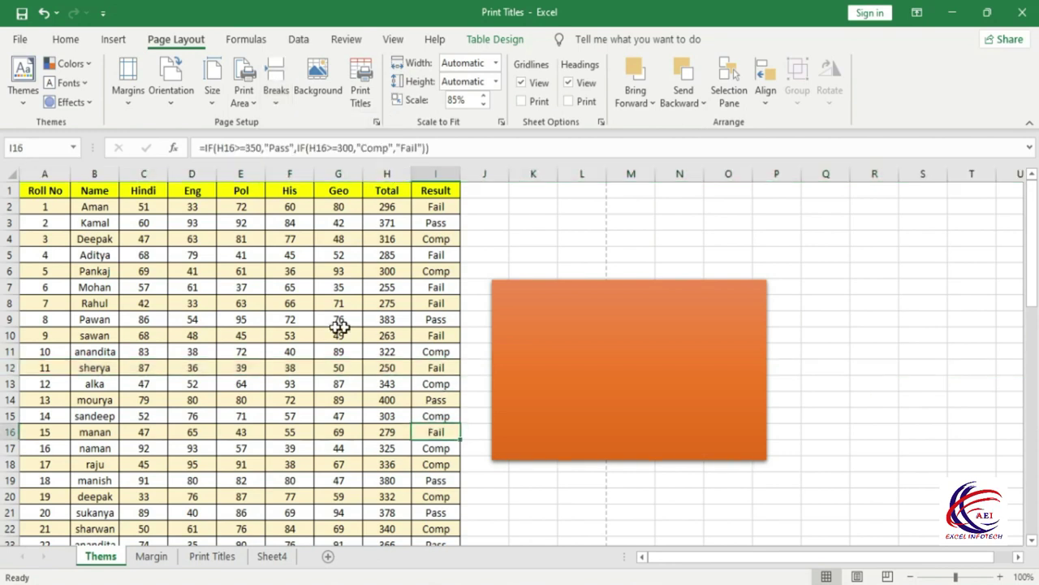
left_click(277, 103)
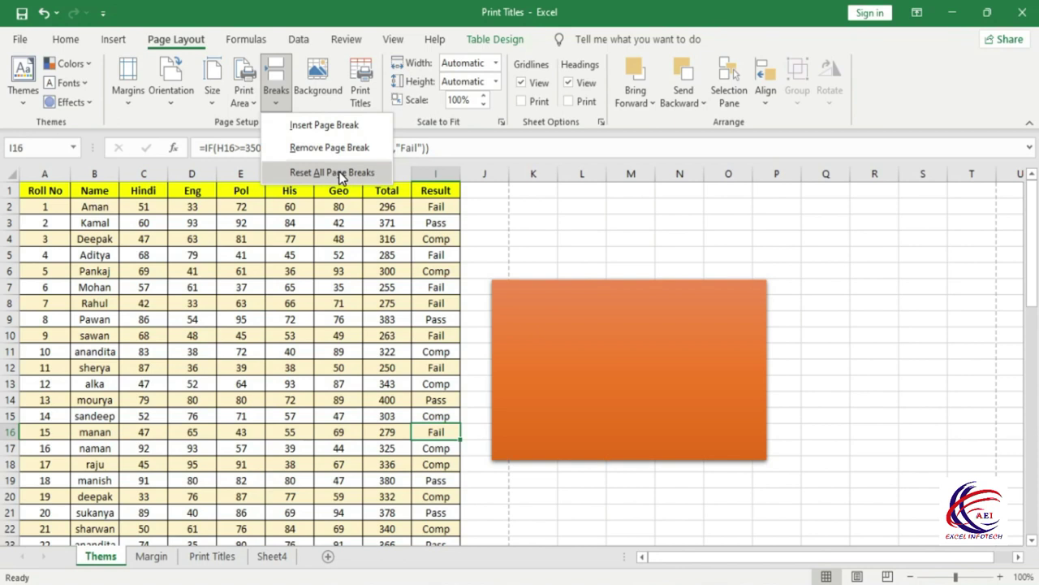
left_click(313, 275)
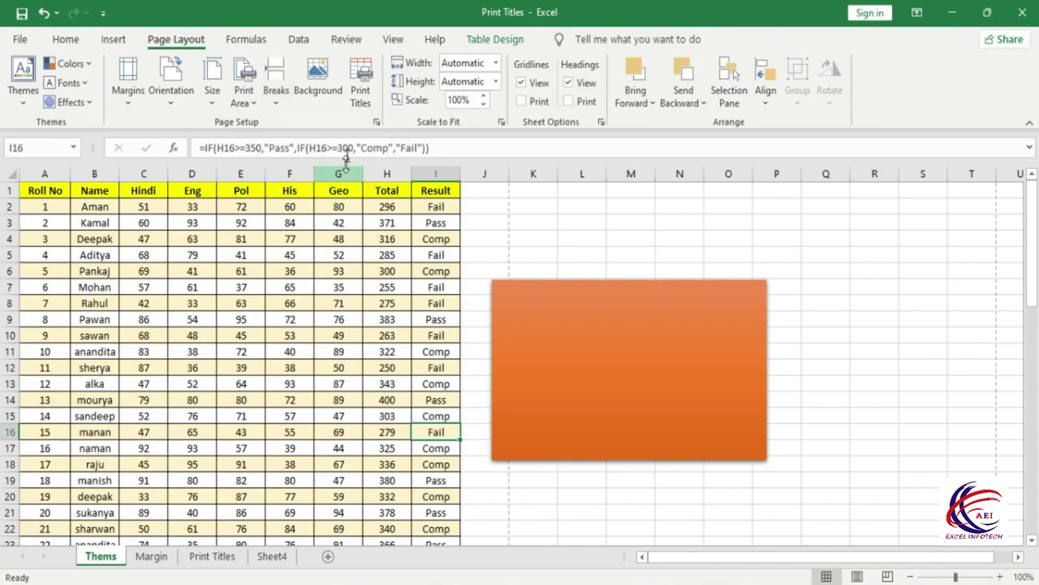
- Insert the Profile photo as the sheet background, shift the orange rectangle, then delete the background
left_click(319, 92)
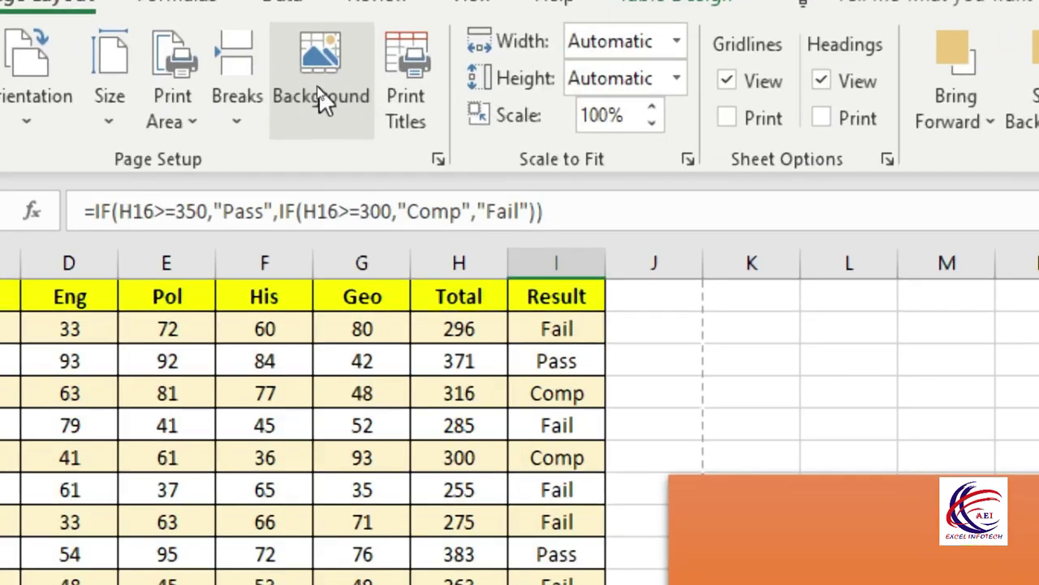
left_click(323, 101)
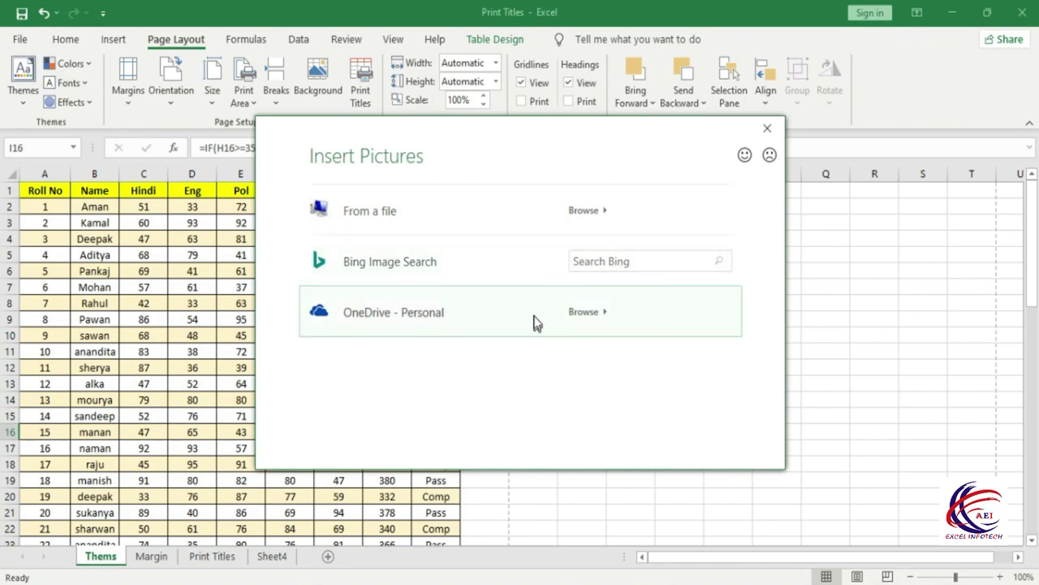
left_click(604, 211)
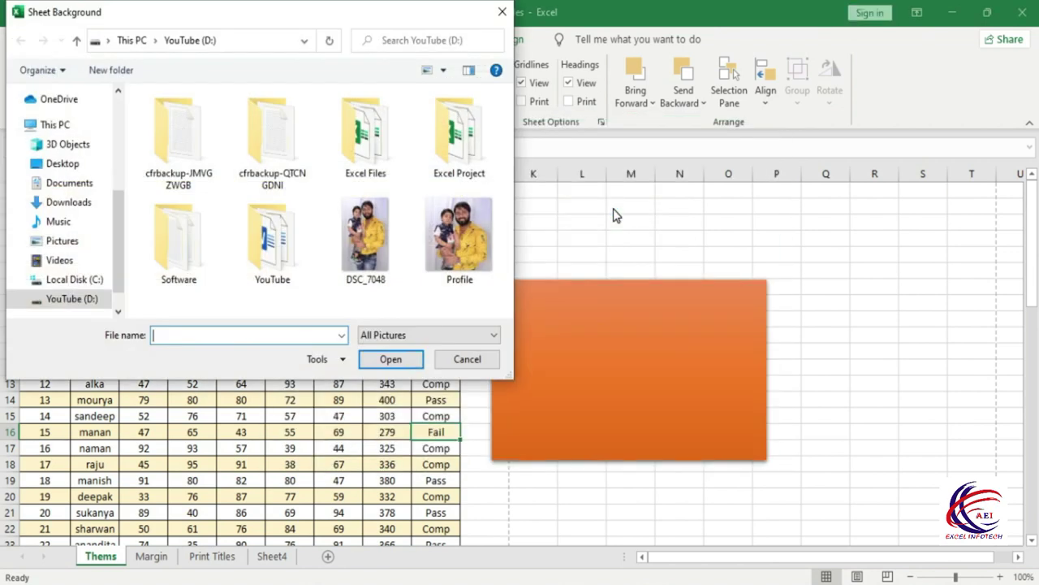
left_click(473, 236)
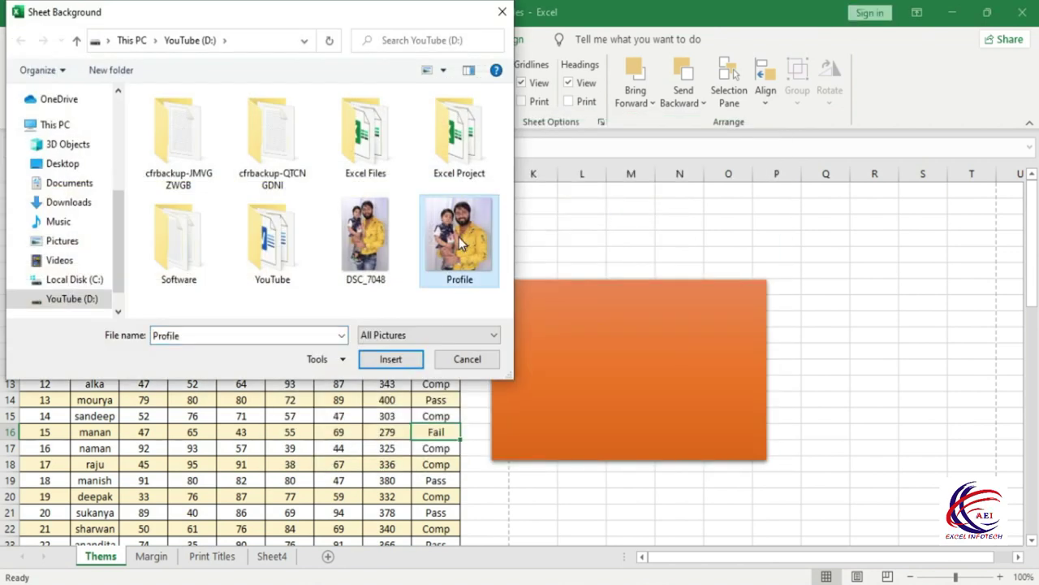
left_click(389, 362)
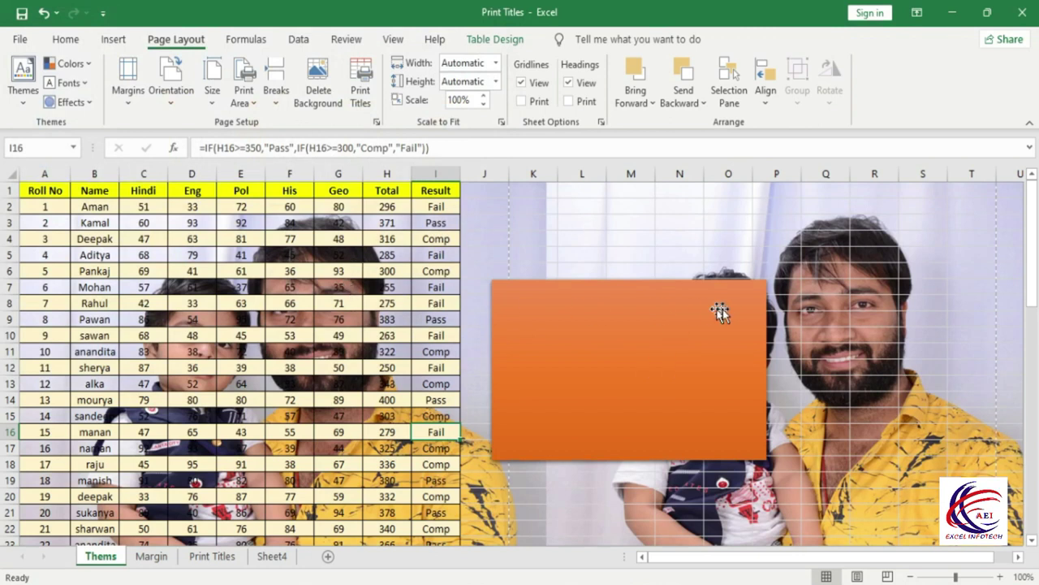
mouse_move(675, 332)
left_mouse_down()
mouse_move(868, 506)
mouse_move(654, 353)
mouse_move(655, 339)
left_mouse_up()
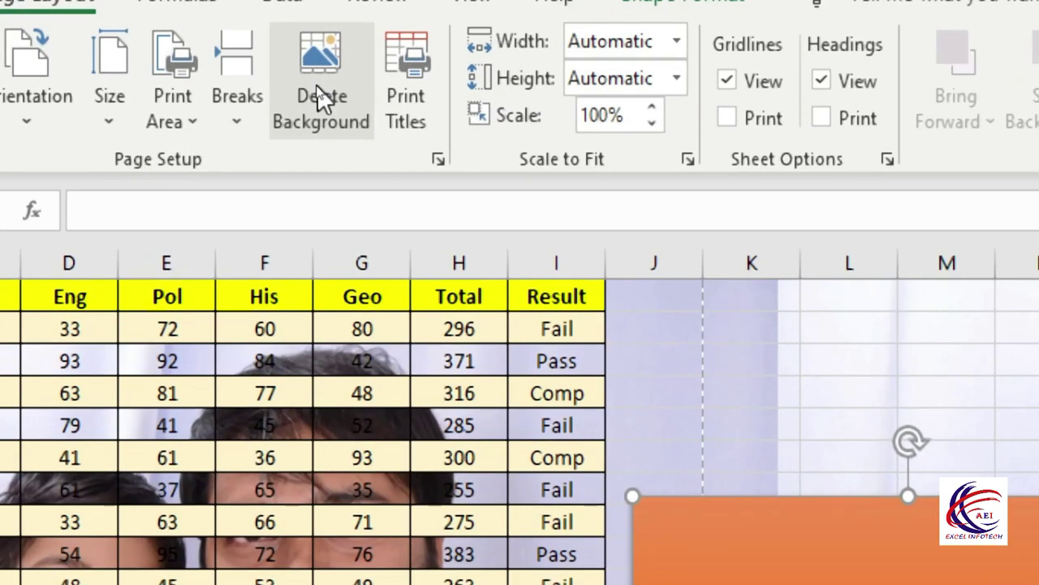
left_click(323, 100)
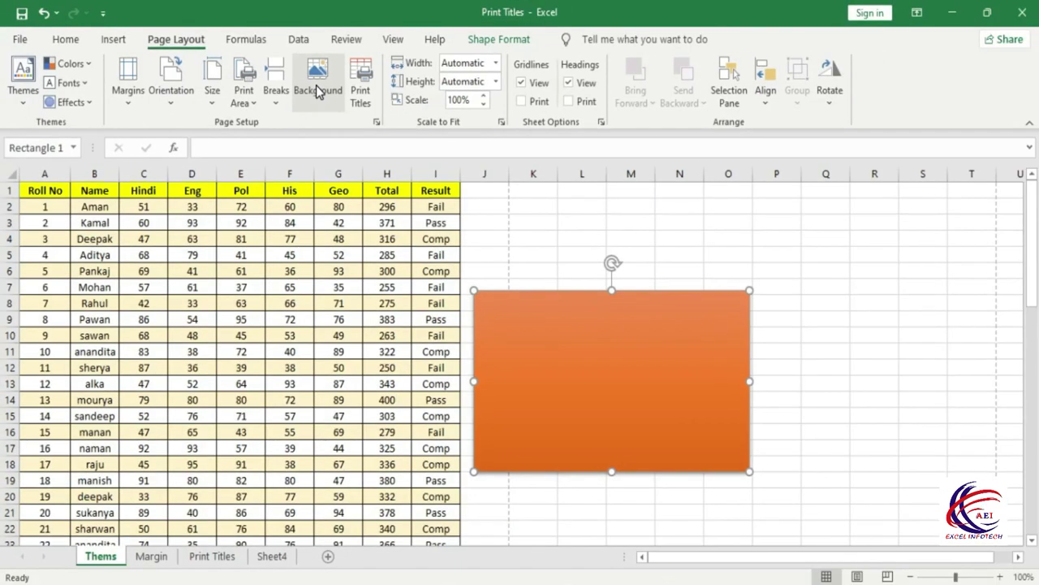
- Set portrait orientation and fit the sheet to 1 page wide by 1 tall
left_click(367, 99)
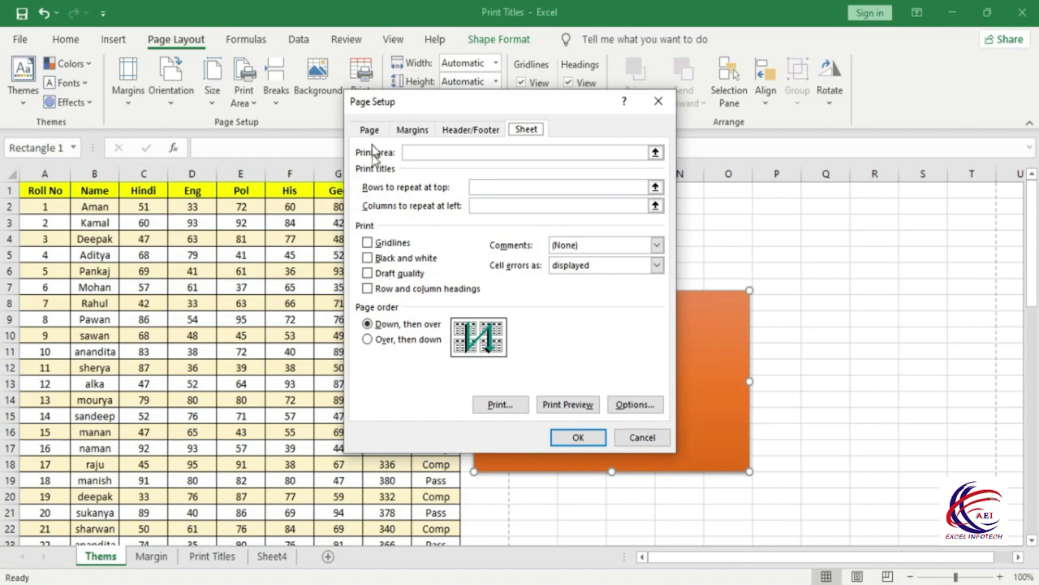
left_click(365, 132)
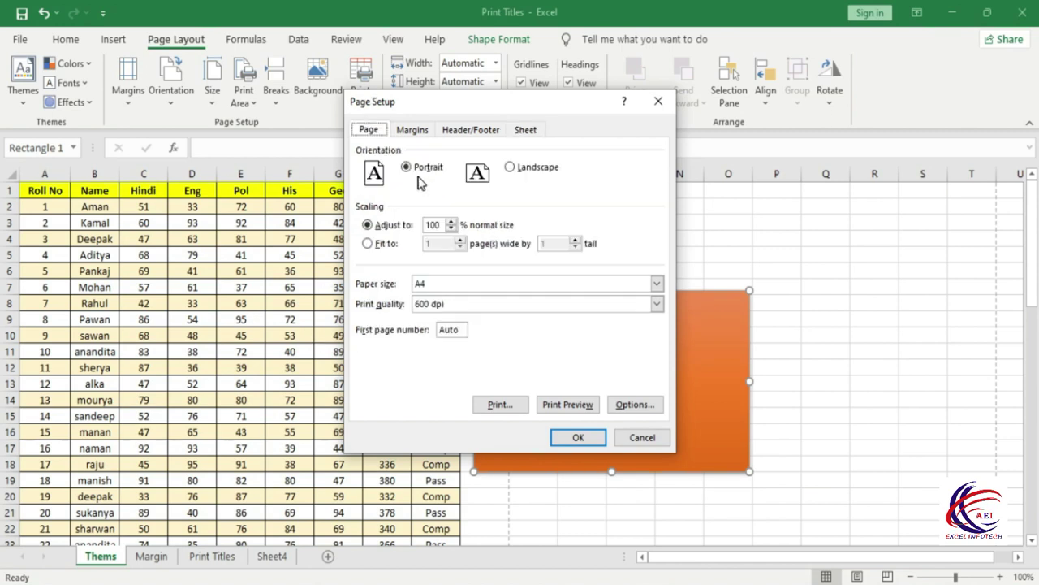
left_click(511, 168)
left_click(420, 170)
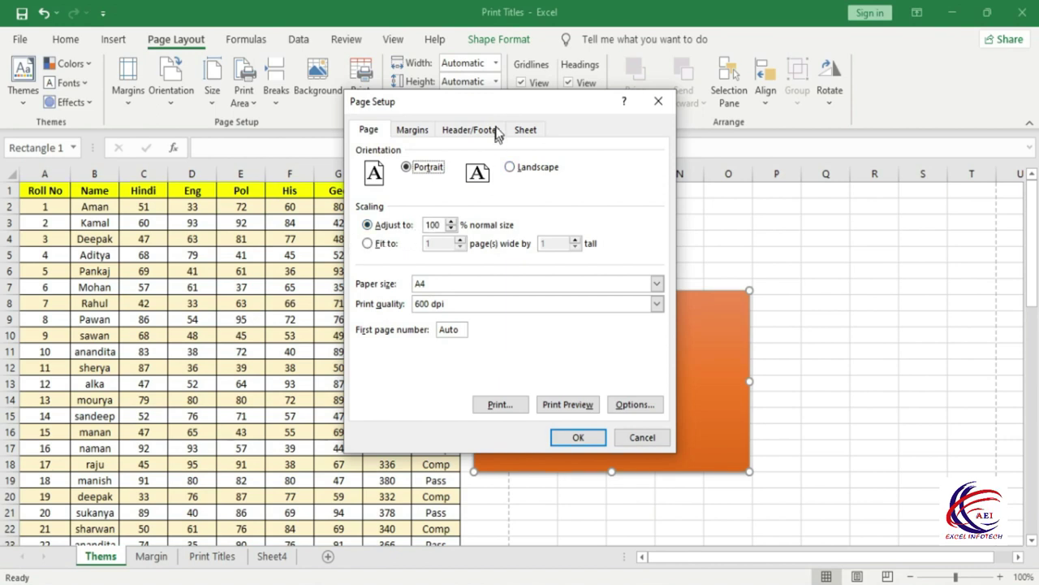
left_click_drag(498, 102, 492, 166)
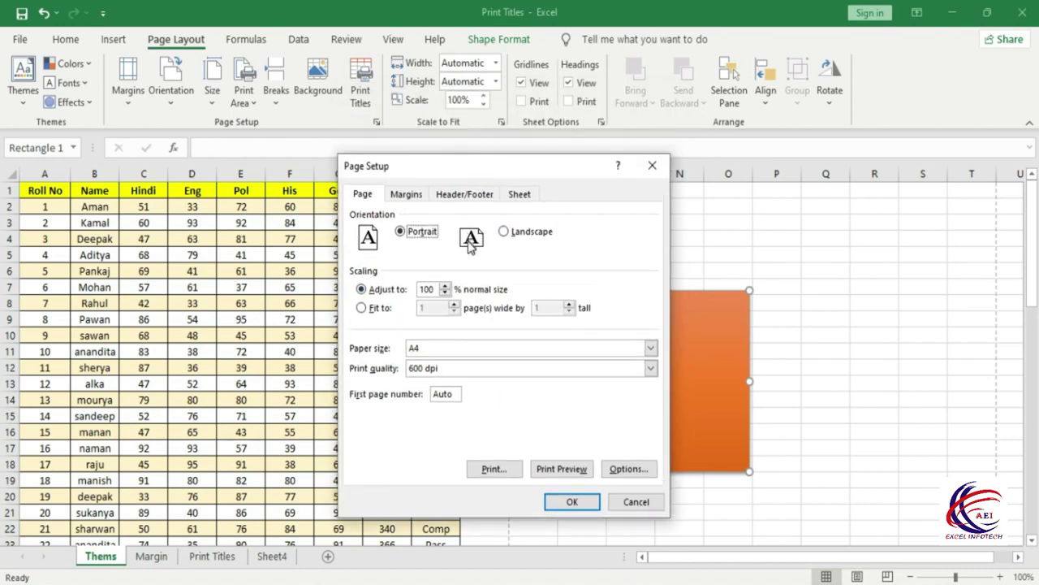
left_click(444, 286)
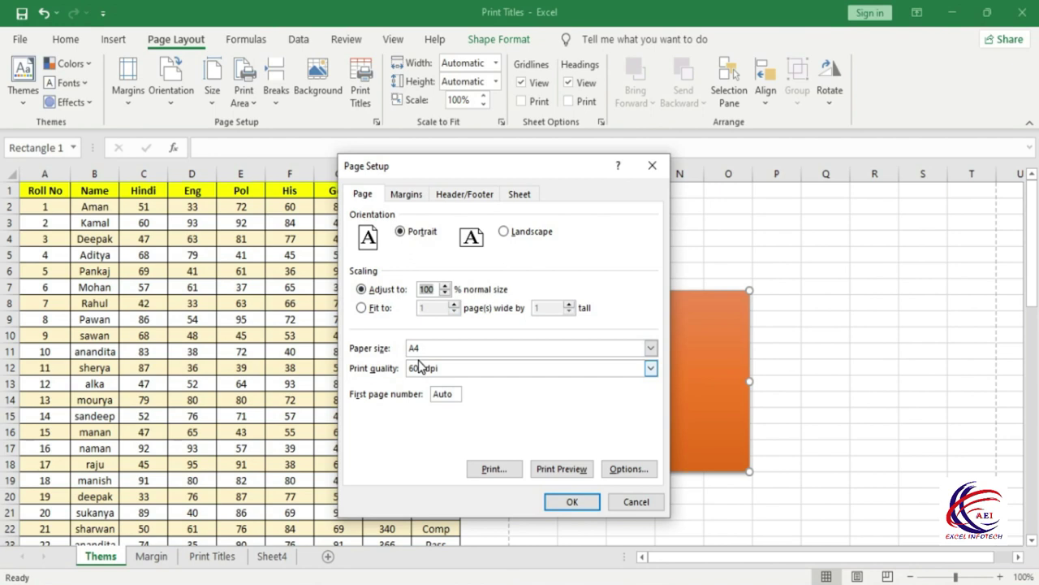
left_click(363, 308)
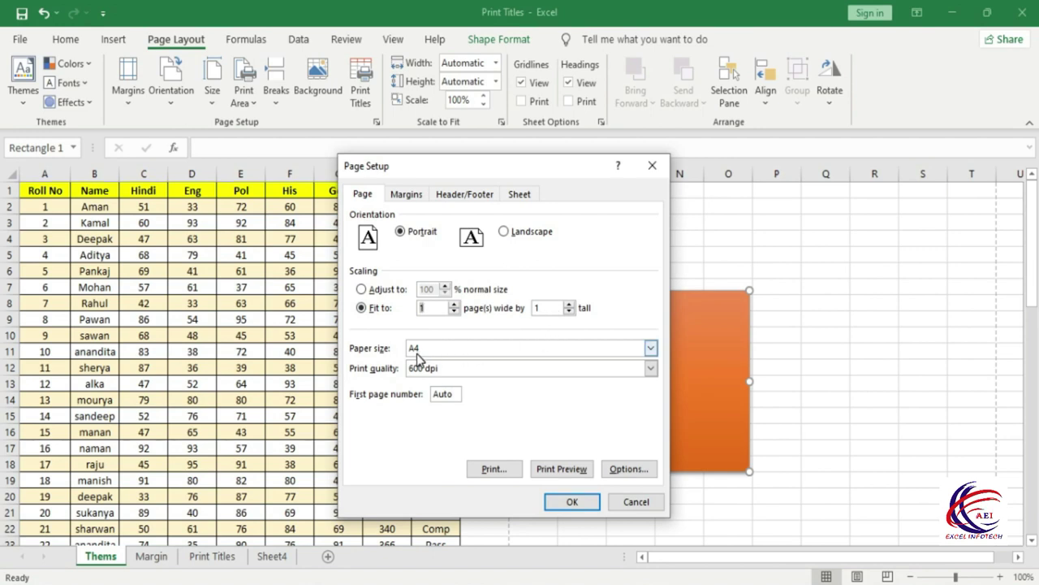
- Keep A4 paper size and 600 dpi print quality, then check the print preview
left_click(437, 350)
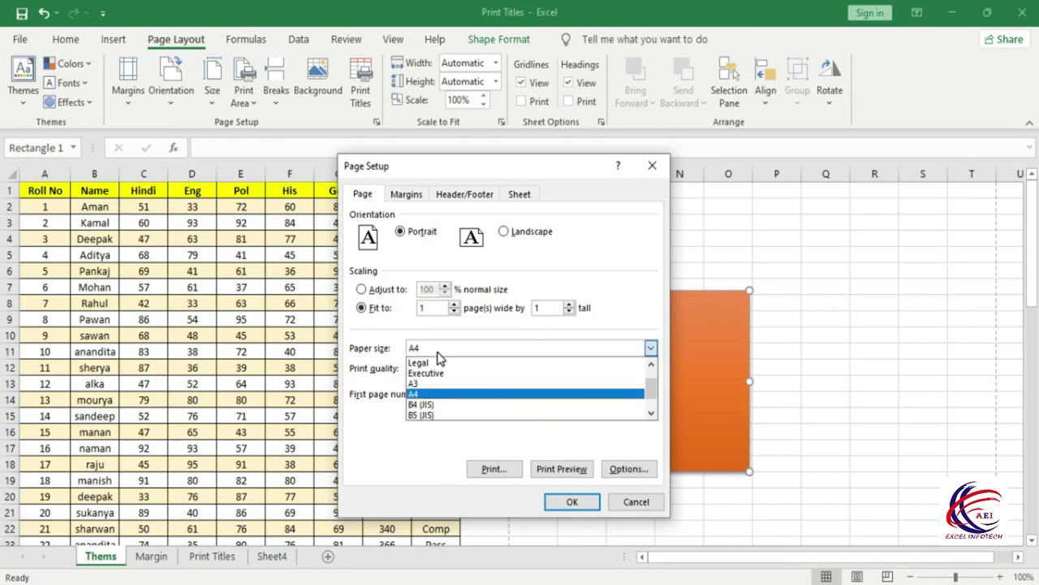
left_click(424, 393)
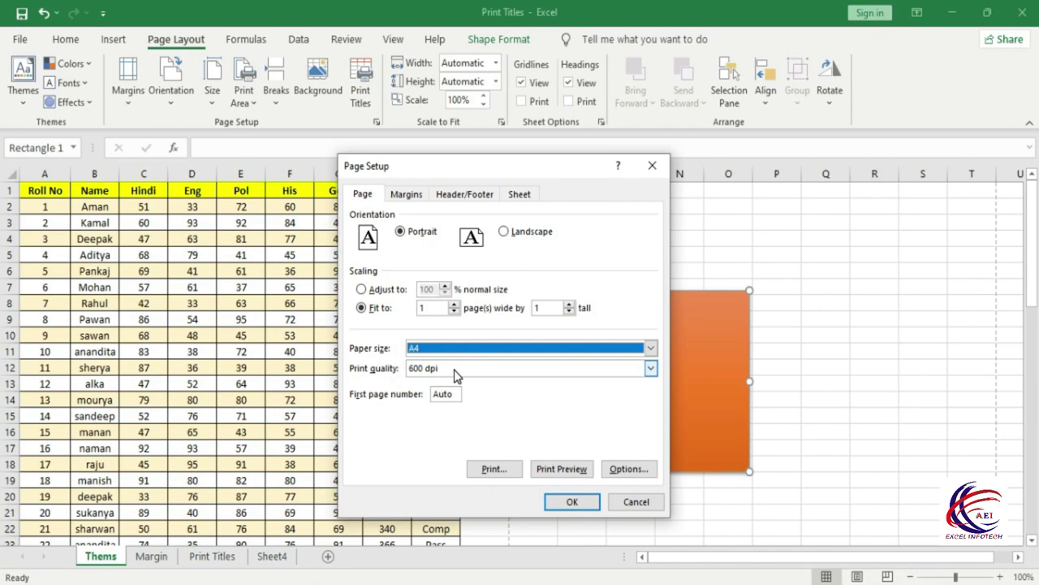
left_click(455, 369)
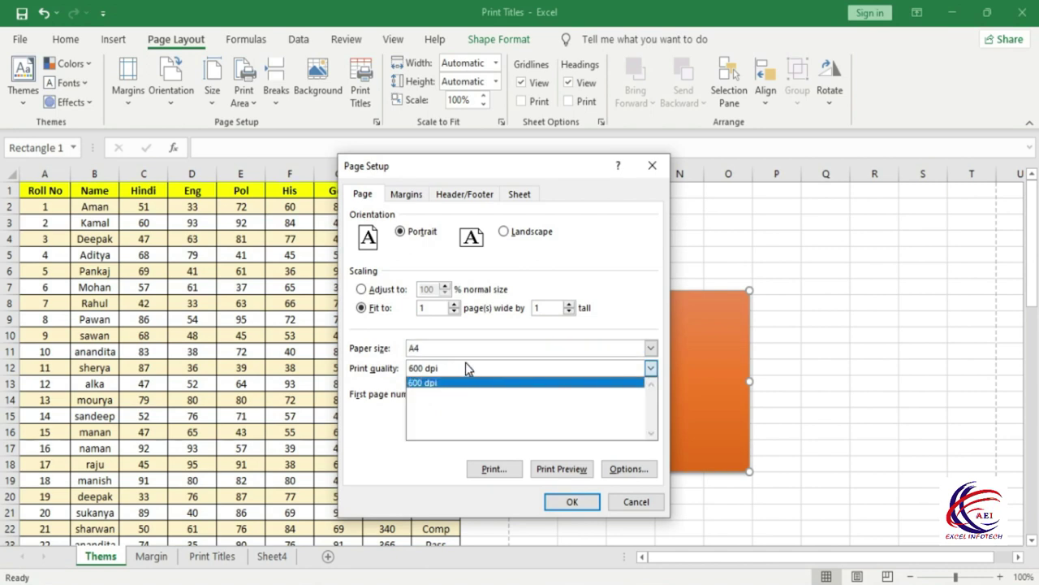
left_click(373, 421)
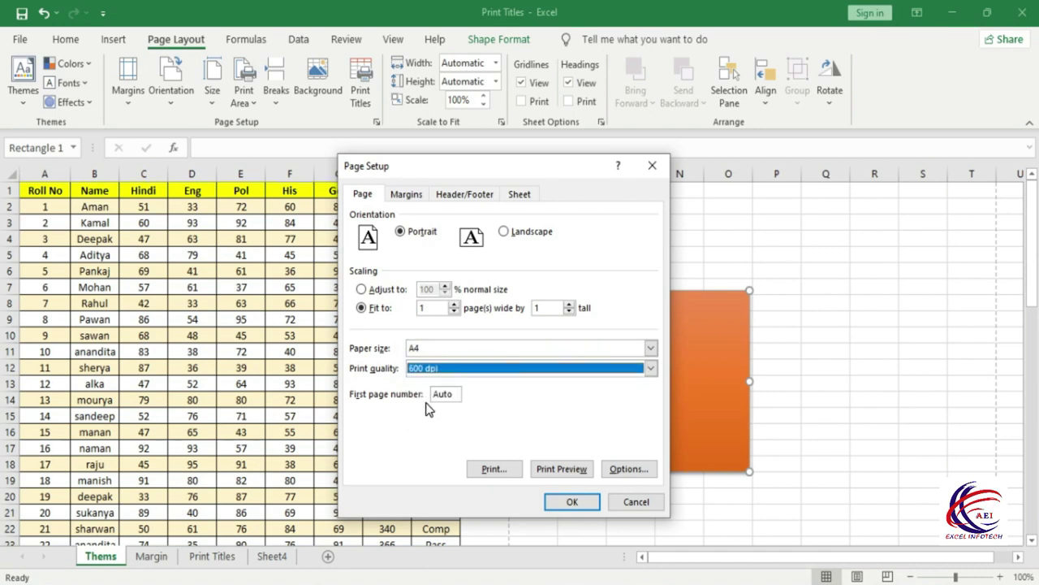
left_click(561, 469)
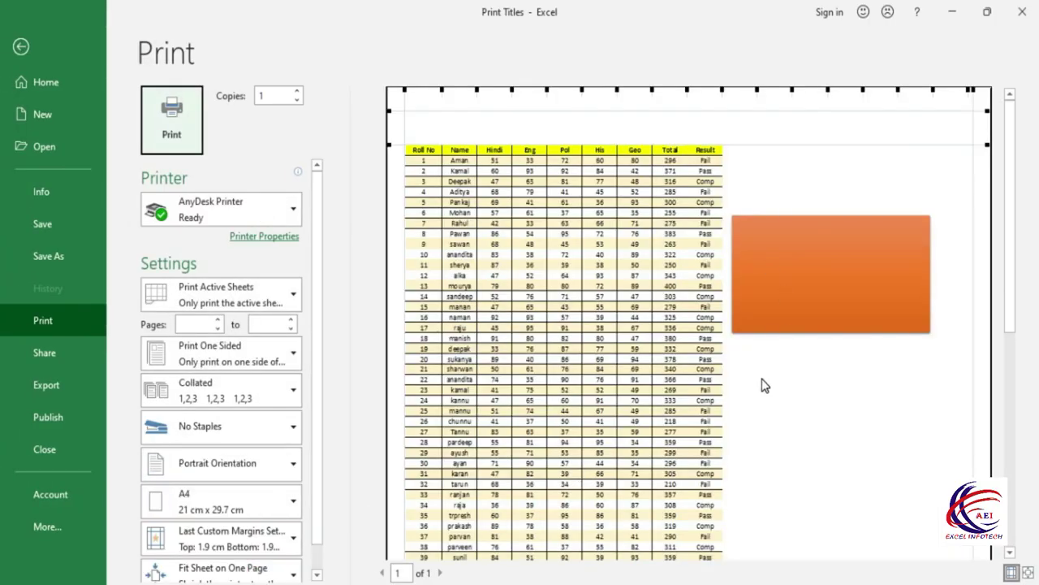
key("Escape")
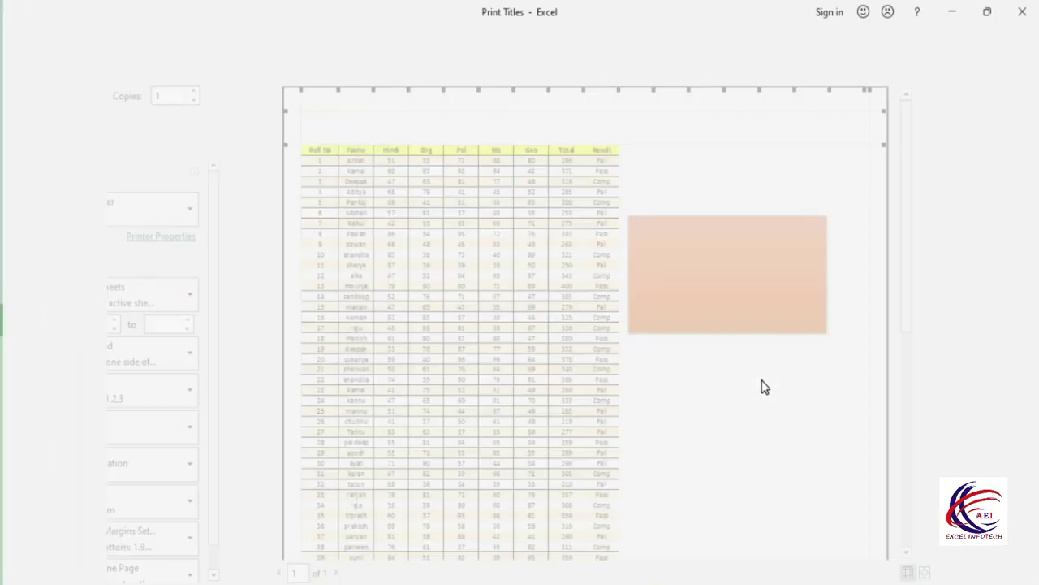
- Center the table both horizontally and vertically on the page in the margin settings
left_click(363, 79)
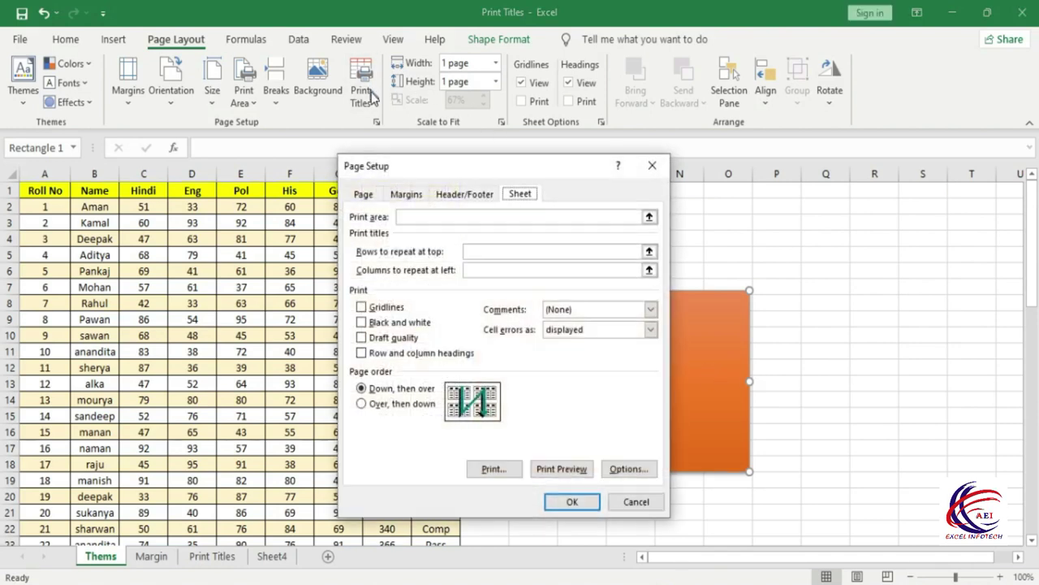
left_click(406, 196)
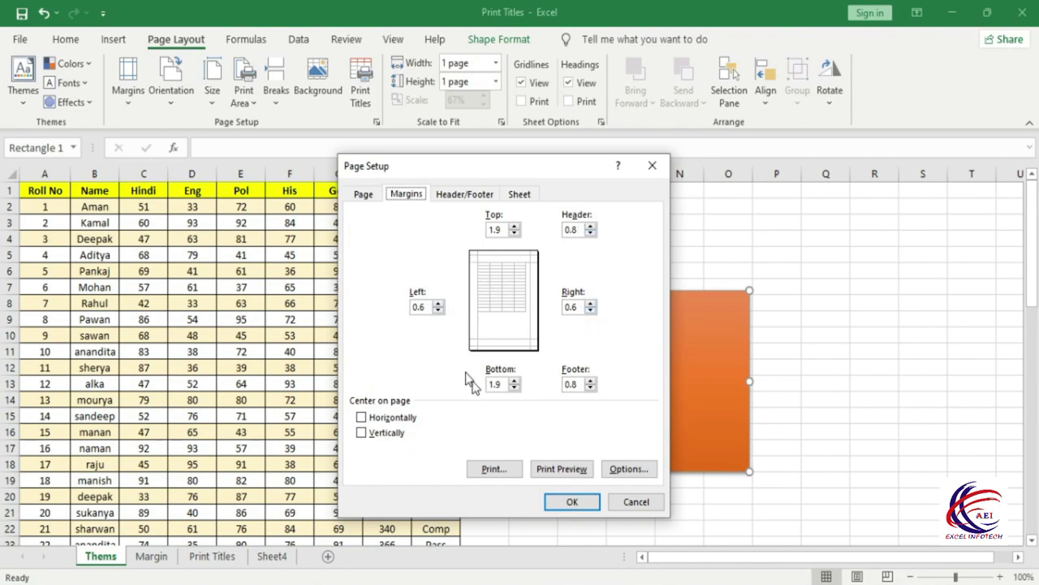
left_click(367, 419)
left_click(363, 433)
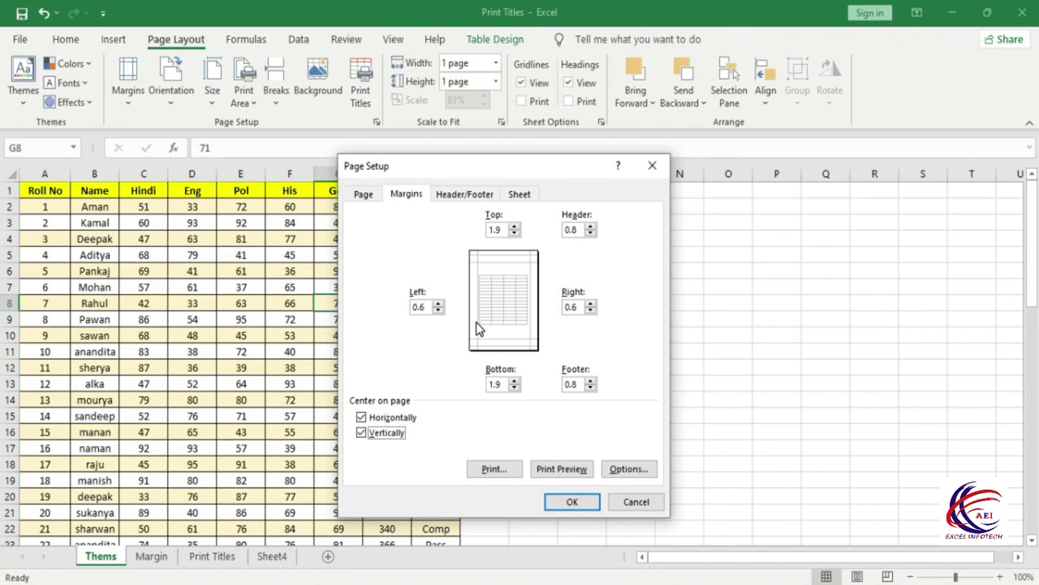
- Preview the centered single-page printout, then return to the worksheet
left_click(570, 469)
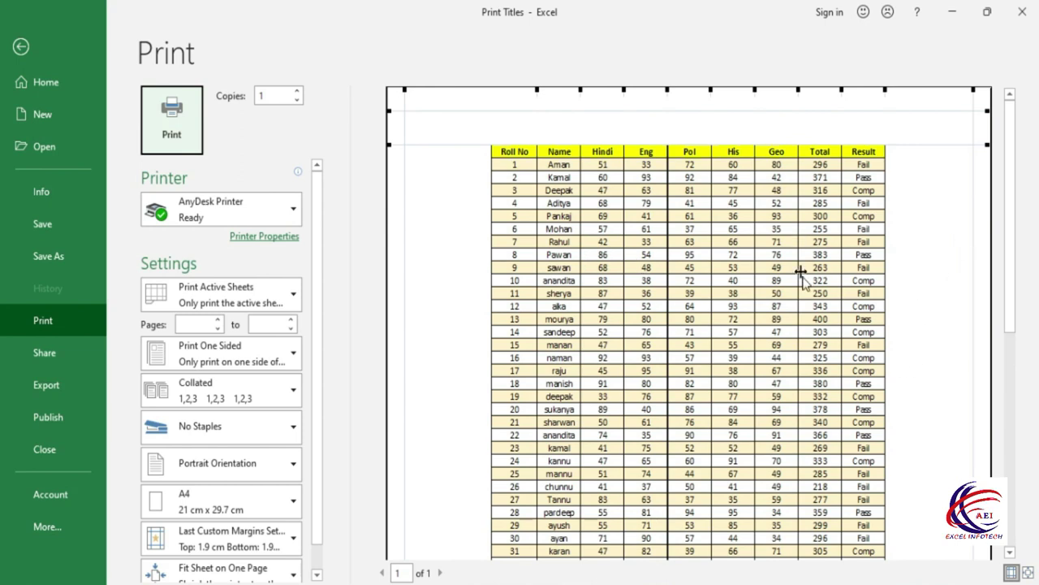
scroll(739, 442, "down", 3)
scroll(737, 443, "down", 5)
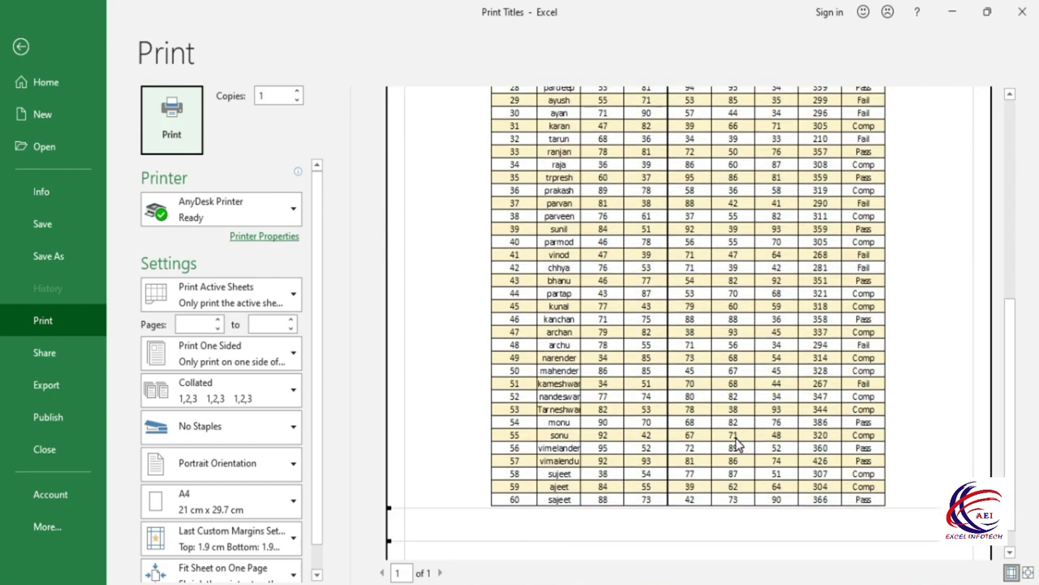
scroll(737, 442, "up", 3)
scroll(738, 443, "up", 3)
scroll(737, 443, "up", 2)
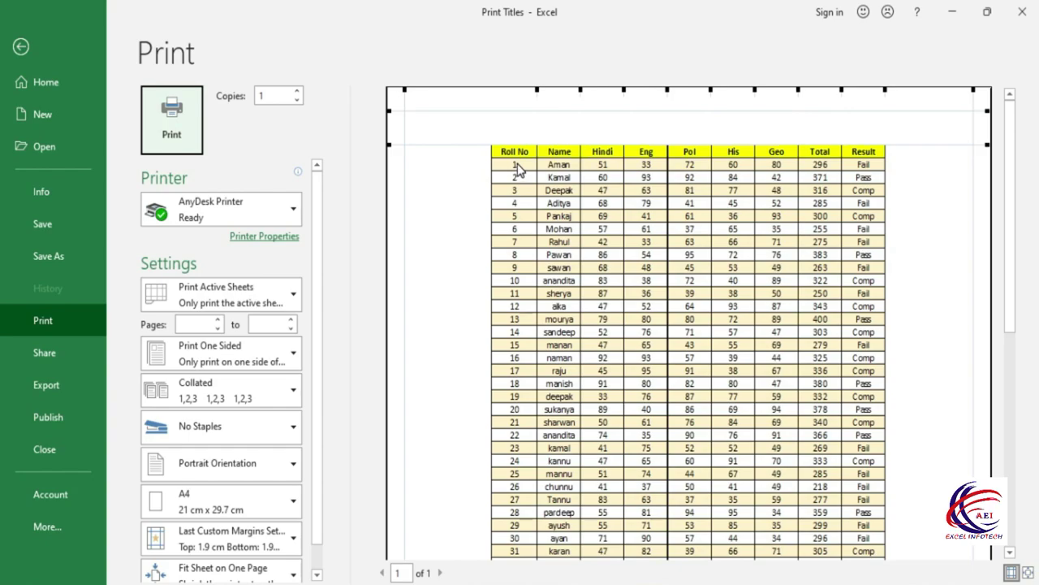
key("Escape")
- Choose the preset 'Page 1 of ?' header for the marks sheet
left_click(360, 82)
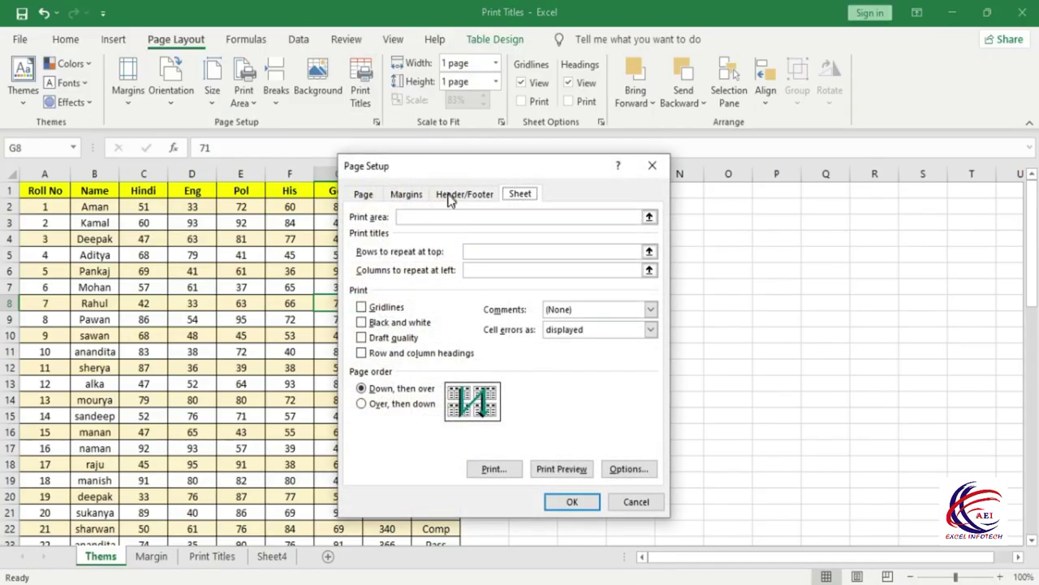
left_click(452, 201)
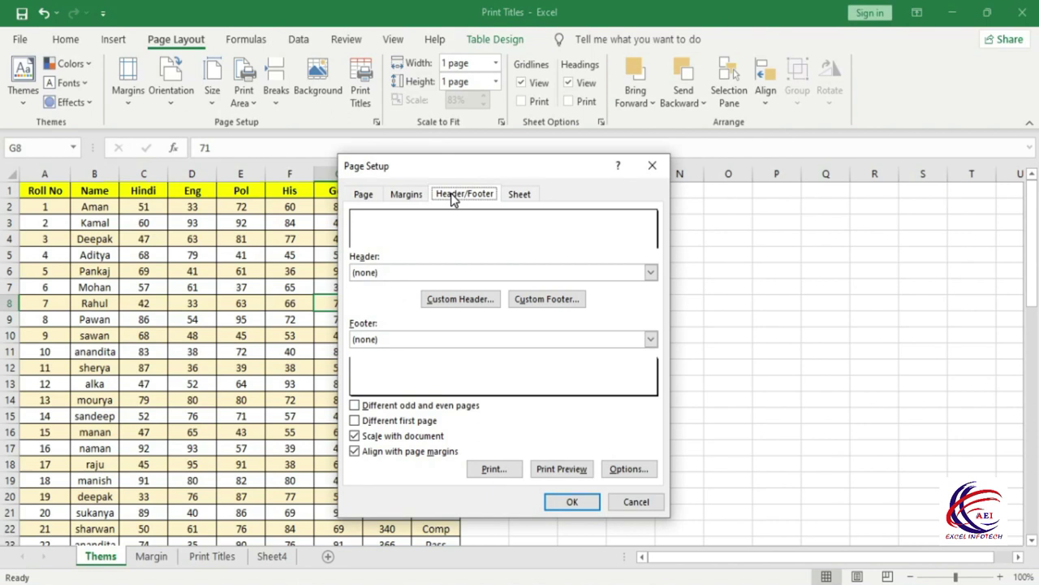
left_click(399, 274)
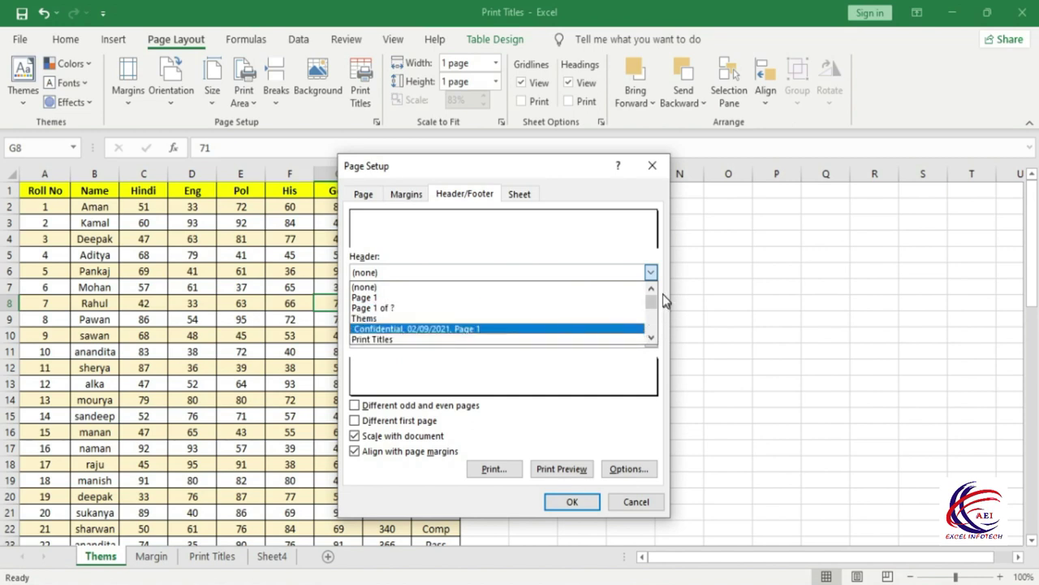
mouse_move(654, 302)
left_mouse_down()
mouse_move(656, 337)
mouse_move(650, 294)
left_mouse_up()
left_click(641, 308)
left_click(651, 272)
left_click(410, 307)
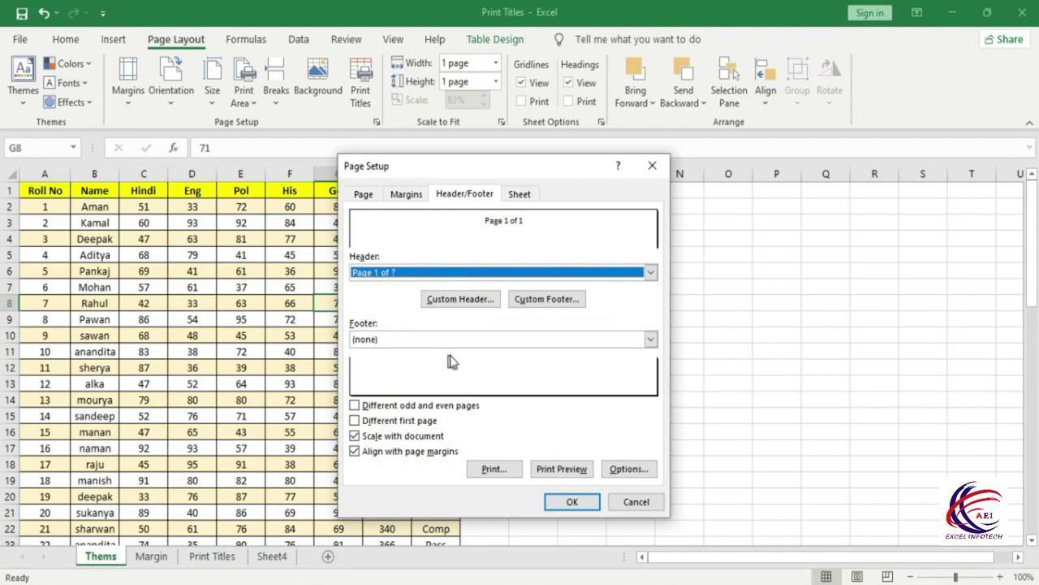
- Set the footer to the file path D:\Excel Project\Print Titles and preview the printout
left_click(409, 339)
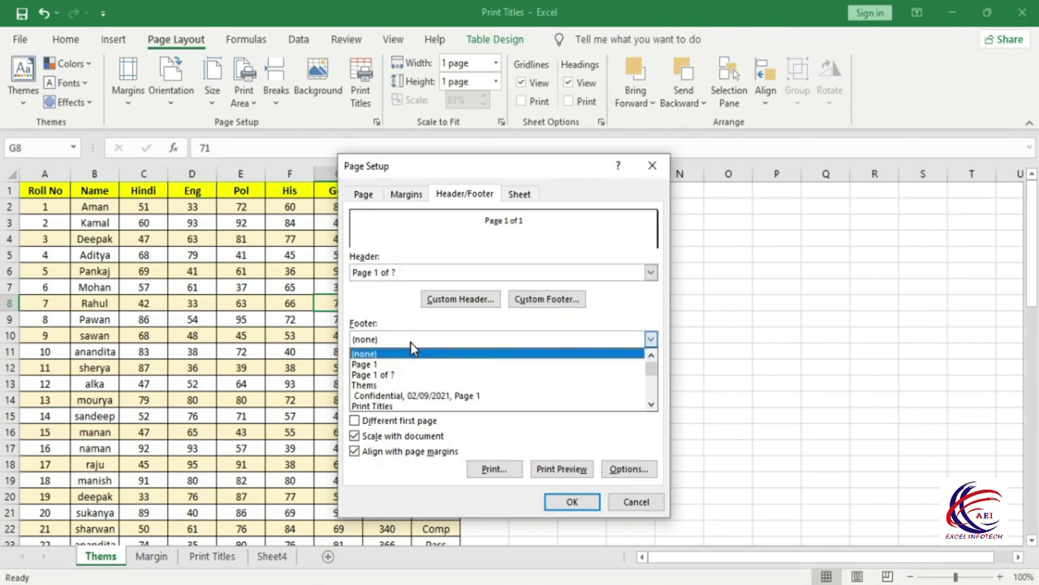
left_click_drag(652, 370, 655, 383)
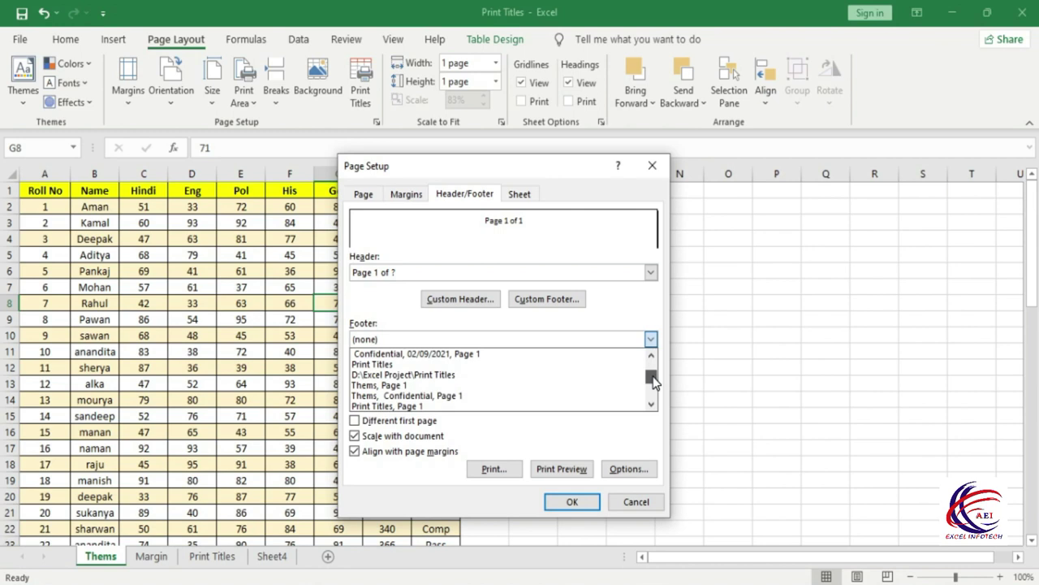
left_click(436, 374)
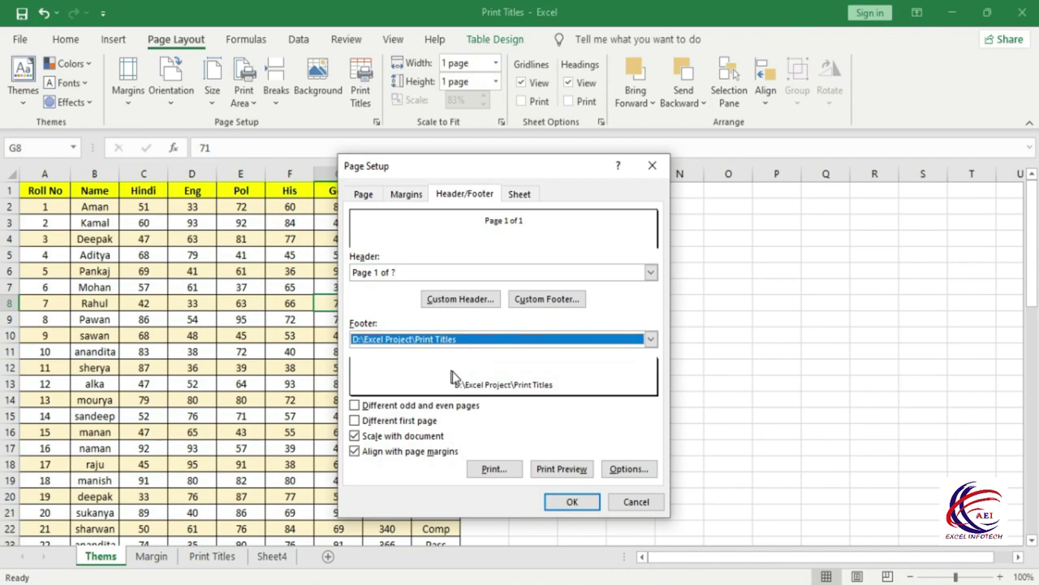
left_click(573, 468)
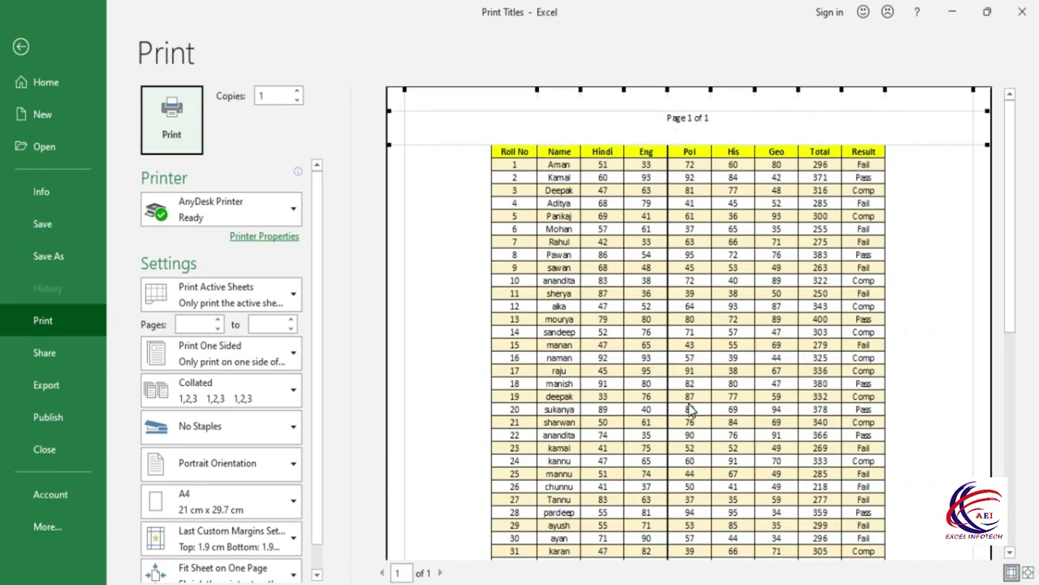
scroll(694, 479, "down", 3)
scroll(695, 479, "down", 3)
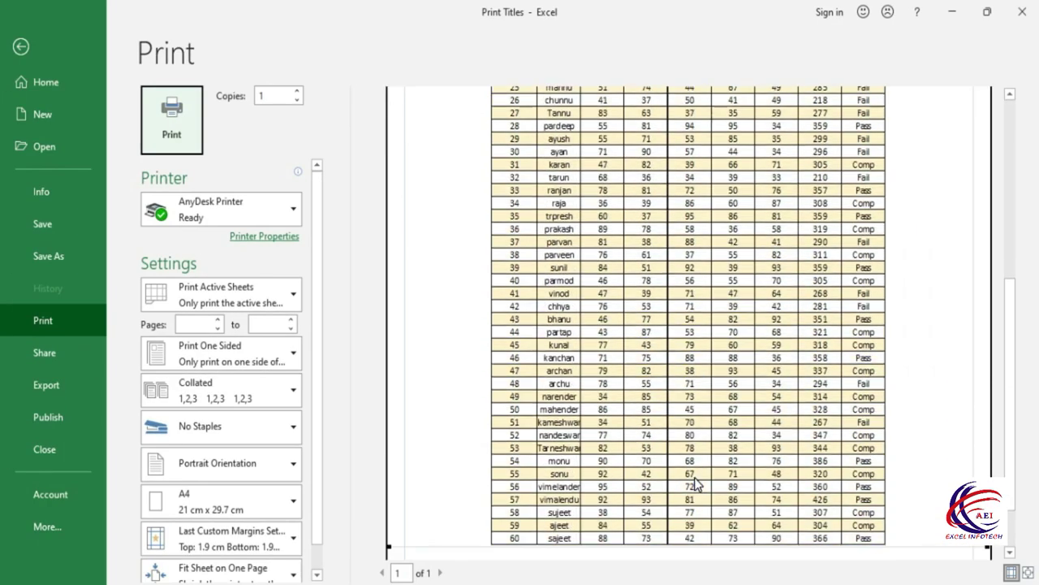
scroll(695, 480, "down", 3)
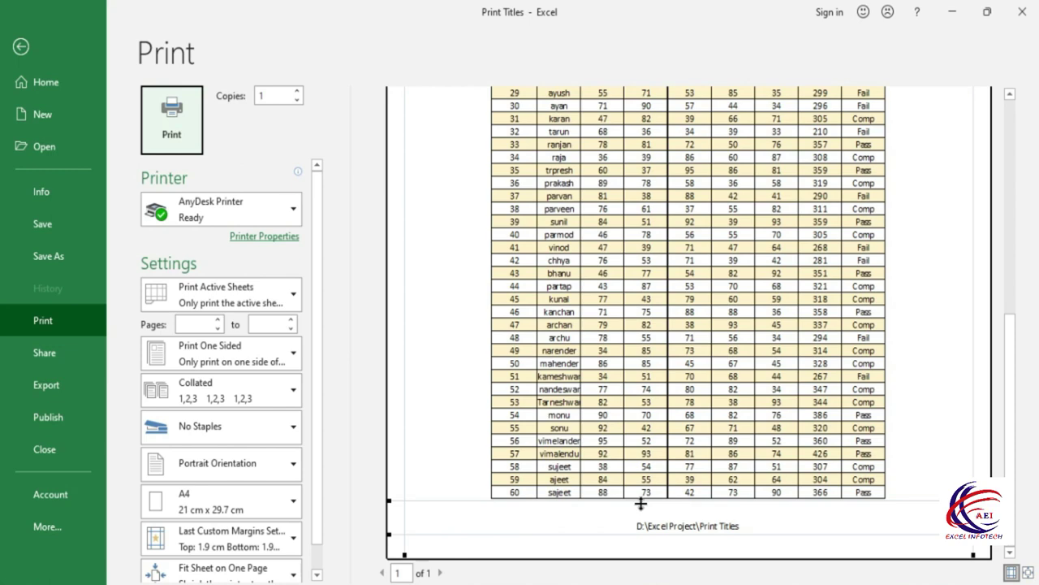
key("Escape")
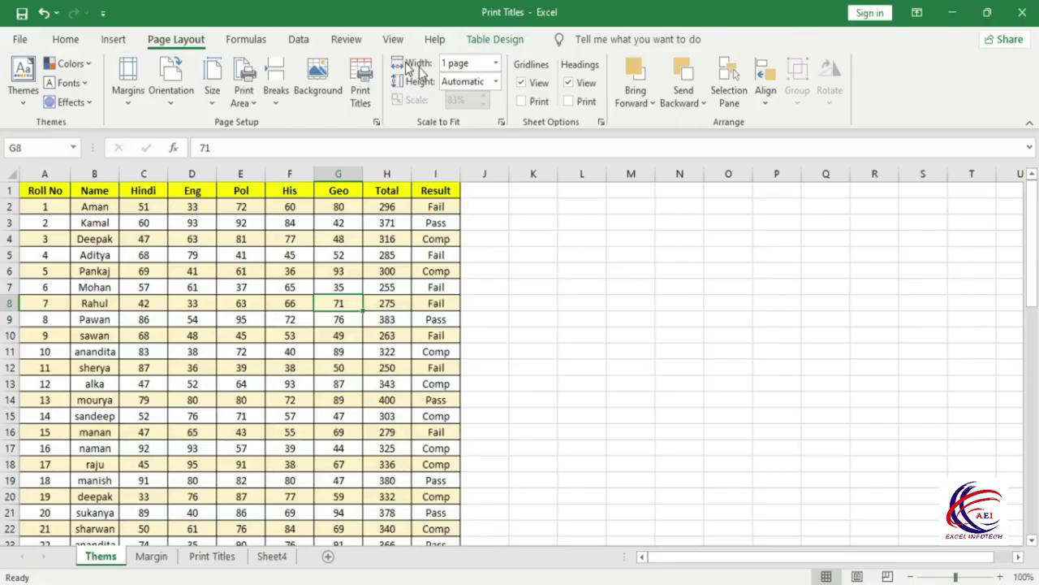
- Set the print area to $A$1:$I$19 by selecting A1:I19, then preview the page
left_click(357, 83)
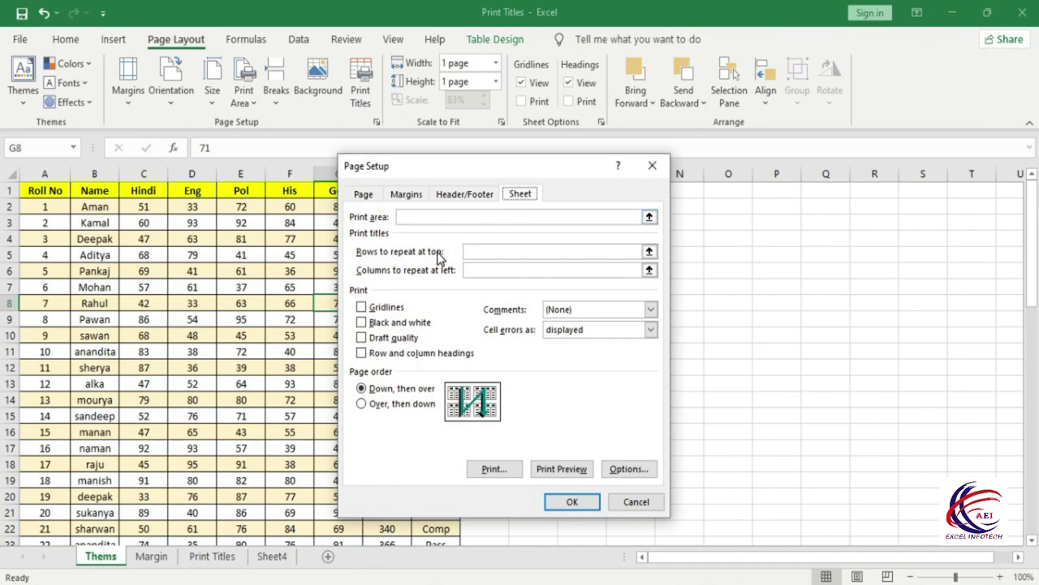
left_click_drag(463, 171, 659, 160)
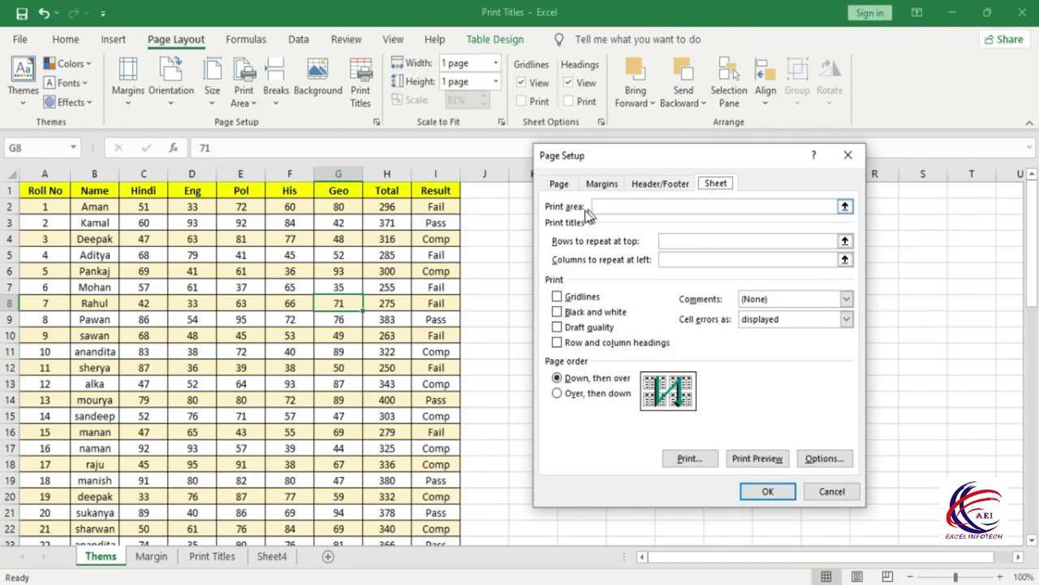
left_click(615, 212)
left_click(605, 207)
left_click_drag(33, 189, 422, 479)
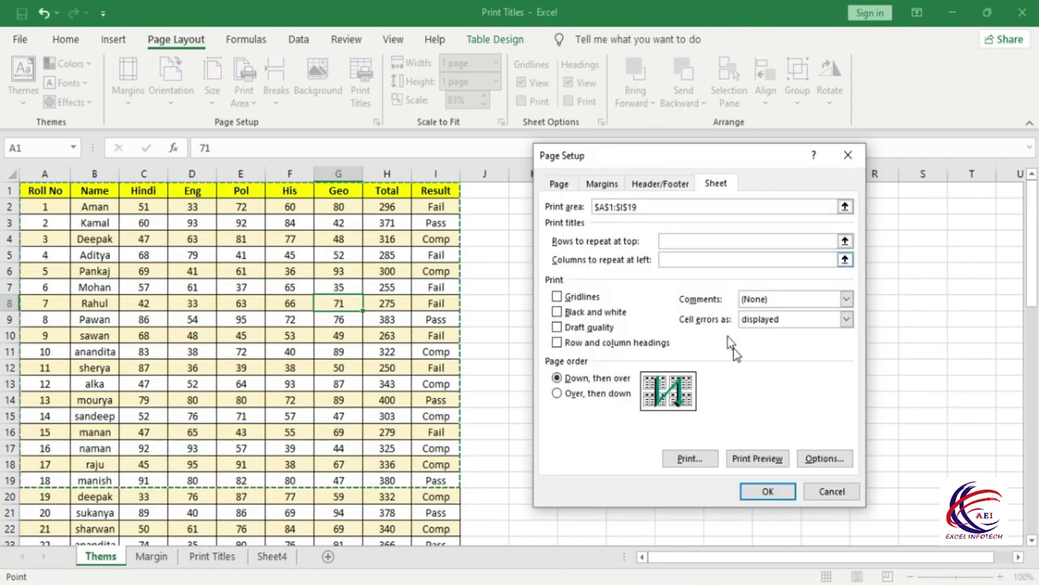
left_click(755, 458)
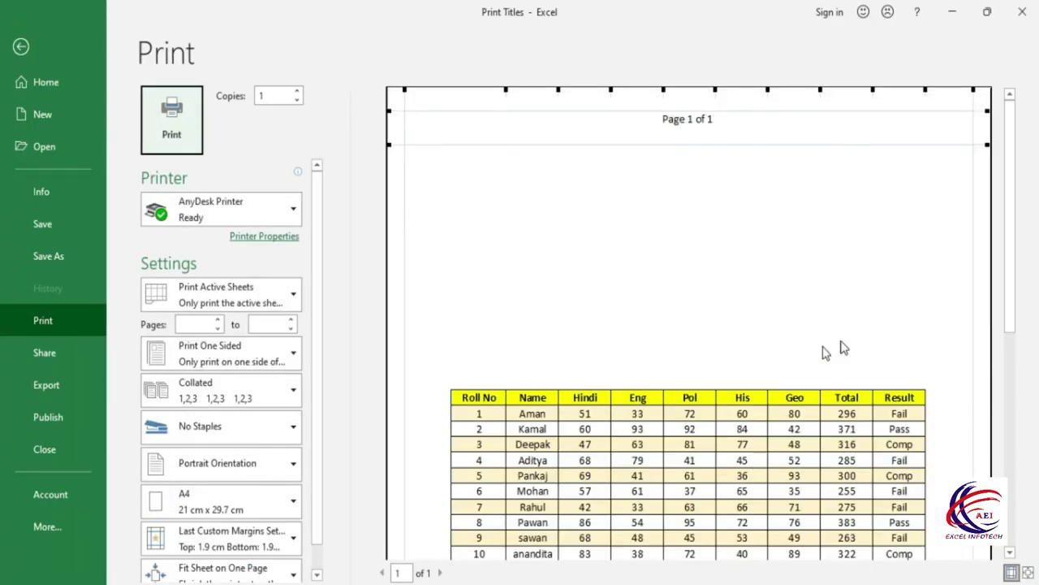
left_click_drag(1007, 225, 1020, 367)
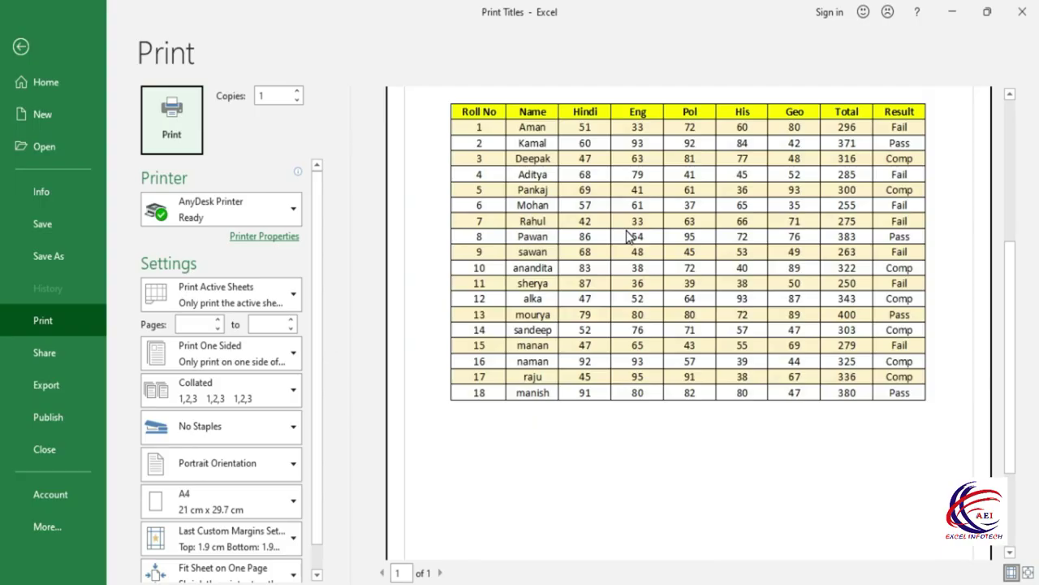
key("Escape")
left_click(582, 319)
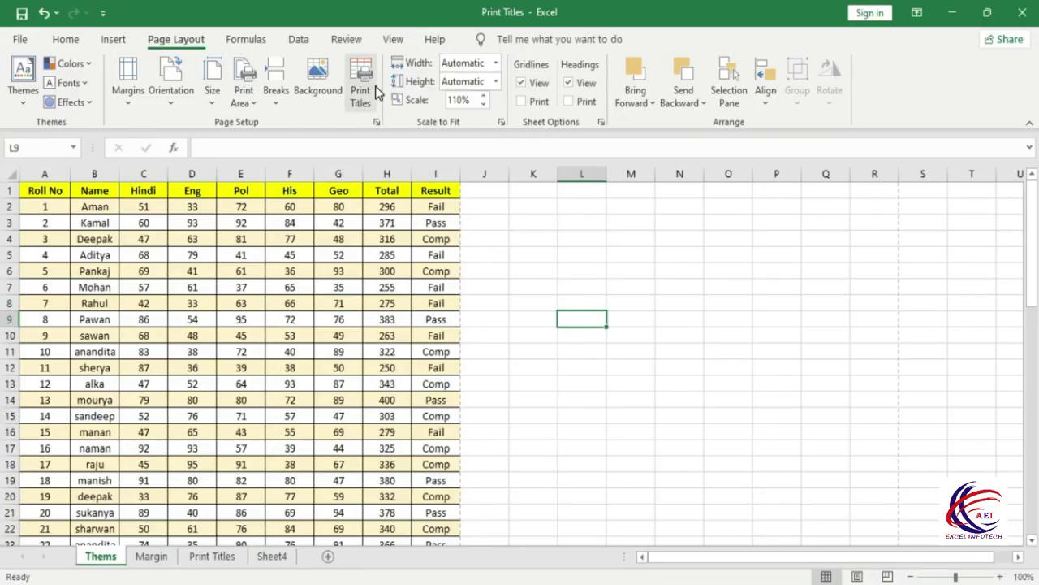
- Preview the printout and view page 2 of 2
left_click(362, 82)
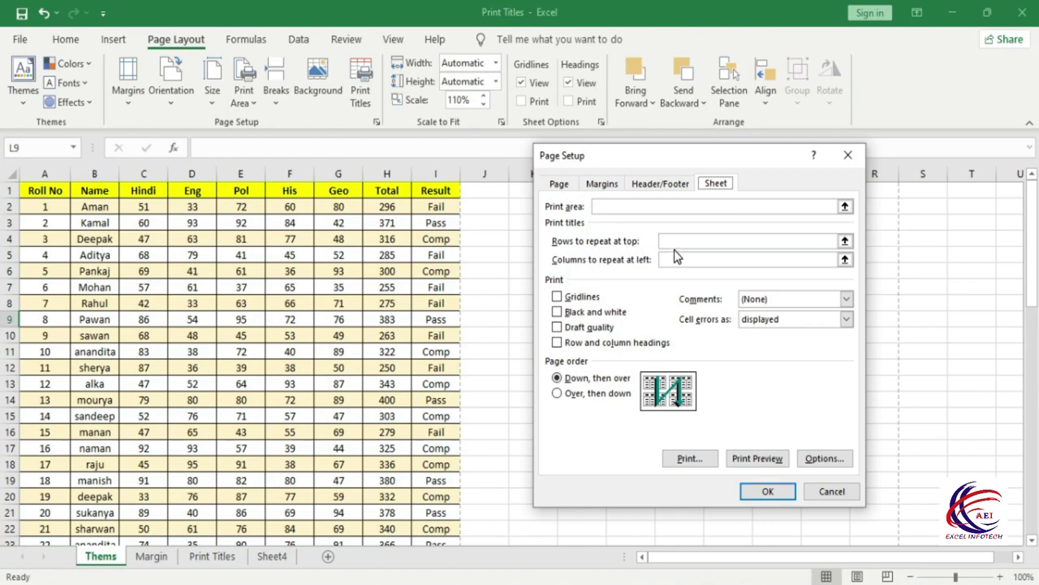
left_click(757, 459)
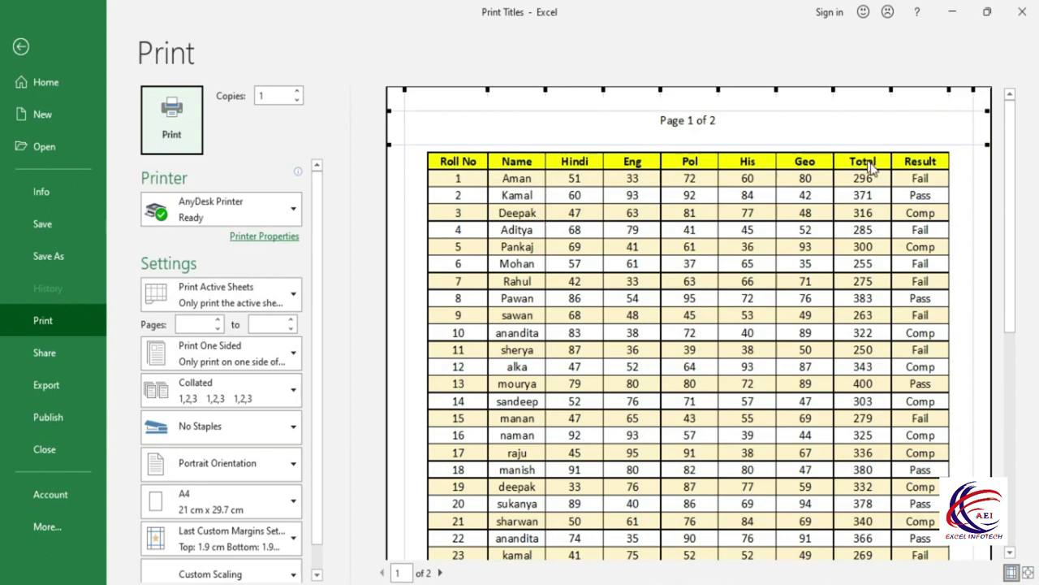
left_click(440, 573)
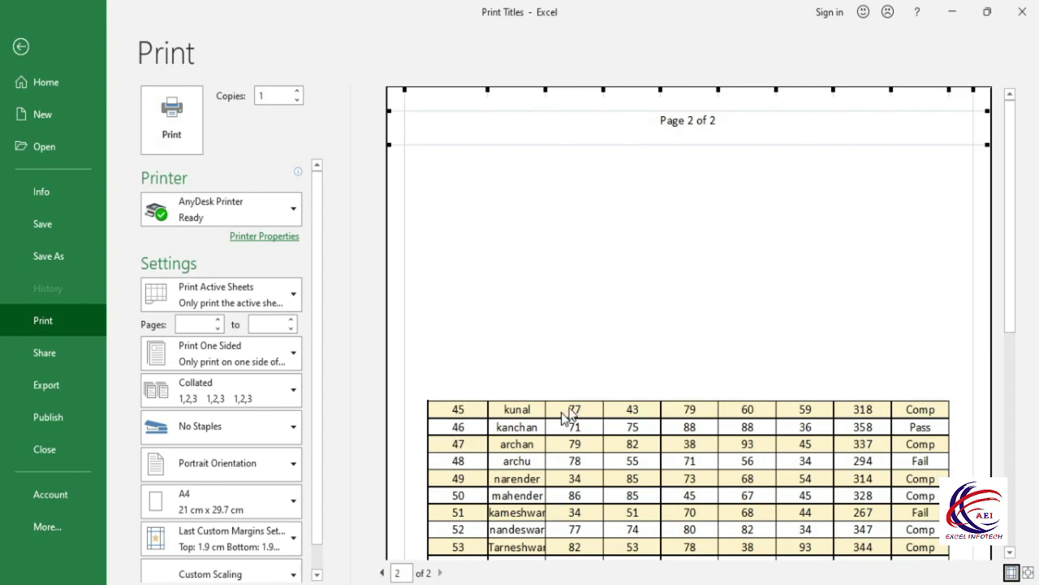
key("Escape")
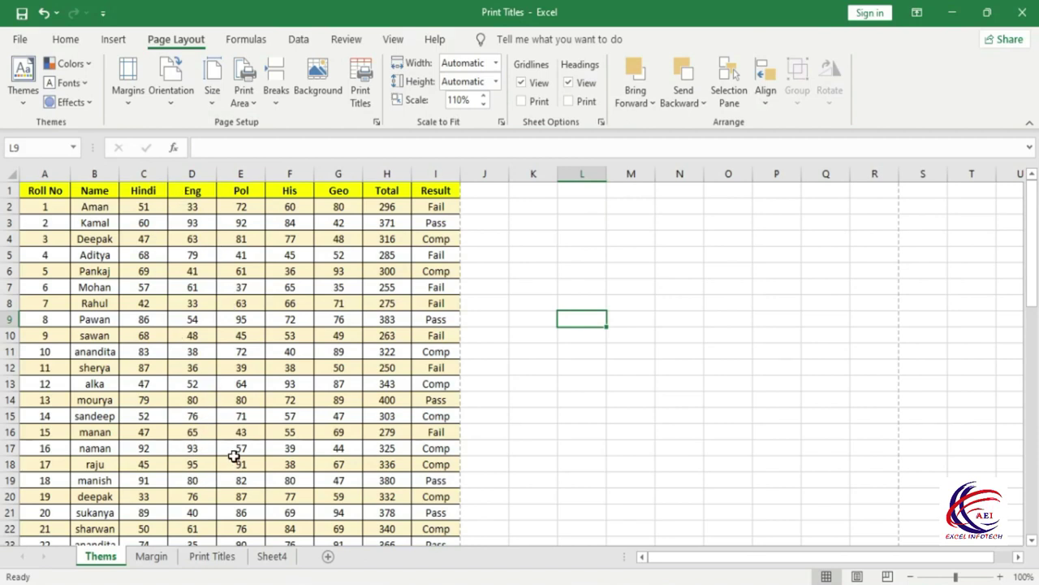
- Find the page break at row 45, selecting cells along that row, then reopen Page Setup
scroll(233, 456, "down", 5)
scroll(234, 456, "down", 5)
scroll(234, 456, "down", 4)
scroll(233, 455, "down", 1)
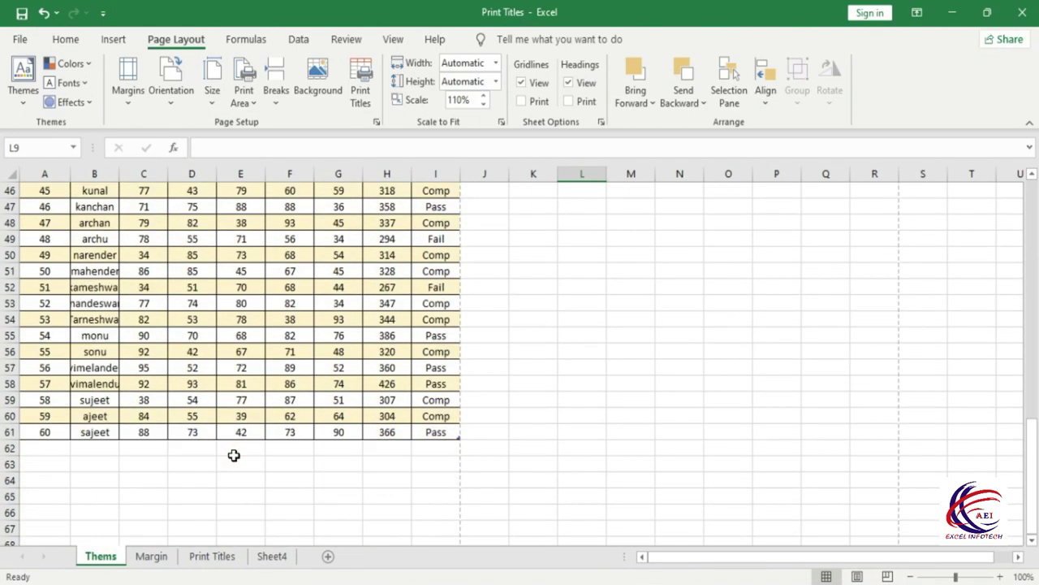
scroll(232, 454, "up", 3)
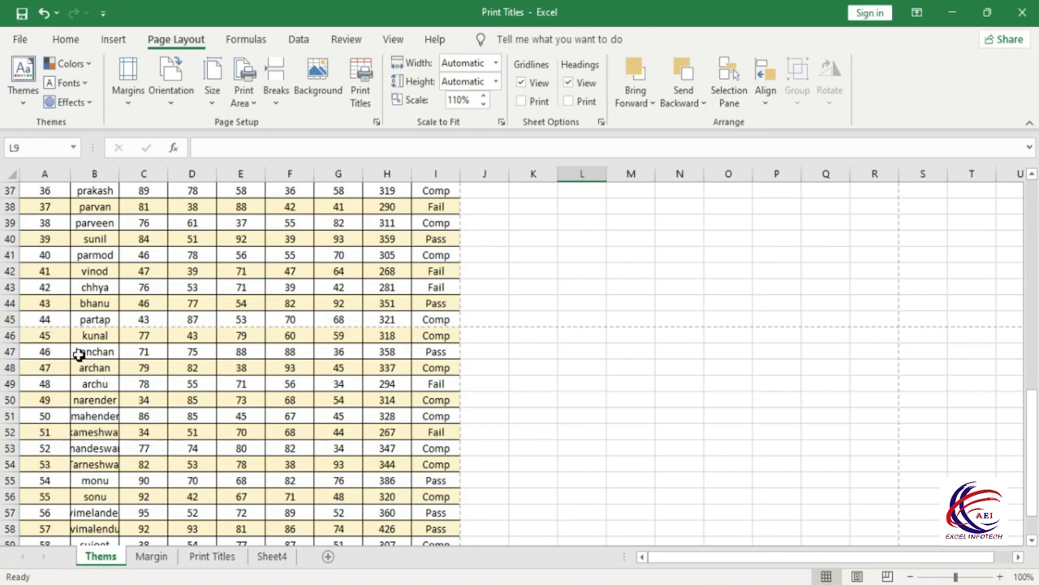
left_click(41, 319)
left_click(89, 323)
left_click(151, 323)
left_click(213, 321)
left_click(248, 322)
left_click(317, 322)
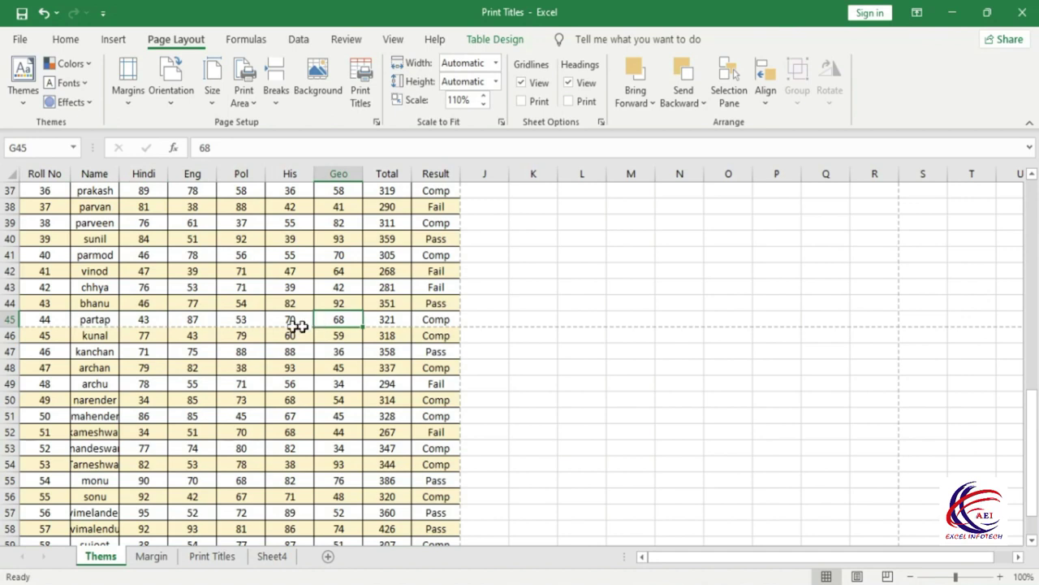
scroll(66, 317, "up", 3)
scroll(67, 317, "up", 8)
scroll(67, 317, "up", 1)
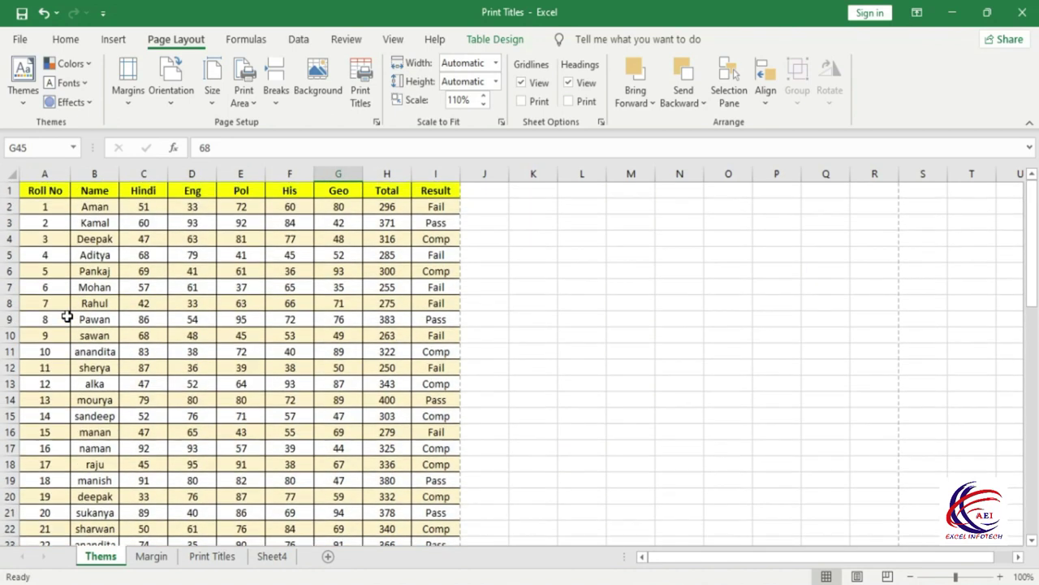
scroll(110, 523, "down", 5)
scroll(109, 523, "down", 5)
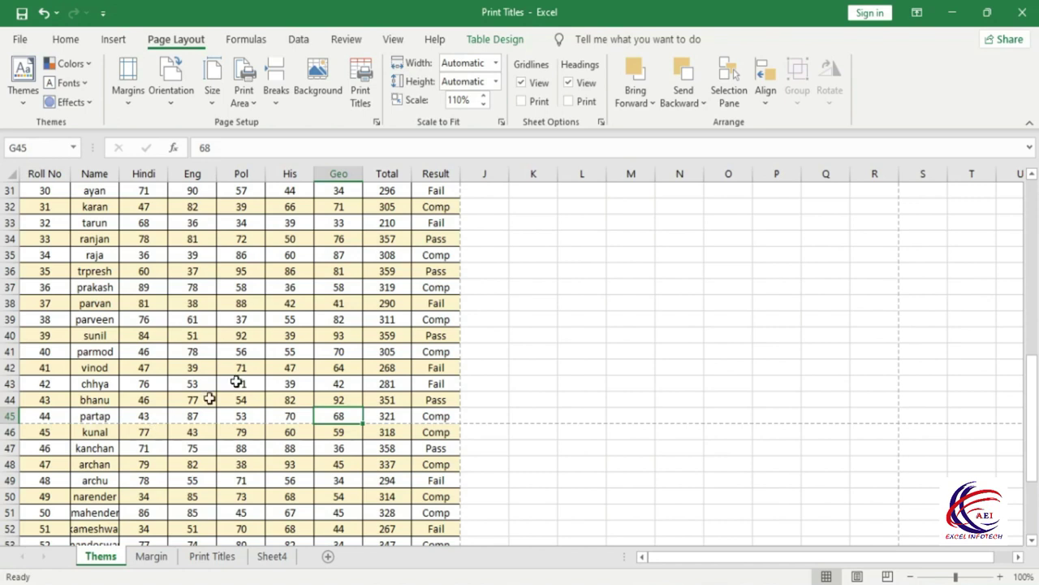
left_click(354, 108)
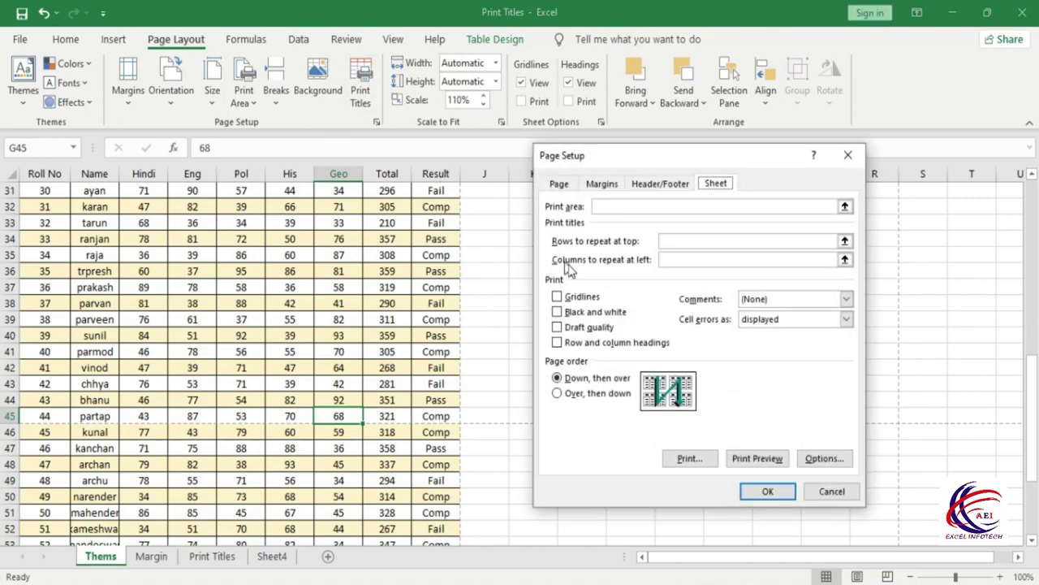
- Set row 1 ($1:$1) as the rows to repeat at top and check page 2 in preview
left_click(672, 241)
scroll(181, 263, "up", 5)
scroll(180, 263, "up", 5)
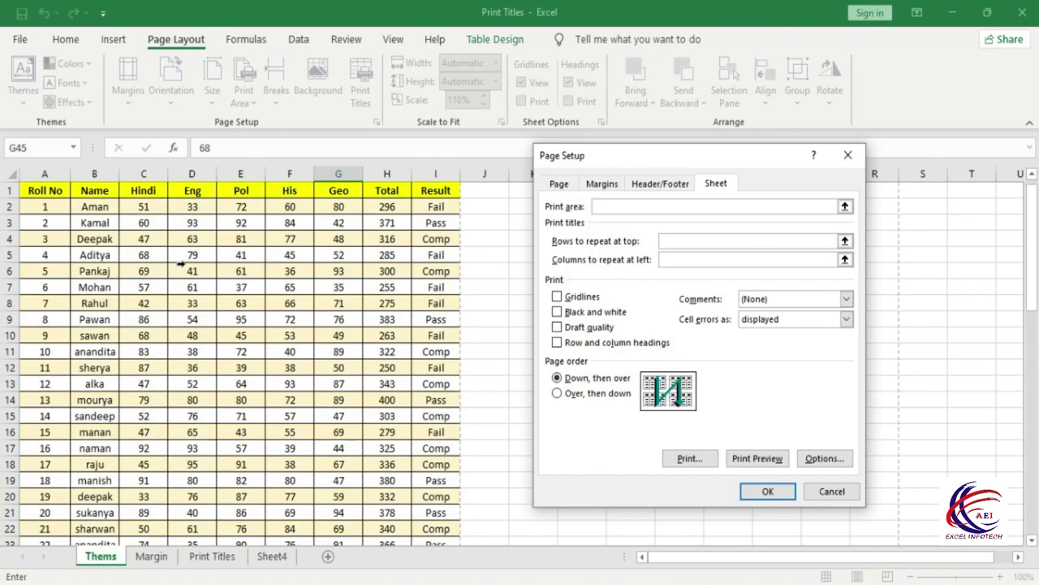
left_click(12, 190)
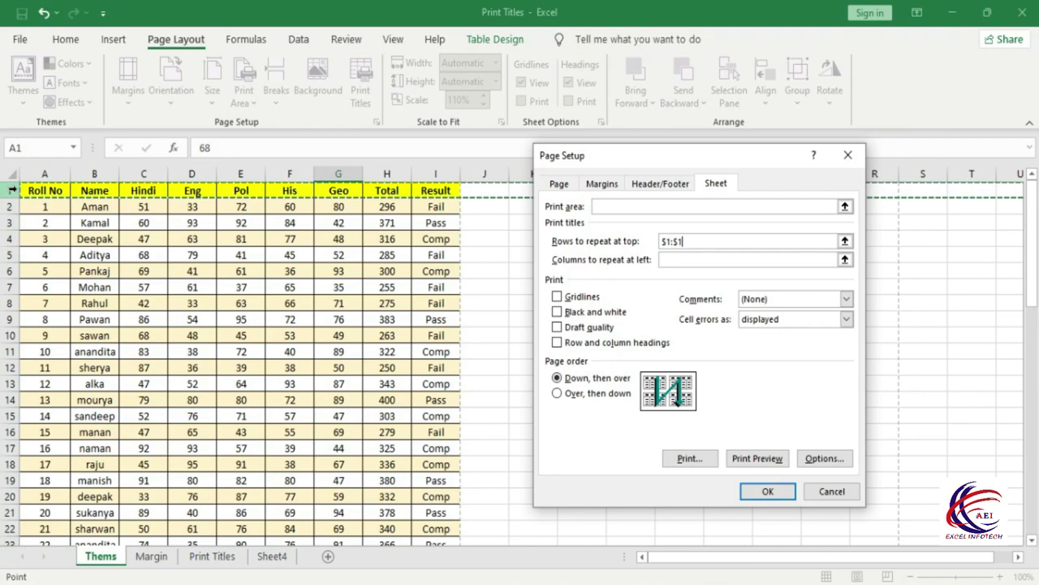
left_click(757, 458)
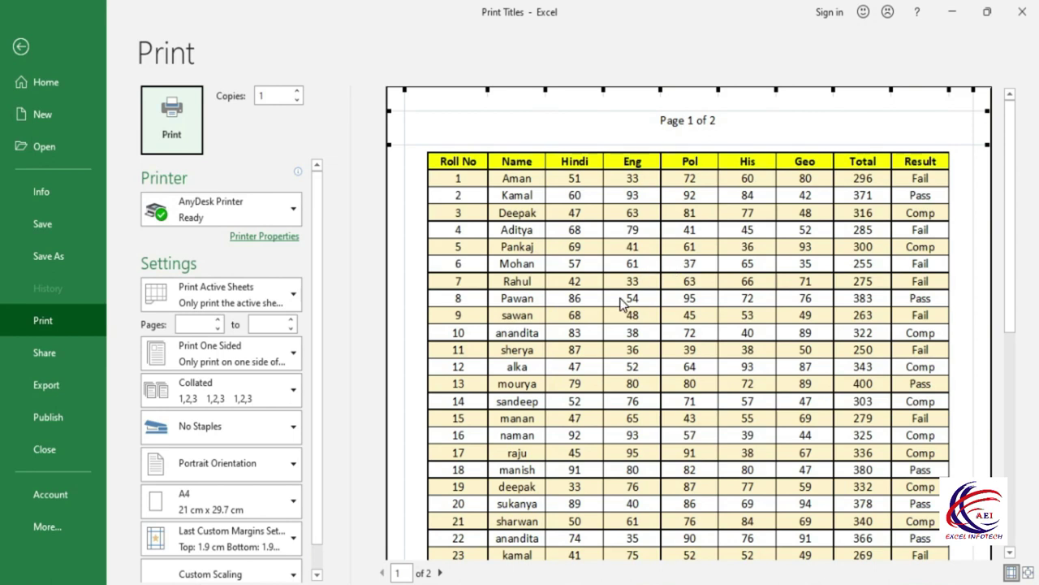
left_click(440, 572)
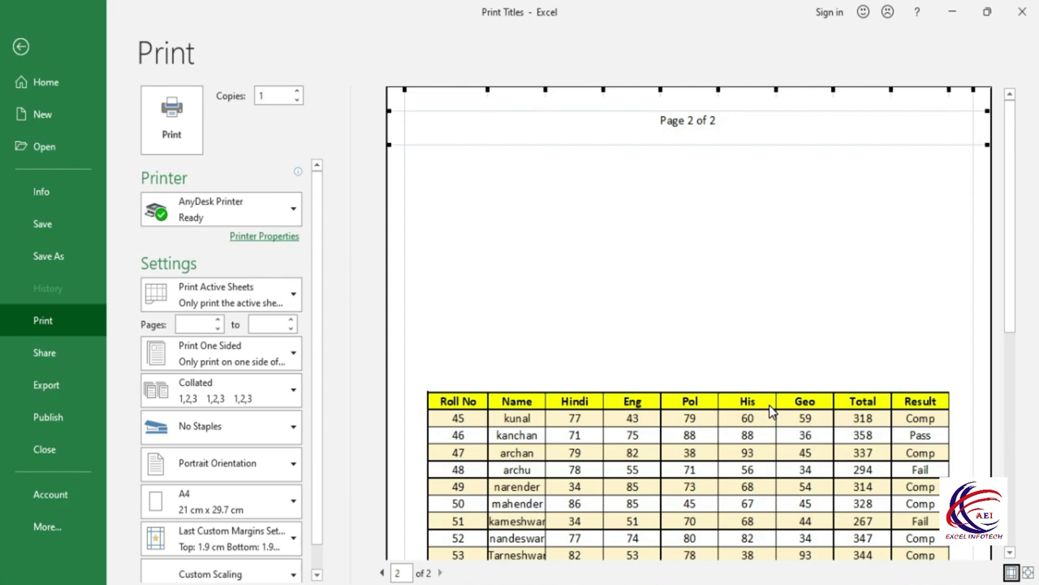
key("Escape")
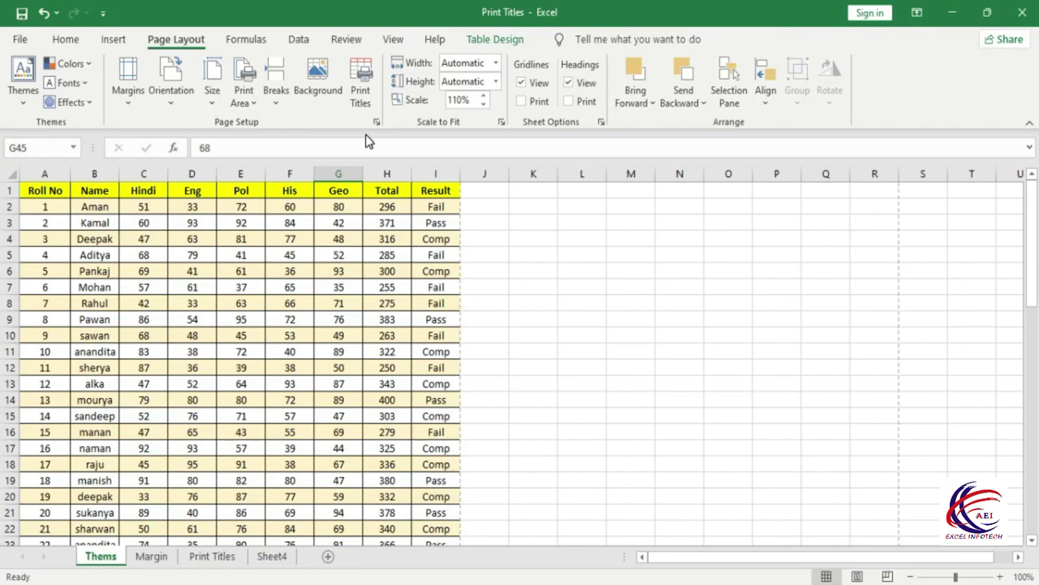
- Review the repeat-rows and repeat-columns settings, then close Page Setup without changes
left_click(361, 89)
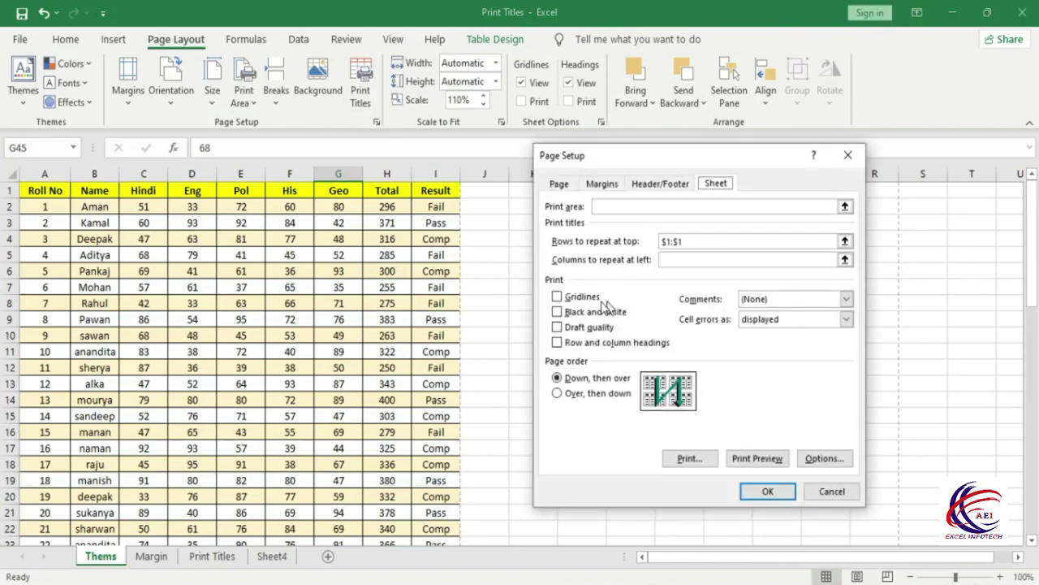
left_click(663, 260)
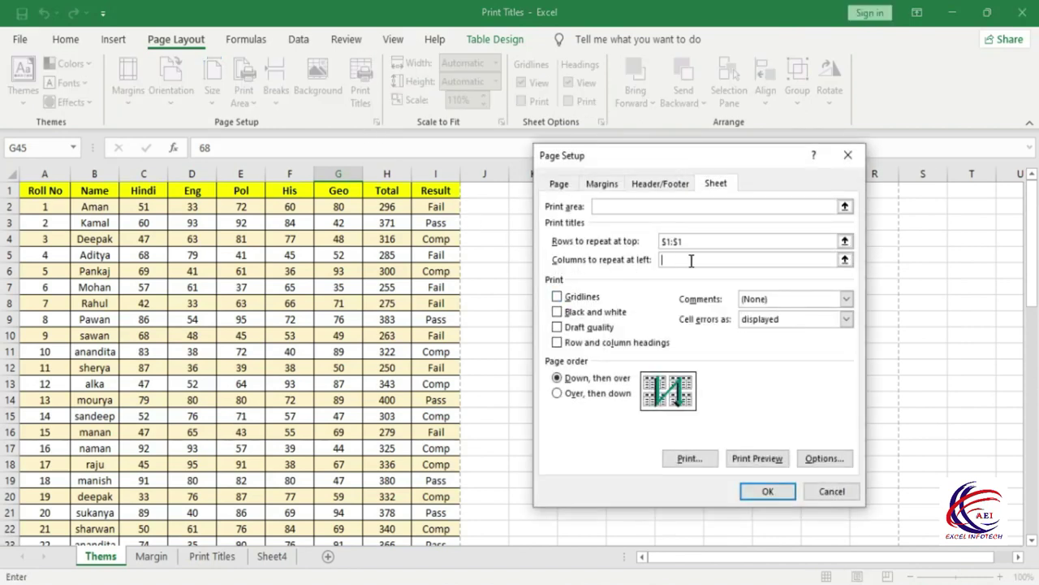
left_click(693, 241)
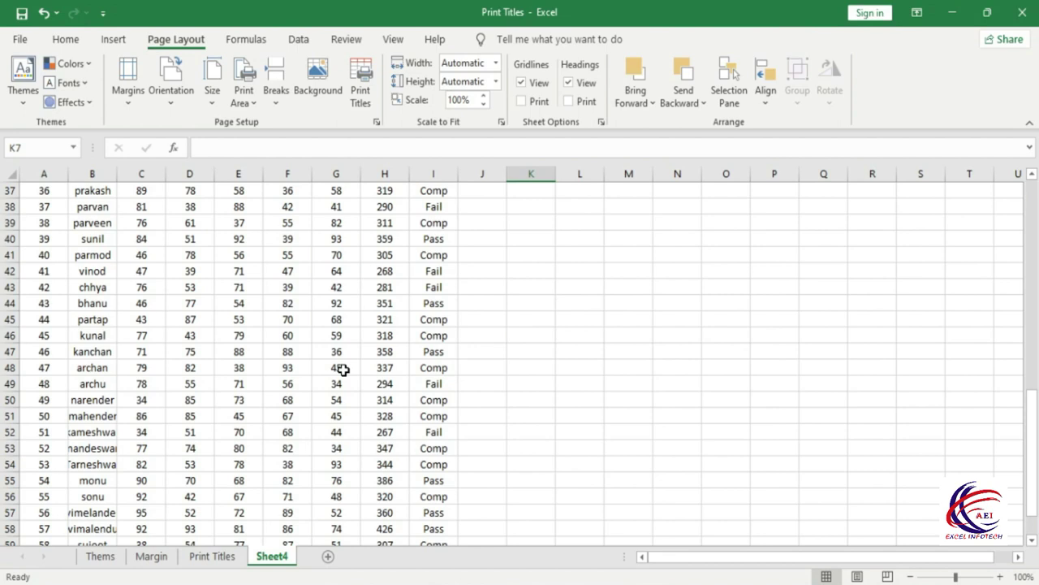
left_click(361, 85)
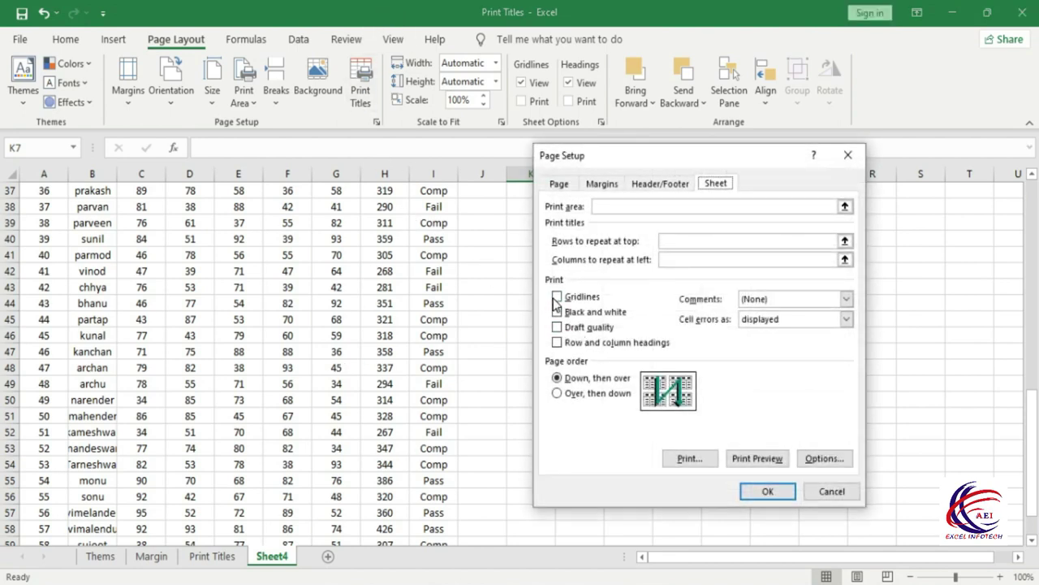
left_click(830, 491)
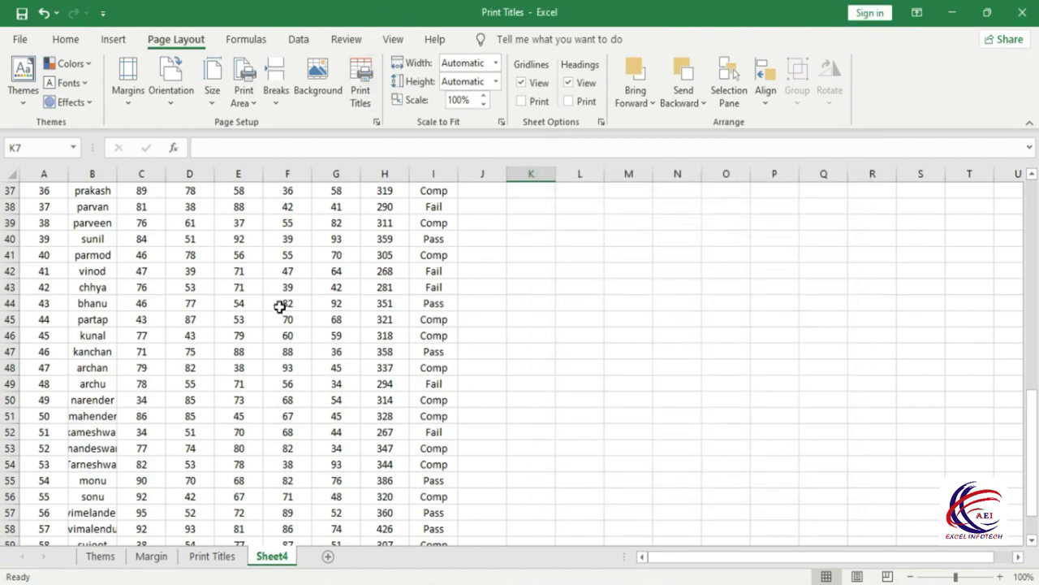
scroll(280, 306, "up", 5)
scroll(281, 306, "up", 5)
scroll(281, 306, "up", 2)
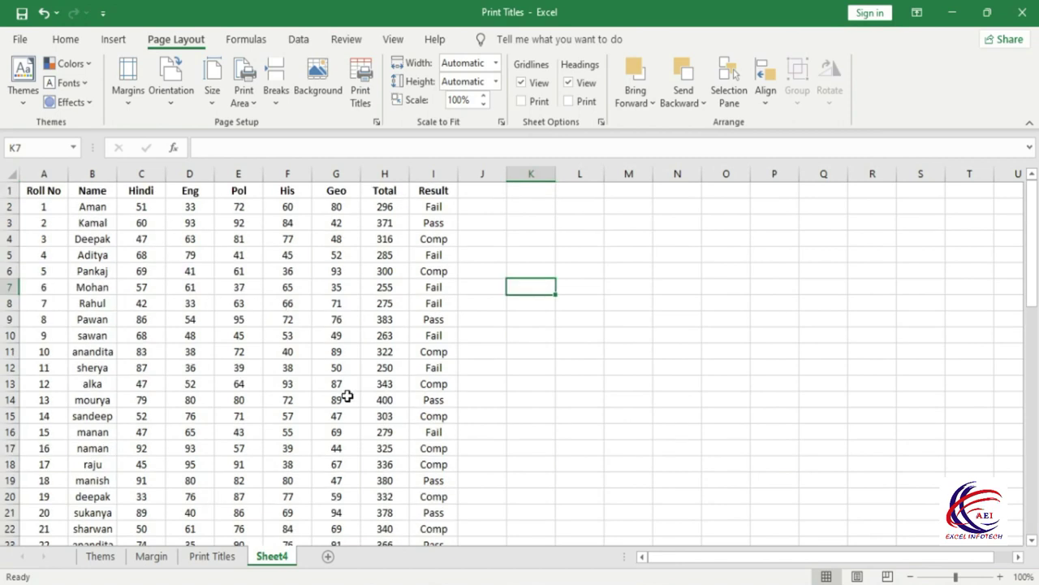
- Turn on gridline printing for Sheet4 and check it in the print preview
left_click(360, 85)
left_click(557, 295)
left_click(758, 458)
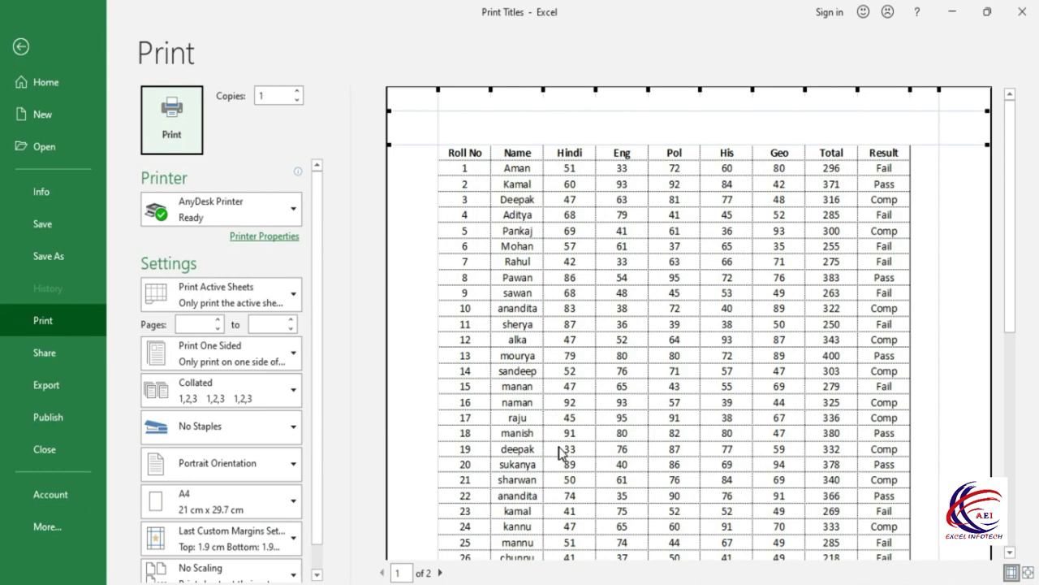
left_click_drag(1012, 233, 1014, 412)
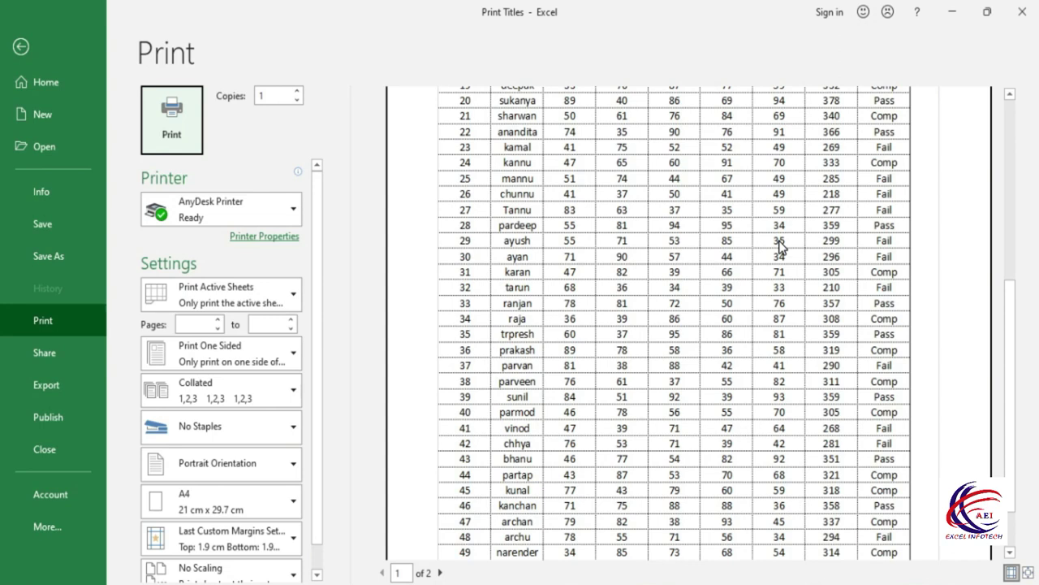
key("Escape")
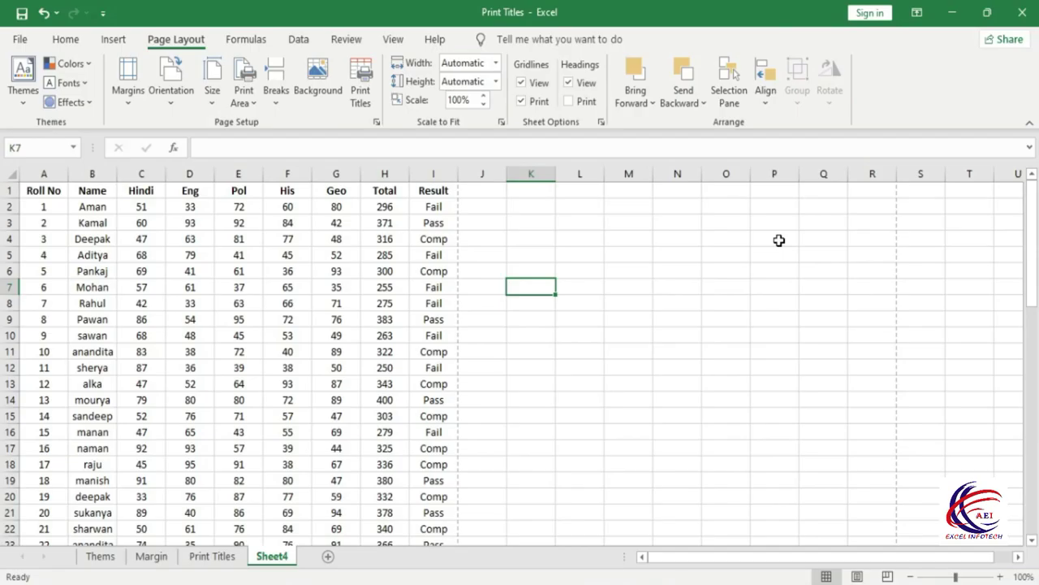
left_click(360, 89)
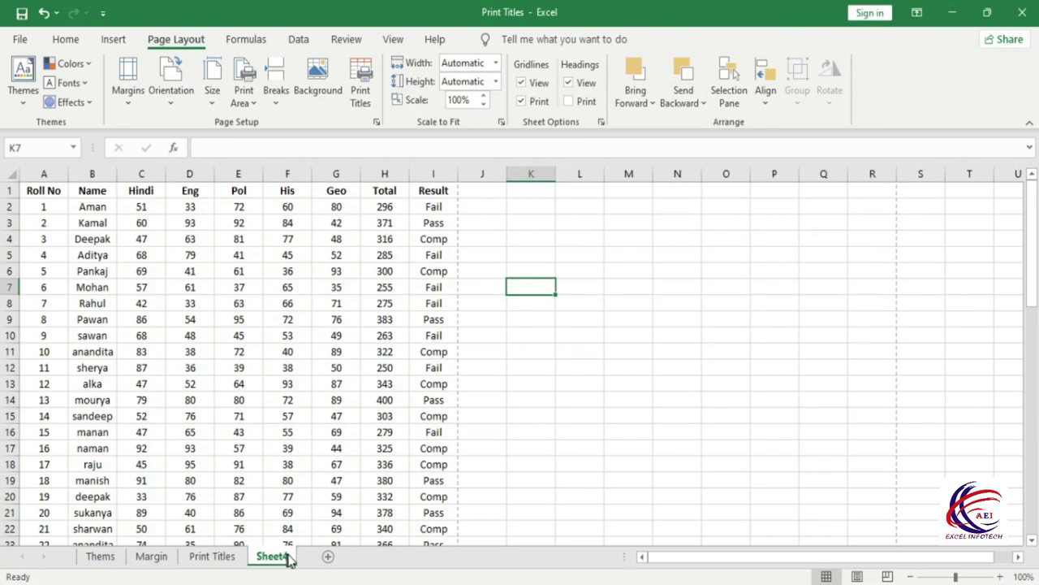
- Switch to the Thems sheet, enable Black and white printing, and preview it
left_click(100, 557)
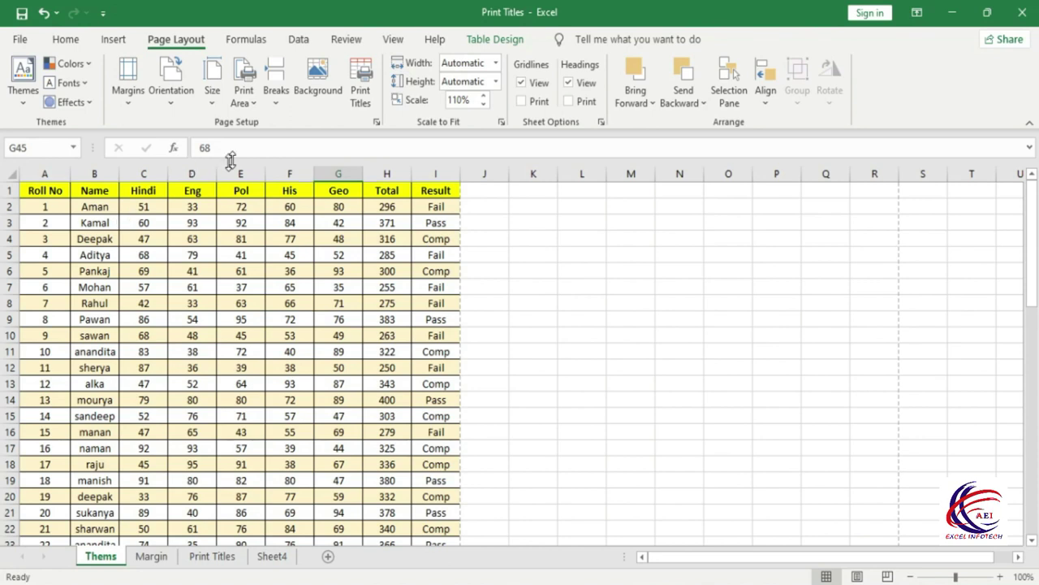
left_click(363, 94)
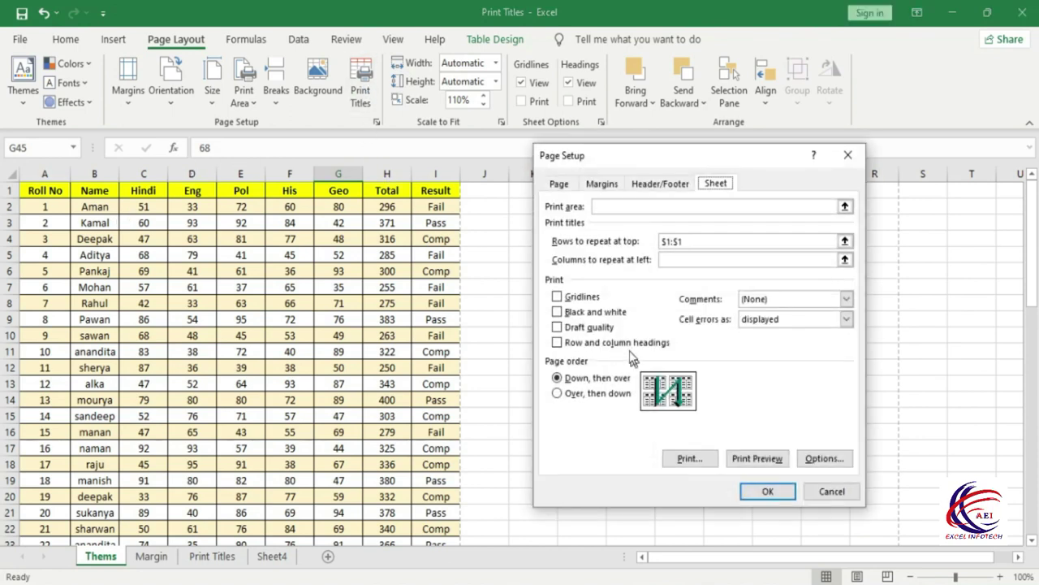
left_click(592, 323)
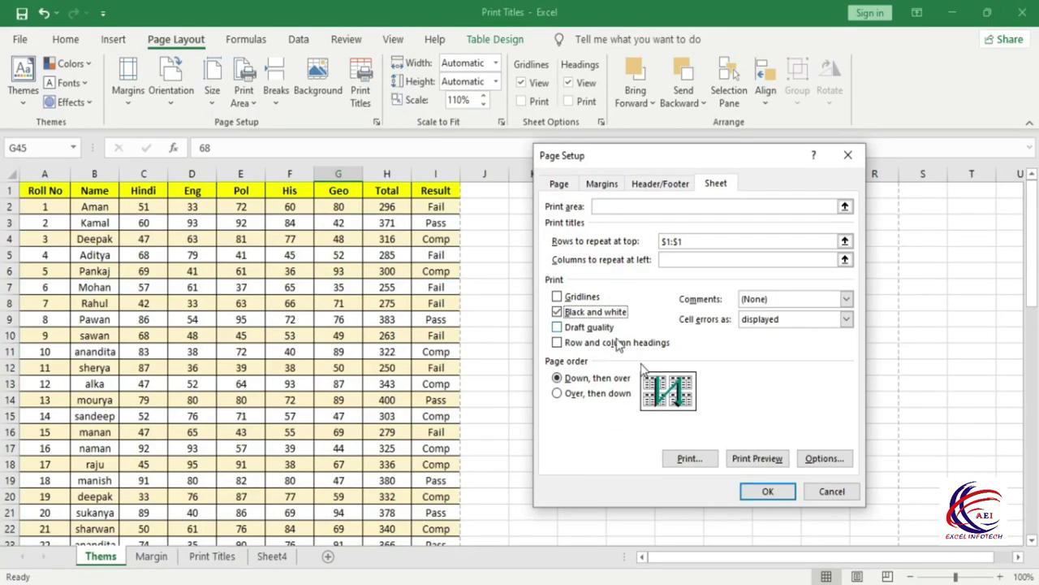
left_click(758, 458)
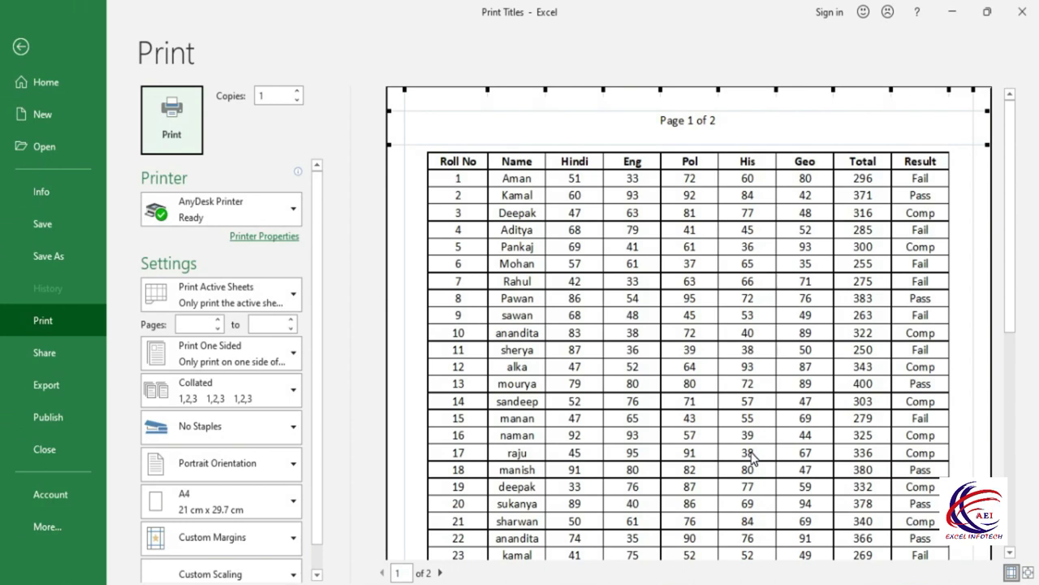
- Replace Black and white with Draft quality printing on Thems and check the preview
key("Escape")
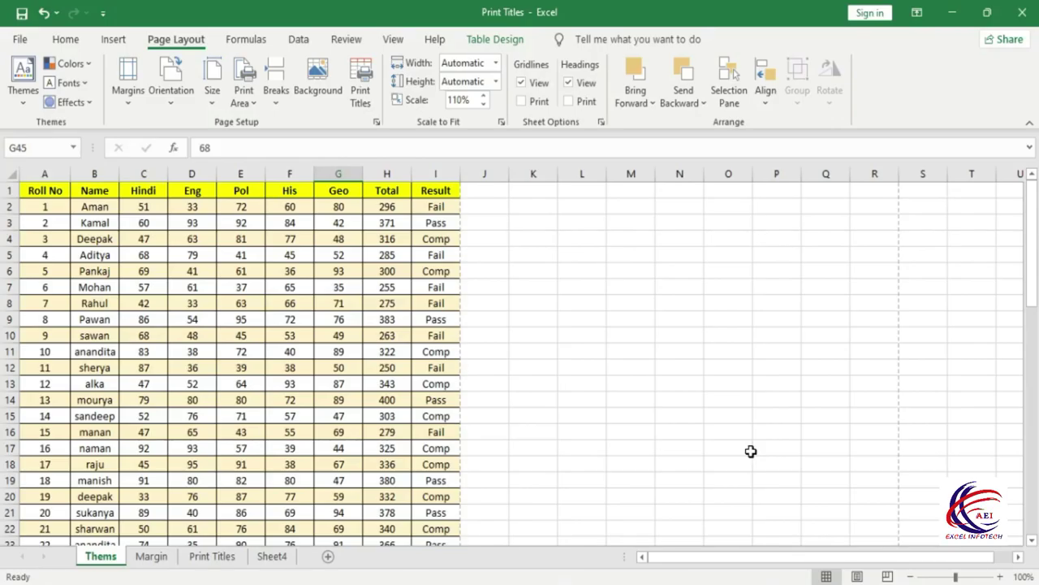
left_click(362, 86)
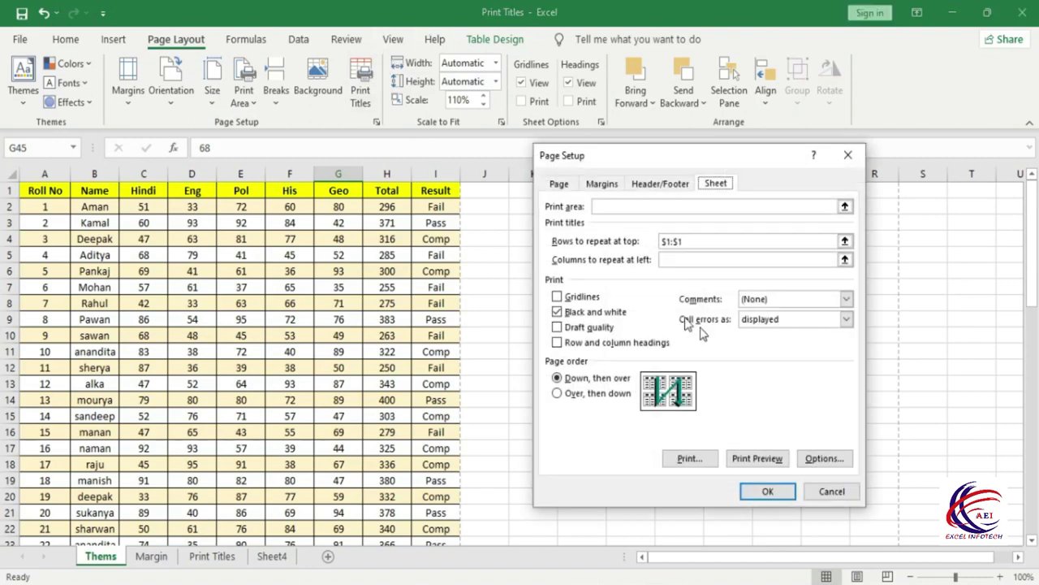
left_click(565, 313)
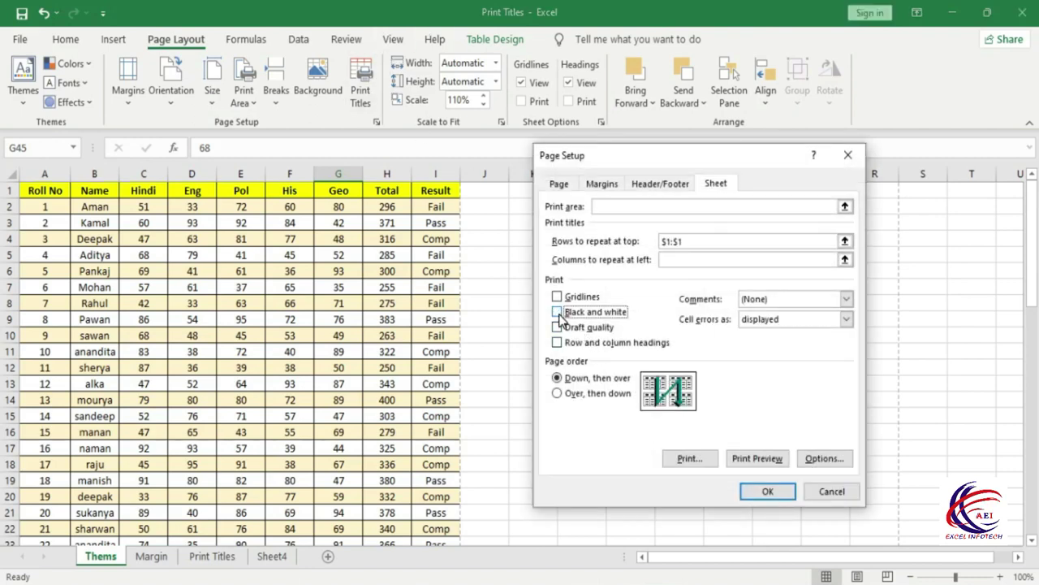
left_click(566, 333)
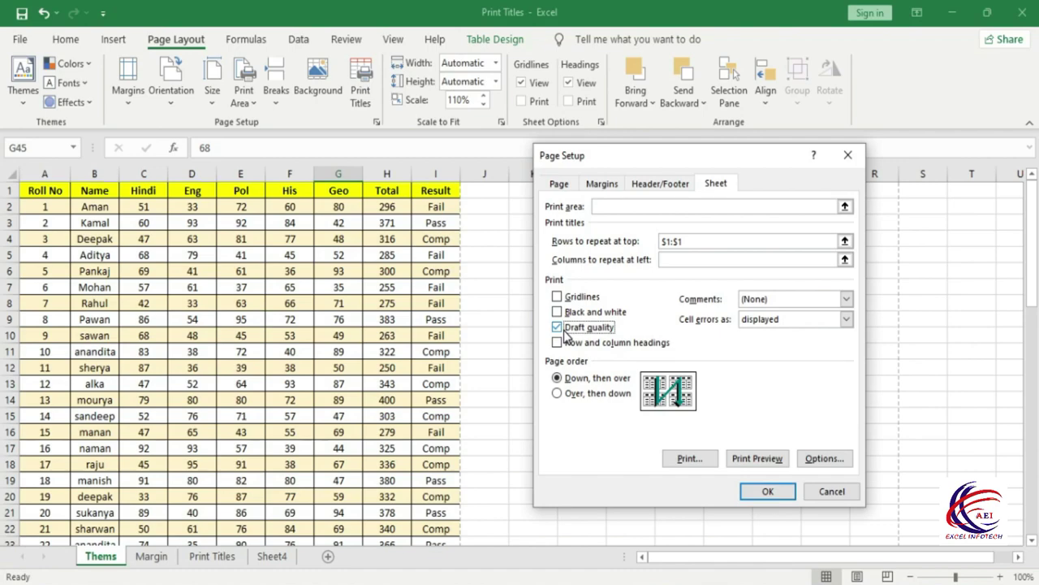
left_click(751, 458)
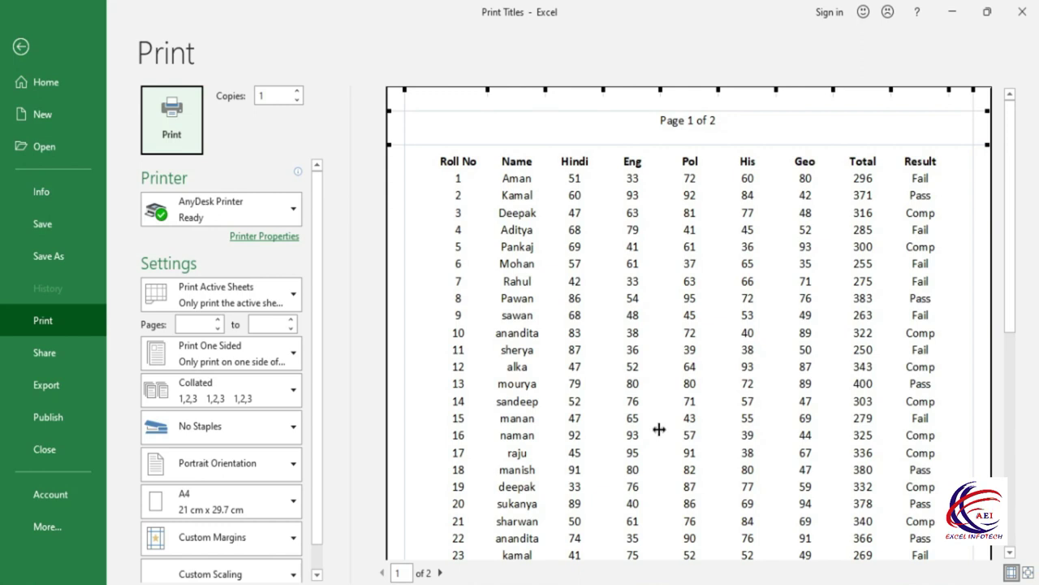
key("Escape")
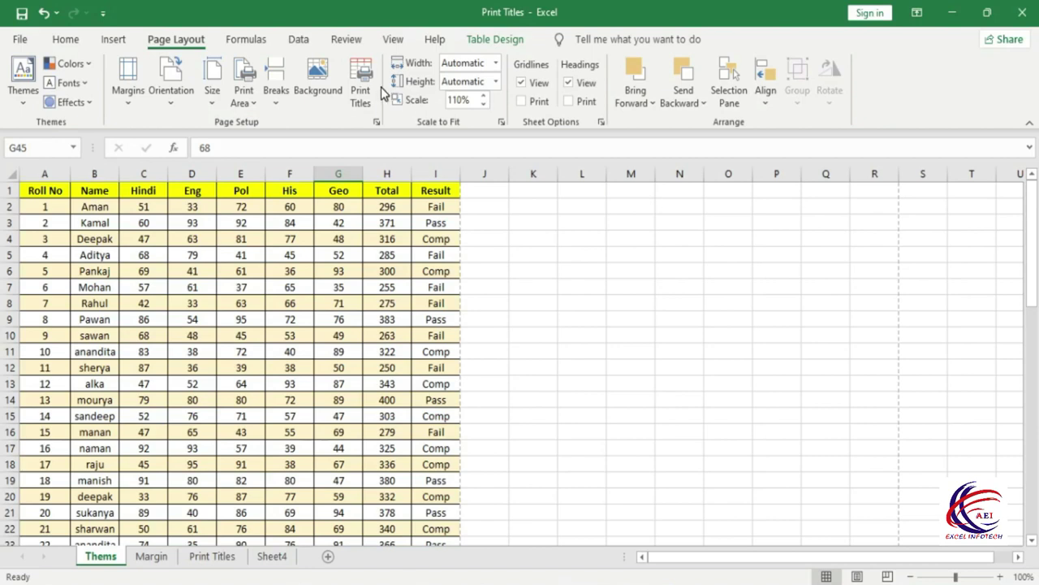
- Make the Thems sheet print row and column headings with draft quality off, then check the print preview
left_click(361, 89)
left_click(586, 345)
left_click(590, 328)
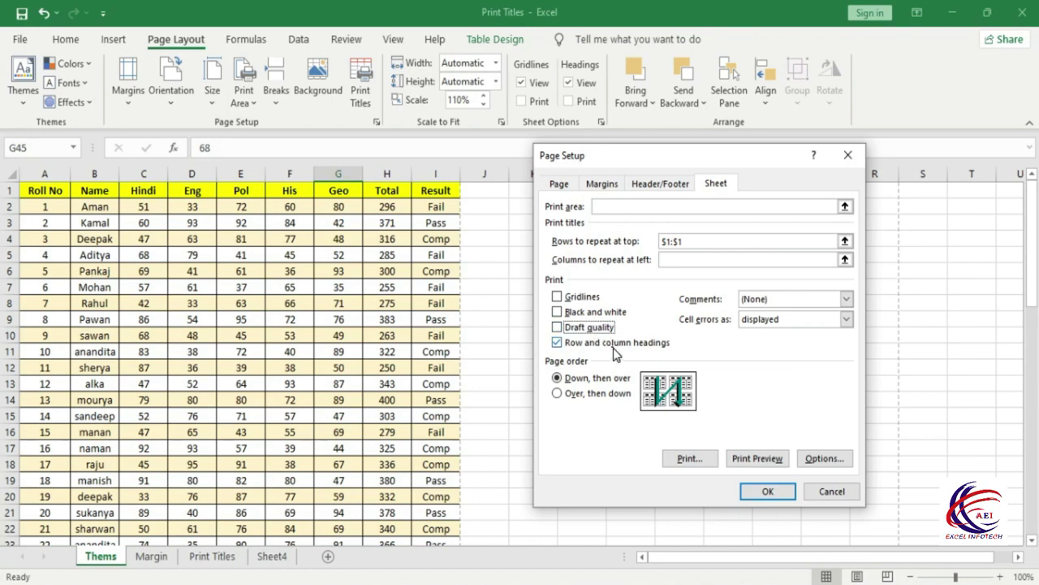
left_click(757, 458)
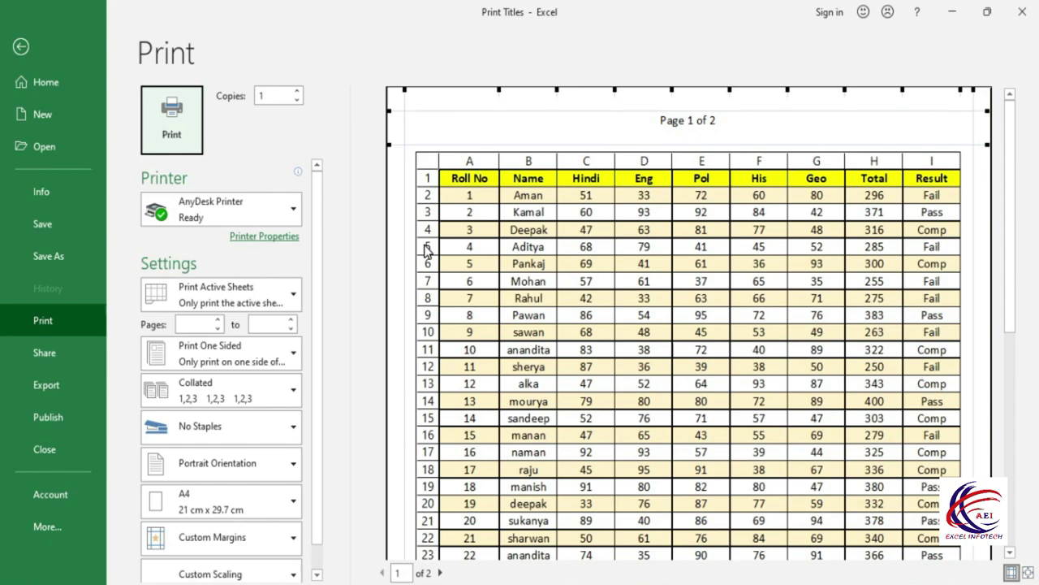
key("Escape")
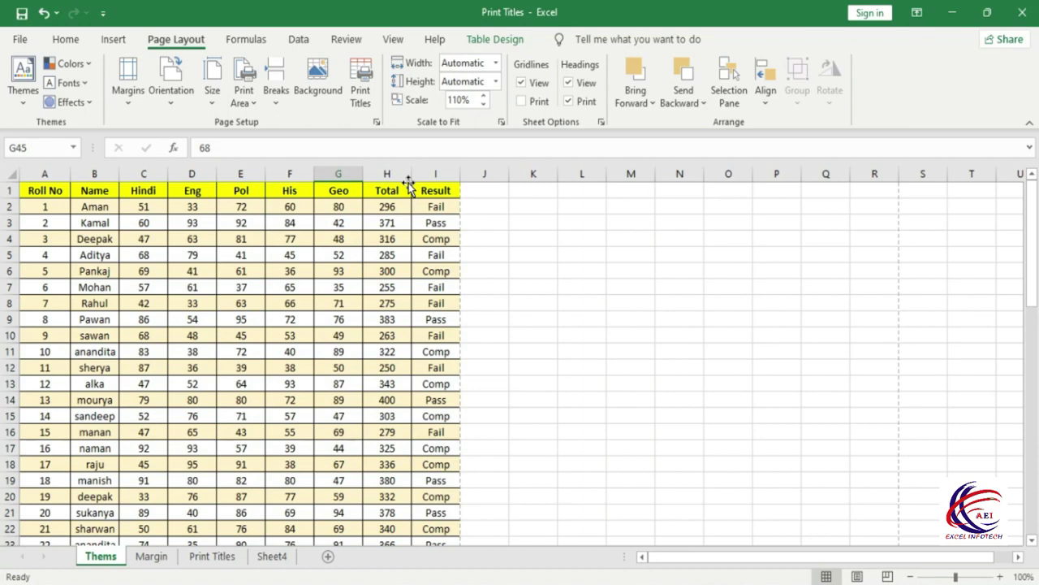
key("ctrl+Page_Down")
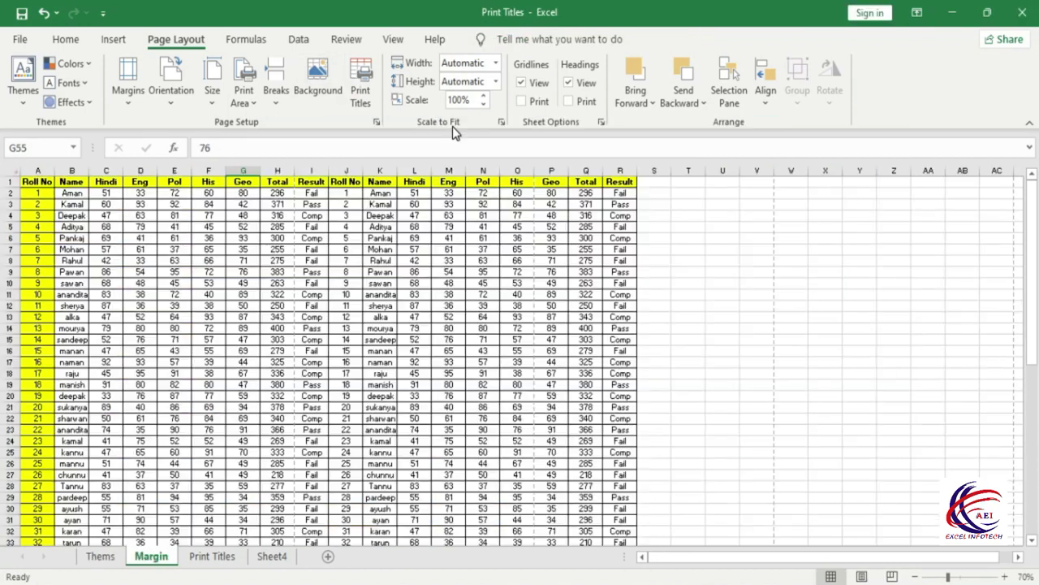
left_click(362, 90)
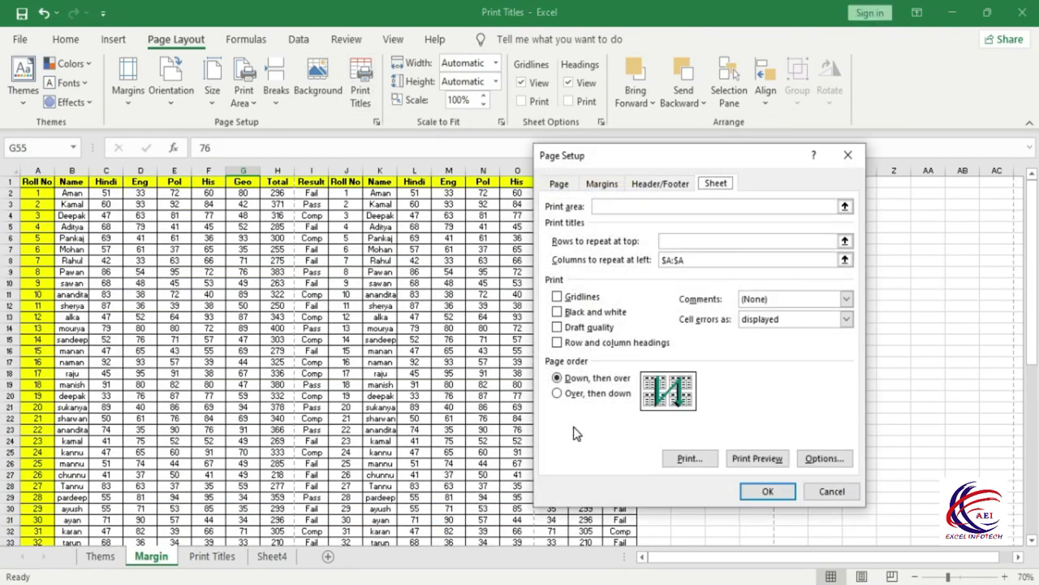
mouse_move(626, 155)
left_mouse_down()
mouse_move(429, 157)
mouse_move(690, 150)
left_mouse_up()
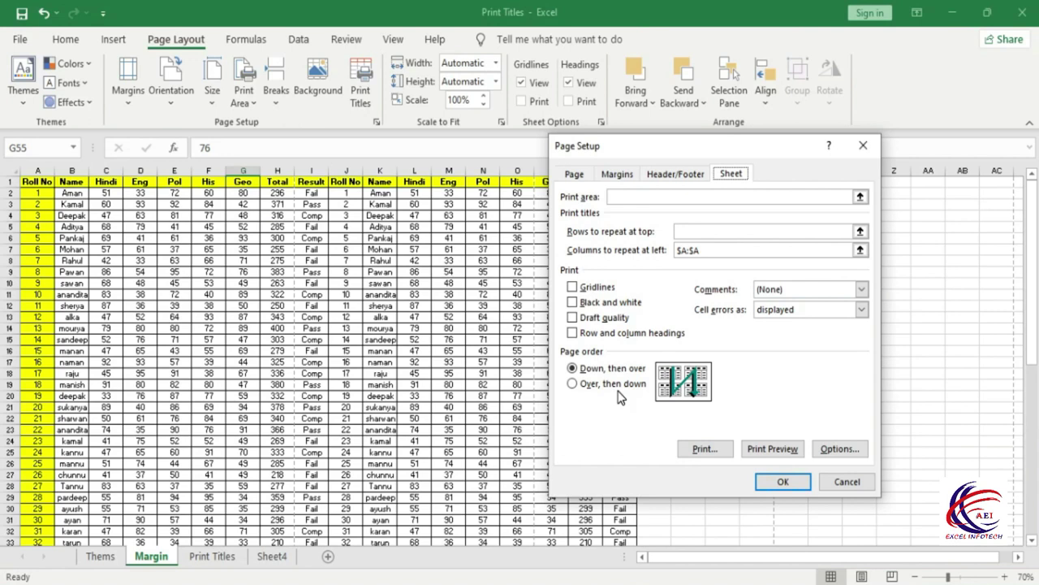
key("Return")
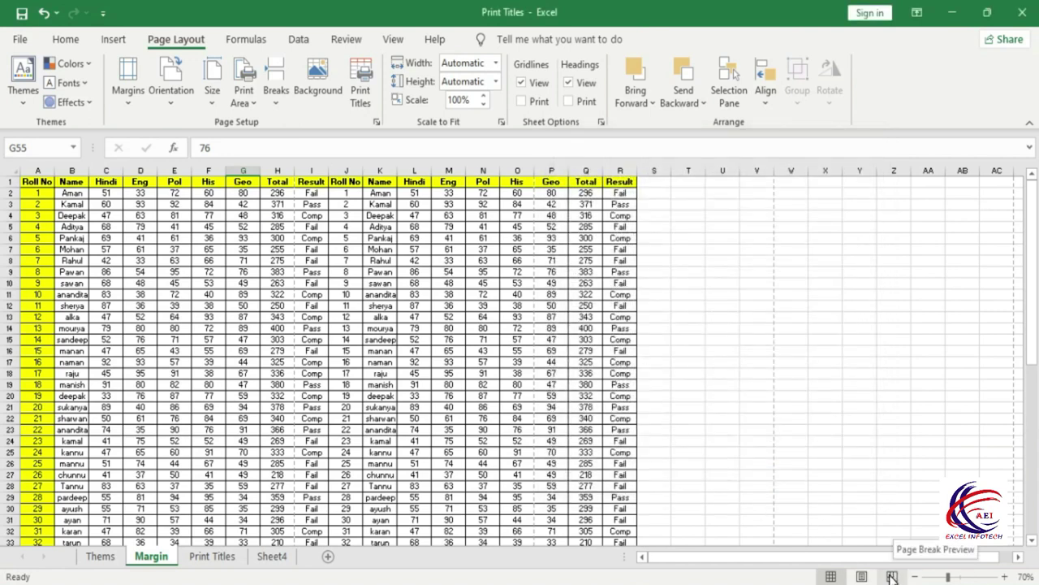
- Show the Margin sheet in Page Break Preview, zoomed to 100%
left_click(892, 577)
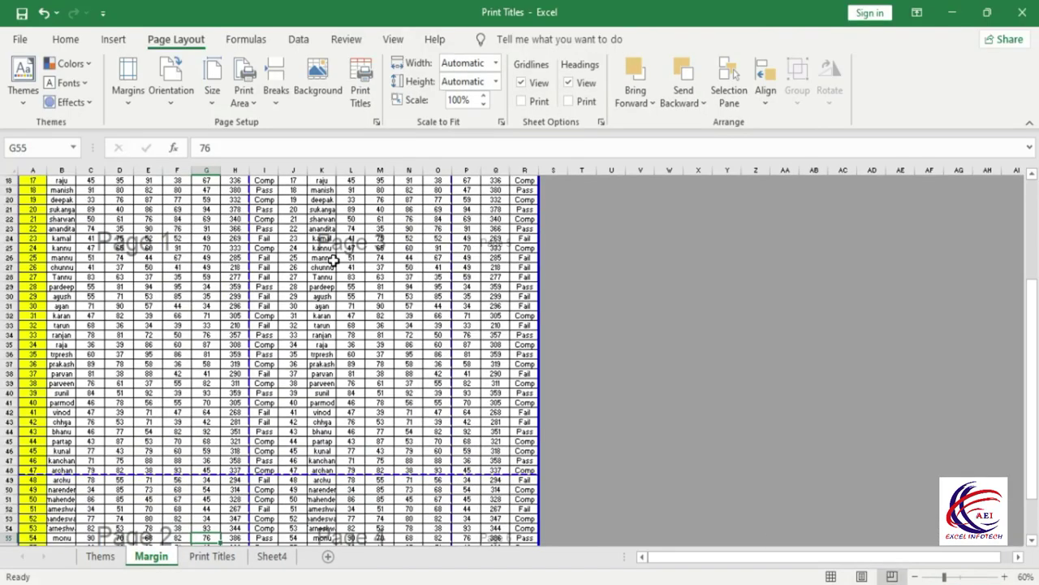
scroll(329, 261, "up", 4)
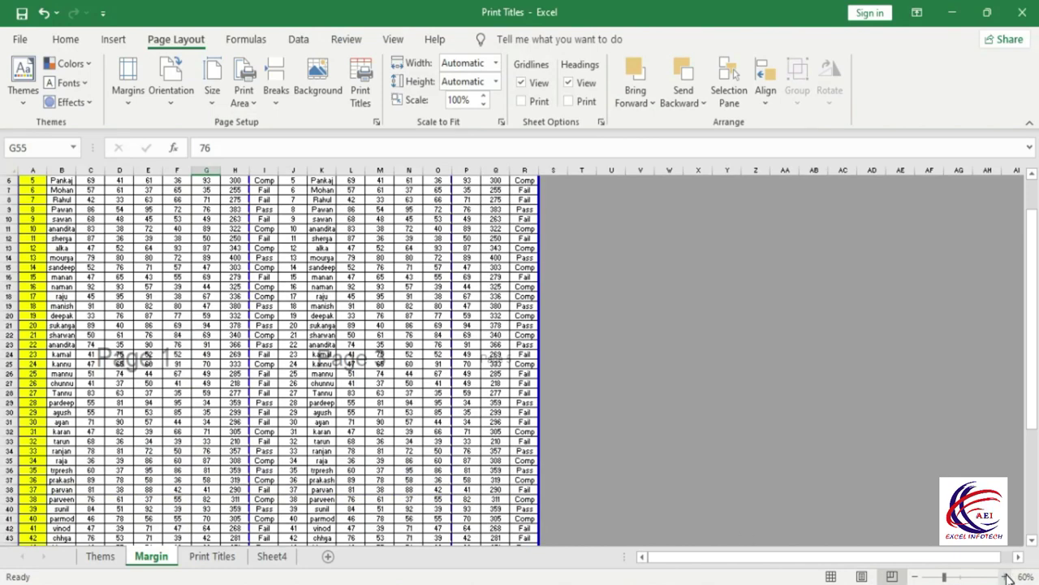
left_click(1006, 577)
left_click(1005, 577)
left_click(1005, 576)
left_click(1005, 576)
left_click(189, 350)
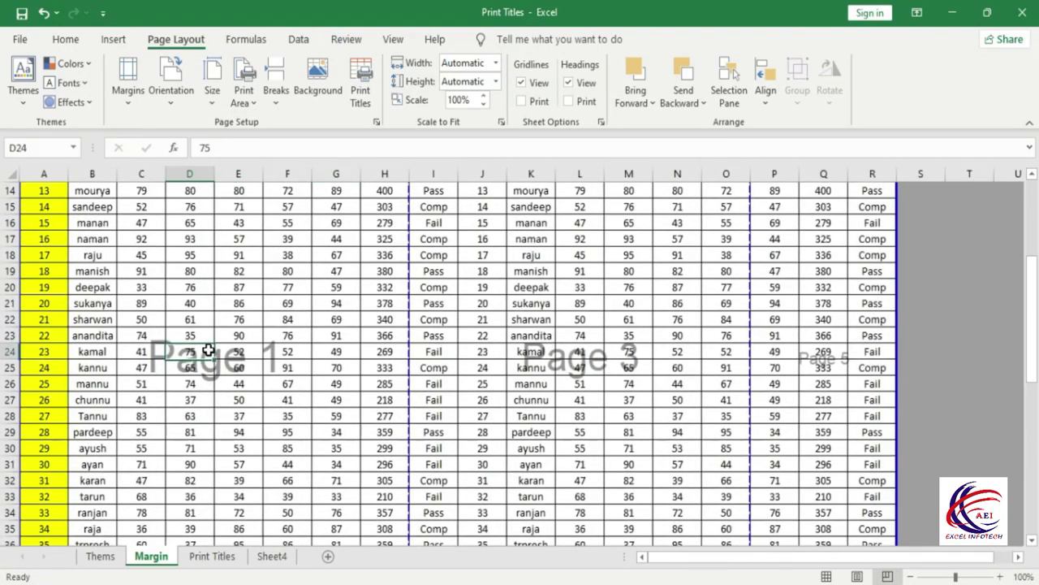
- Inspect cells L26 and Q25 on the upper pages, then E55, M56 and Q56 below
left_click(576, 381)
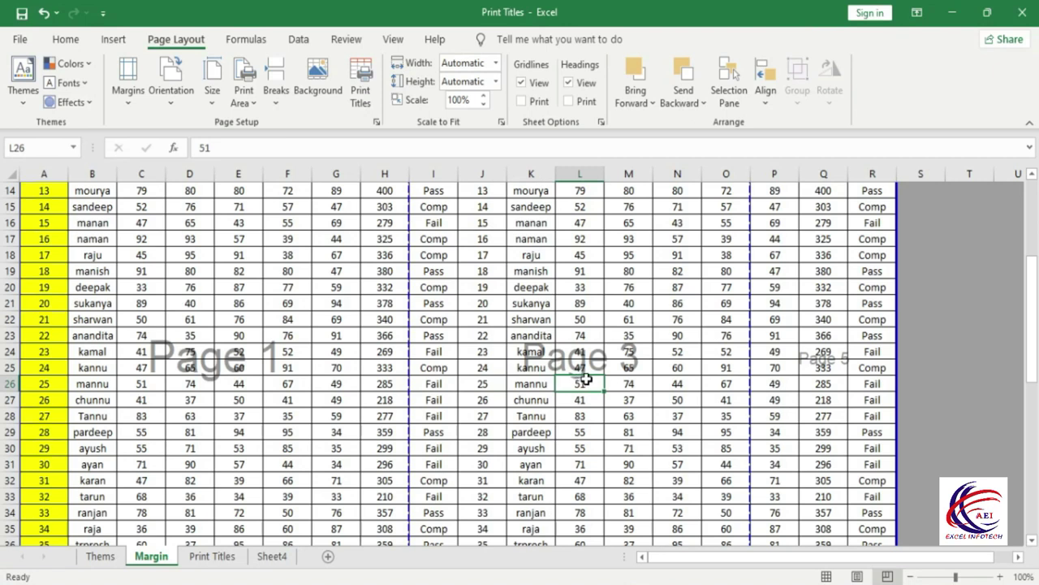
left_click(832, 367)
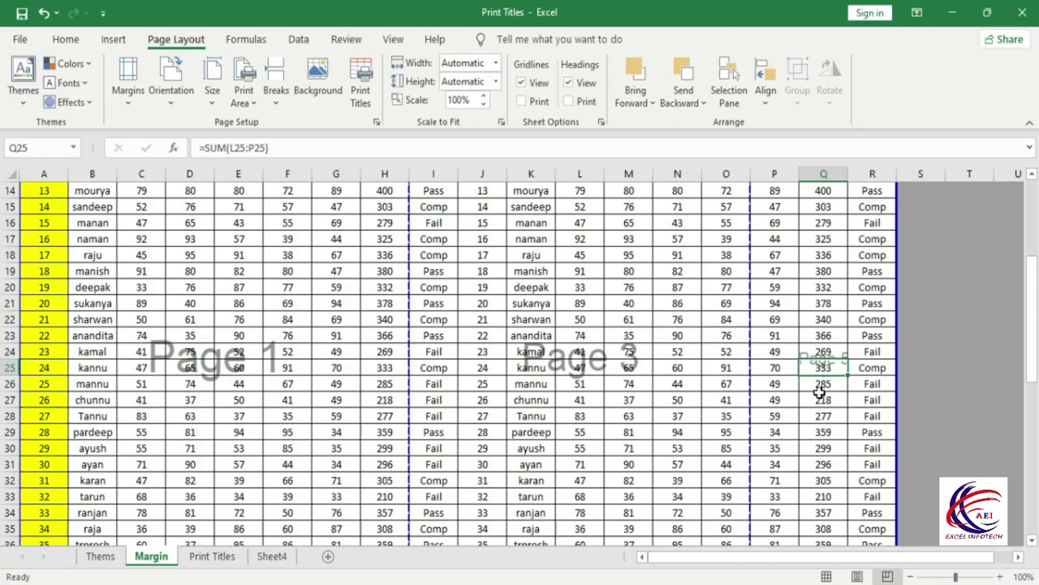
scroll(133, 463, "down", 4)
scroll(134, 463, "down", 5)
scroll(133, 463, "down", 1)
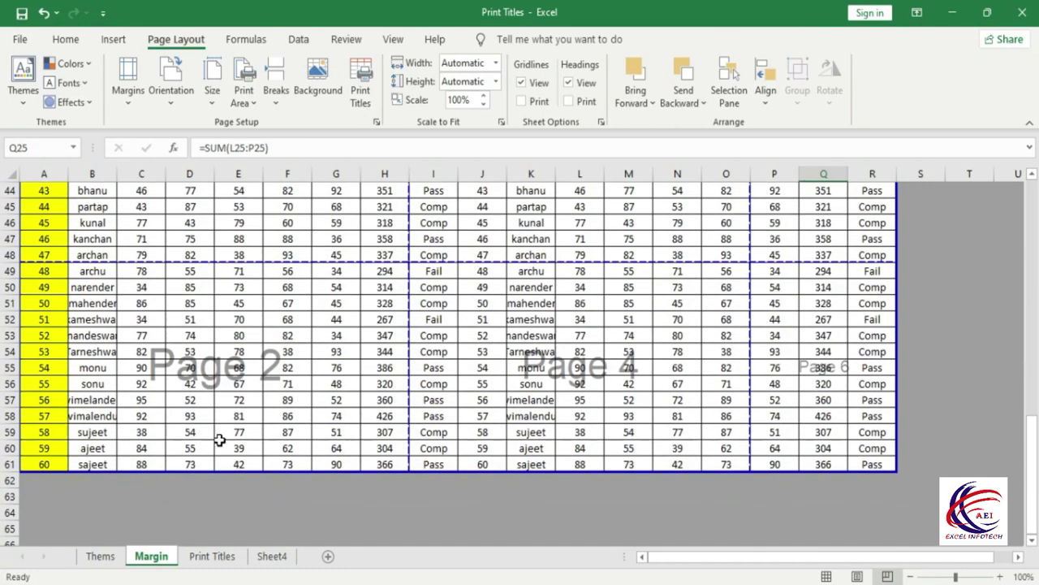
left_click(241, 370)
left_click(646, 388)
left_click(812, 381)
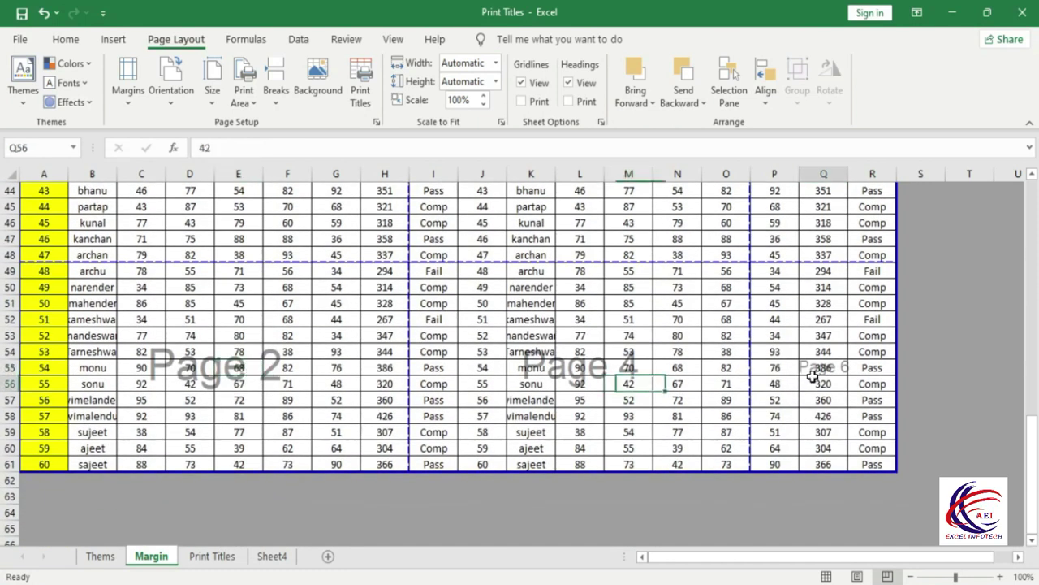
scroll(429, 485, "up", 9)
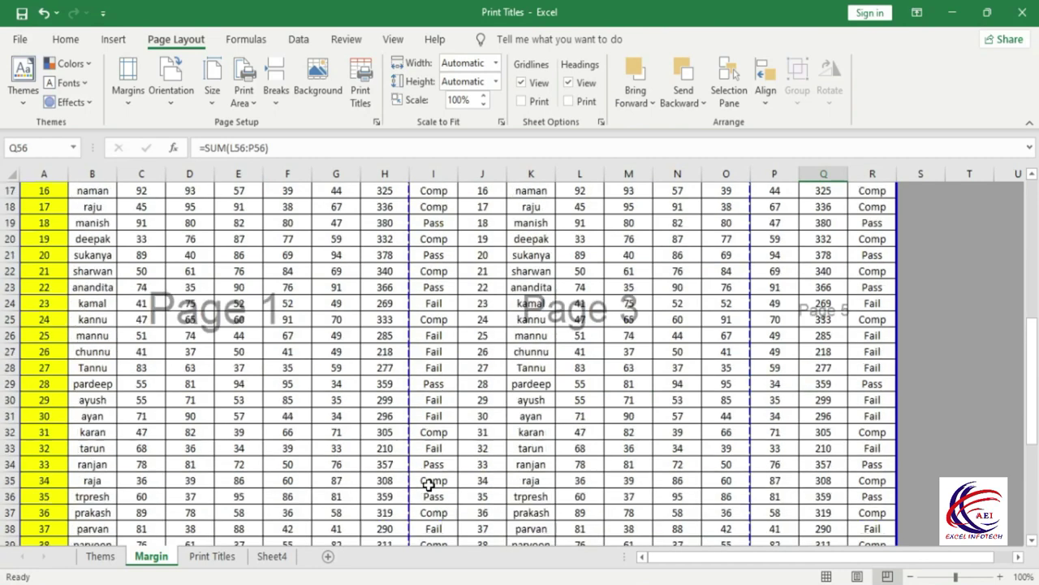
scroll(429, 484, "up", 1)
- Compare cell F22 on page 1 with cell F54 on page 2
left_click(275, 320)
scroll(294, 436, "down", 4)
scroll(294, 436, "down", 6)
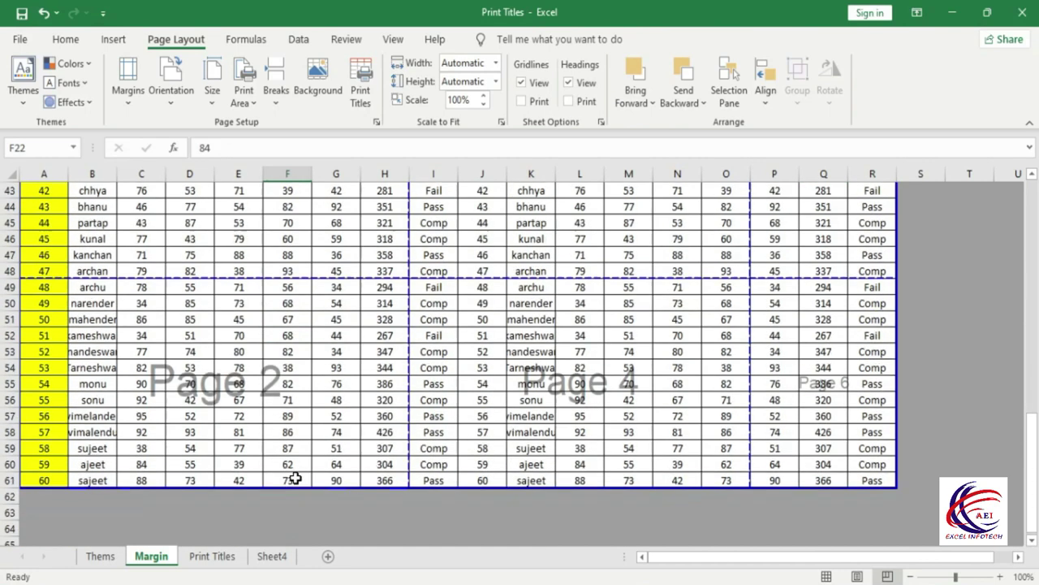
left_click(272, 349)
scroll(560, 365, "up", 5)
scroll(560, 381, "up", 6)
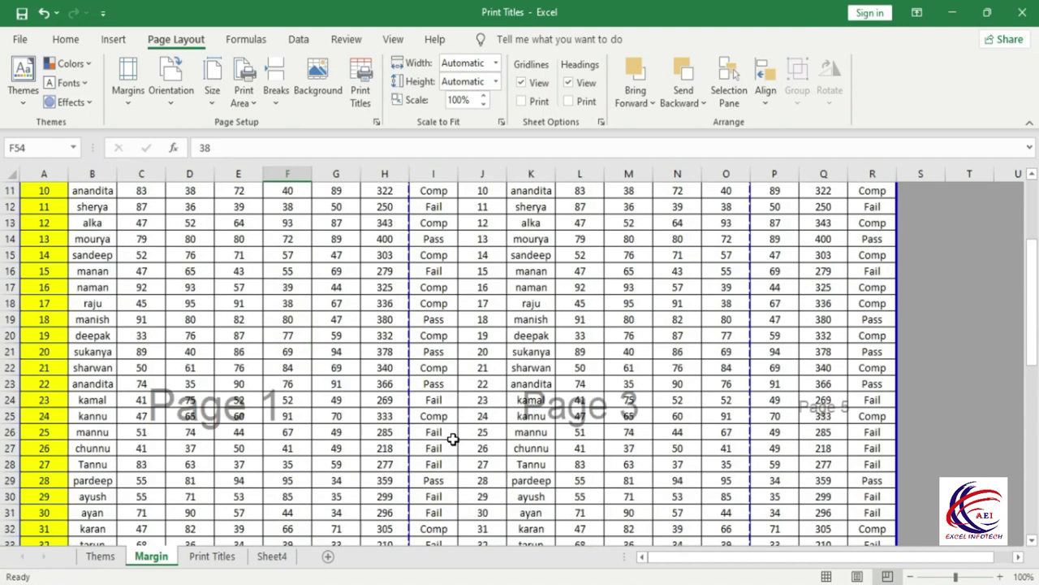
scroll(568, 390, "up", 3)
scroll(528, 532, "down", 1)
scroll(528, 532, "down", 8)
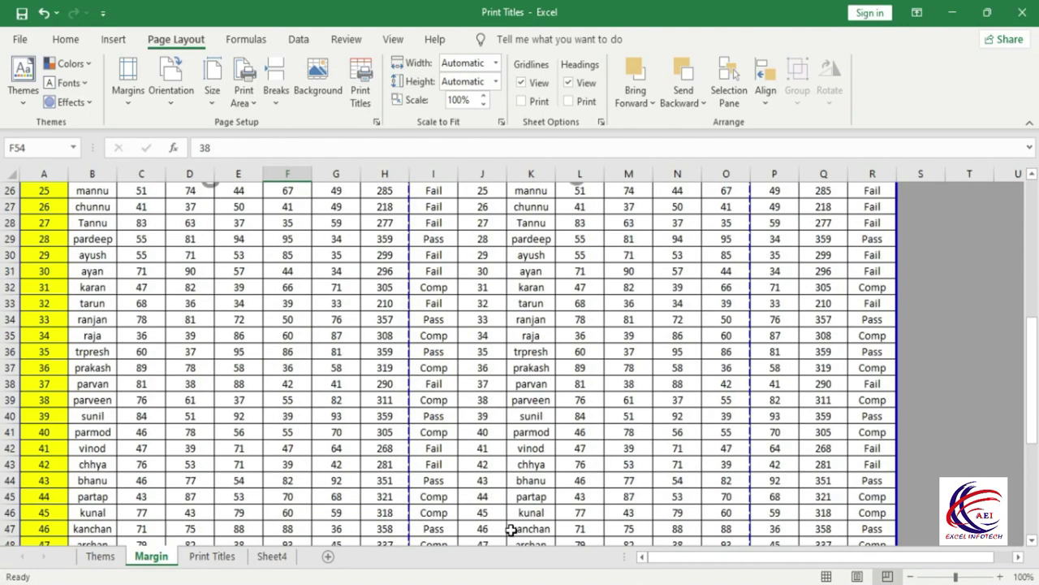
scroll(527, 531, "down", 3)
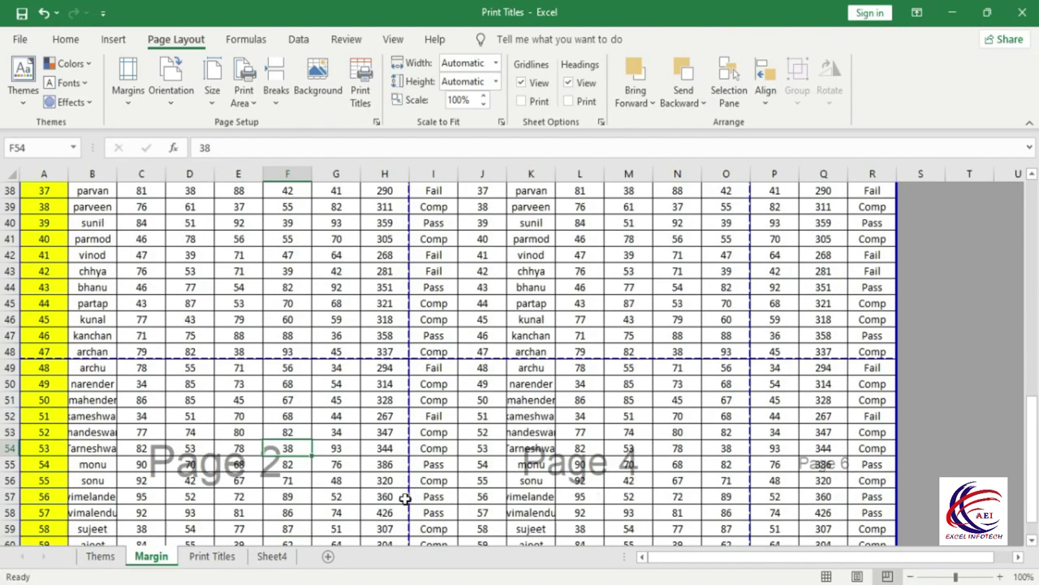
- Set the marks table's page order to 'Over, then down'
left_click(361, 86)
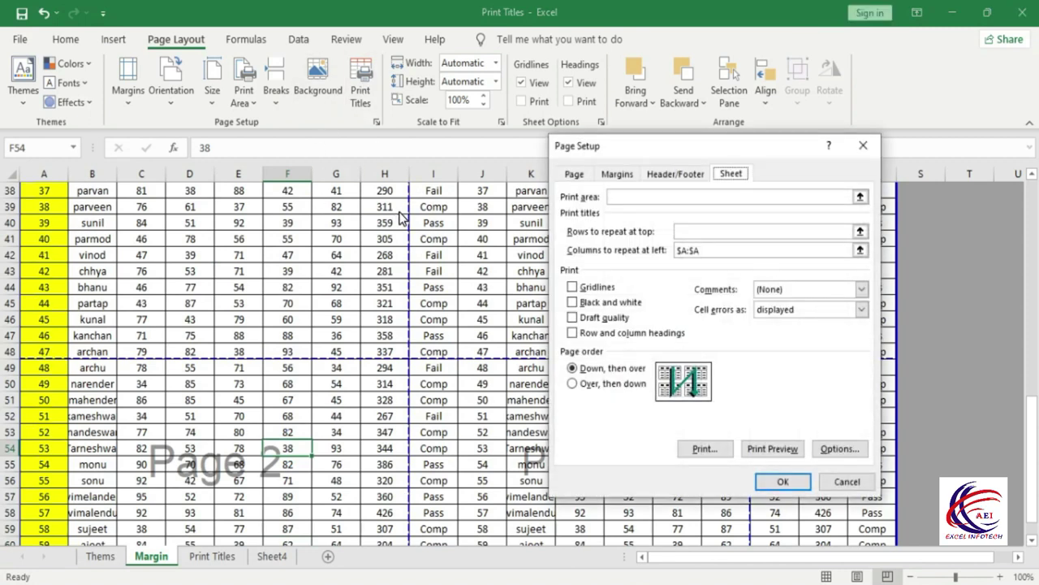
left_click(577, 385)
left_click(783, 481)
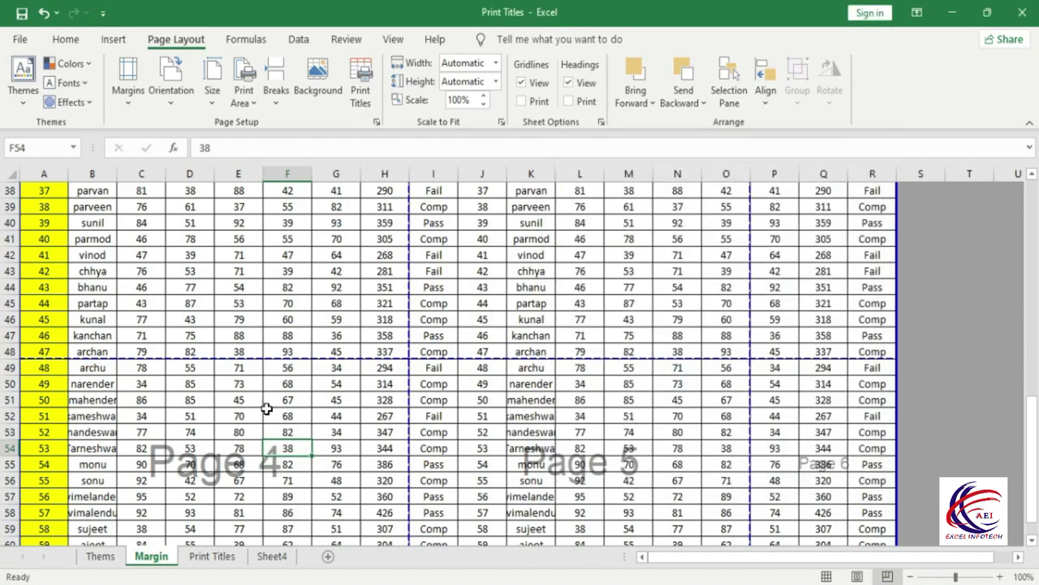
- Check the top-row pages by selecting cells E24, L26 and Q24
scroll(266, 408, "up", 6)
scroll(236, 422, "up", 5)
left_click(244, 497)
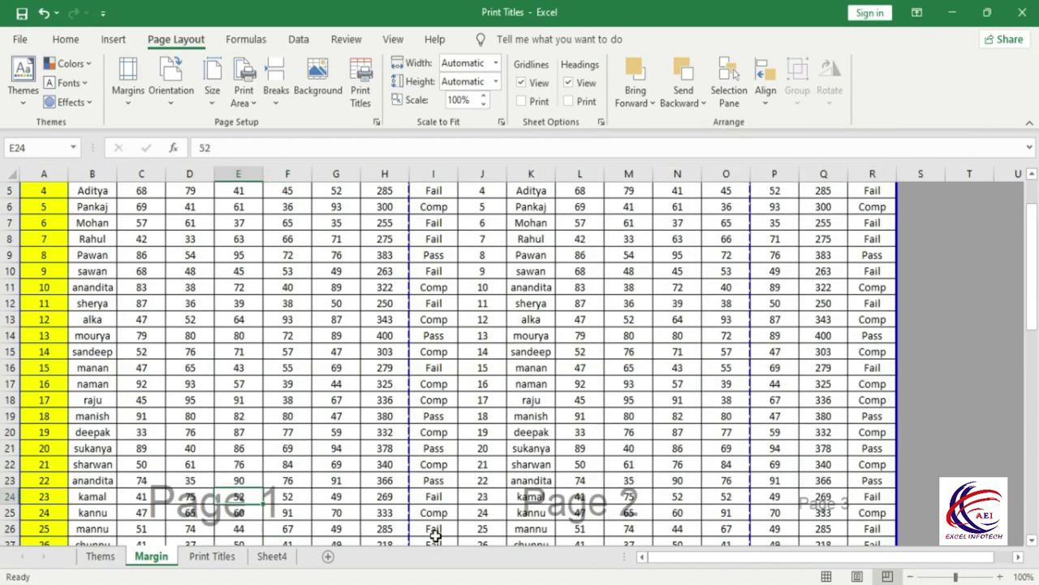
left_click(587, 528)
left_click(832, 491)
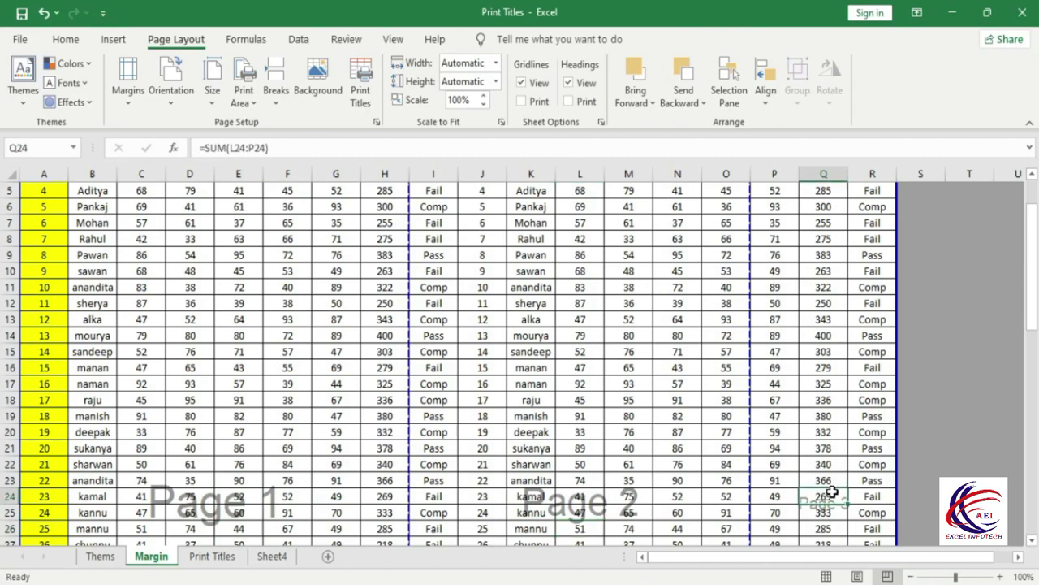
- Check pages 4–6 below by selecting cells D56, L55 and Q55
scroll(758, 512, "down", 2)
scroll(760, 518, "down", 1)
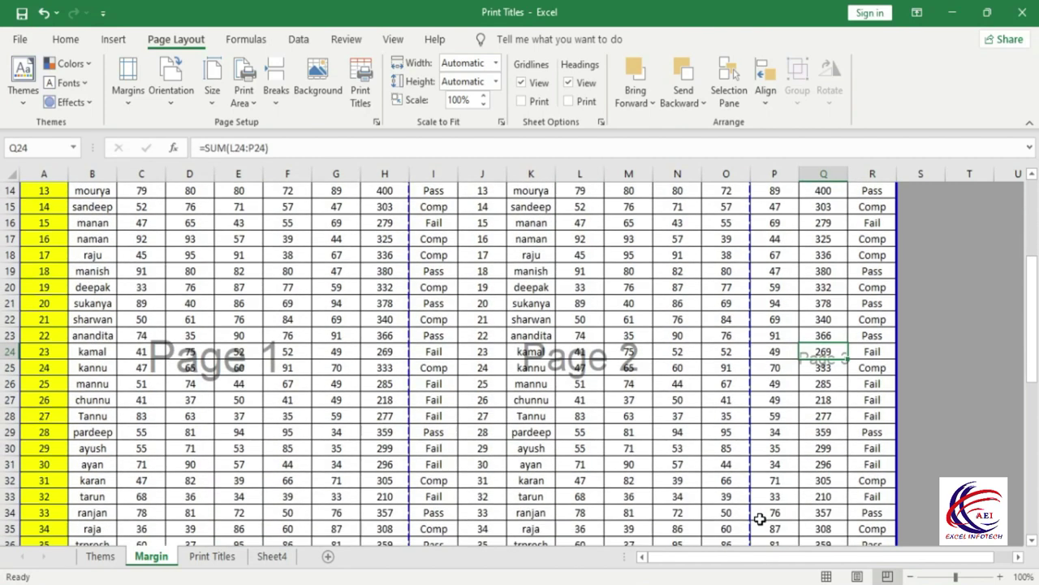
scroll(144, 515, "down", 4)
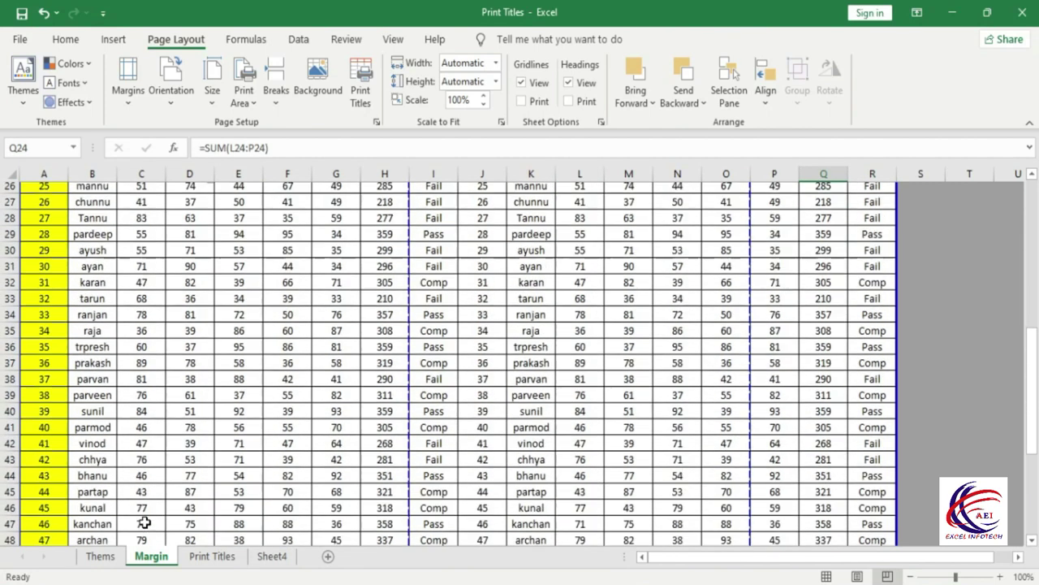
scroll(151, 512, "down", 6)
left_click(189, 384)
left_click(573, 372)
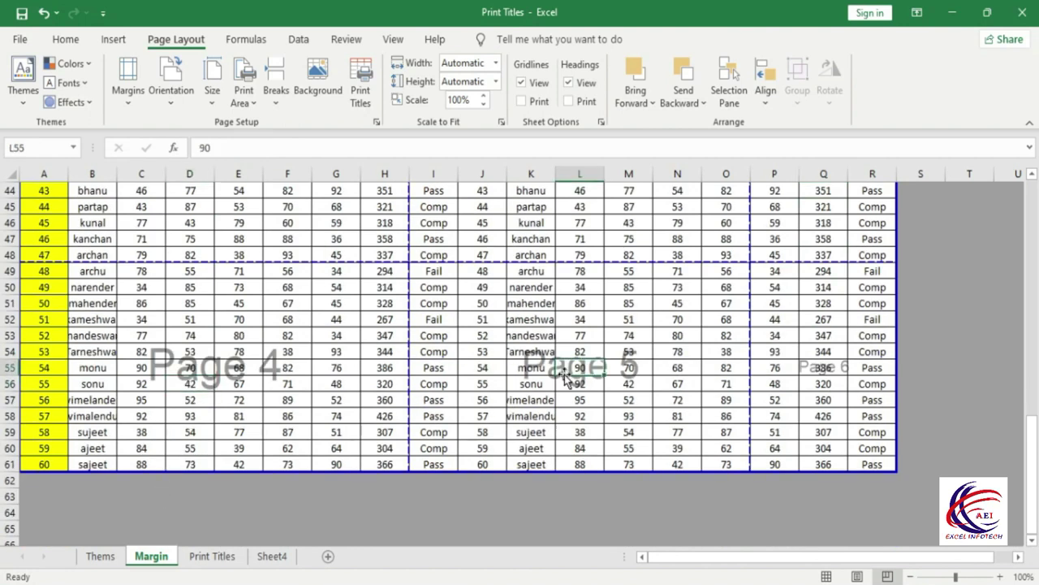
left_click(826, 367)
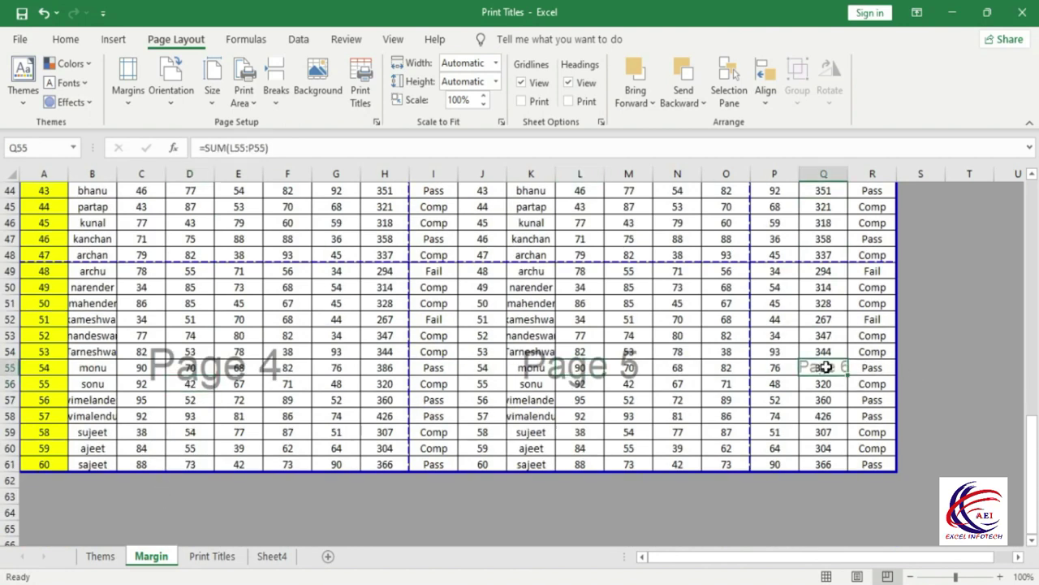